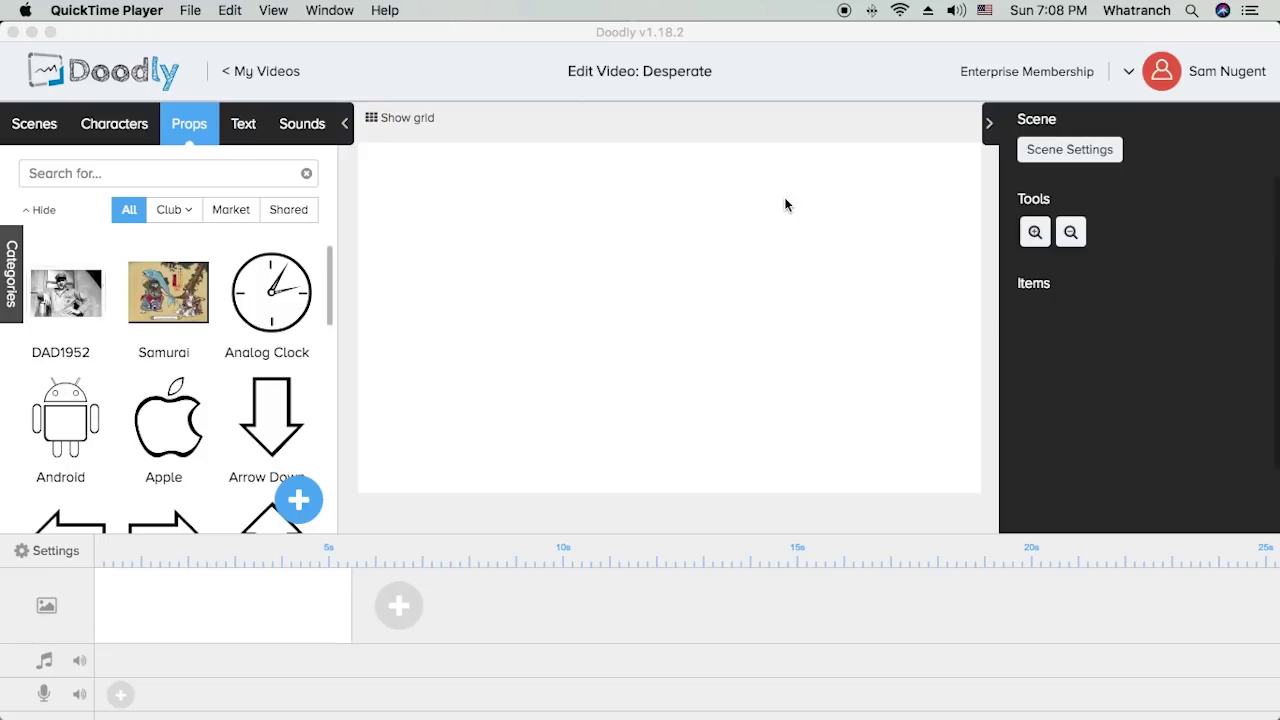
- Switch to Photoshop and save the fisherman artwork for web as Desparate-Times.jpg in Doodly_Images, replacing the existing file
{"action": "key", "text": "super+Tab"}
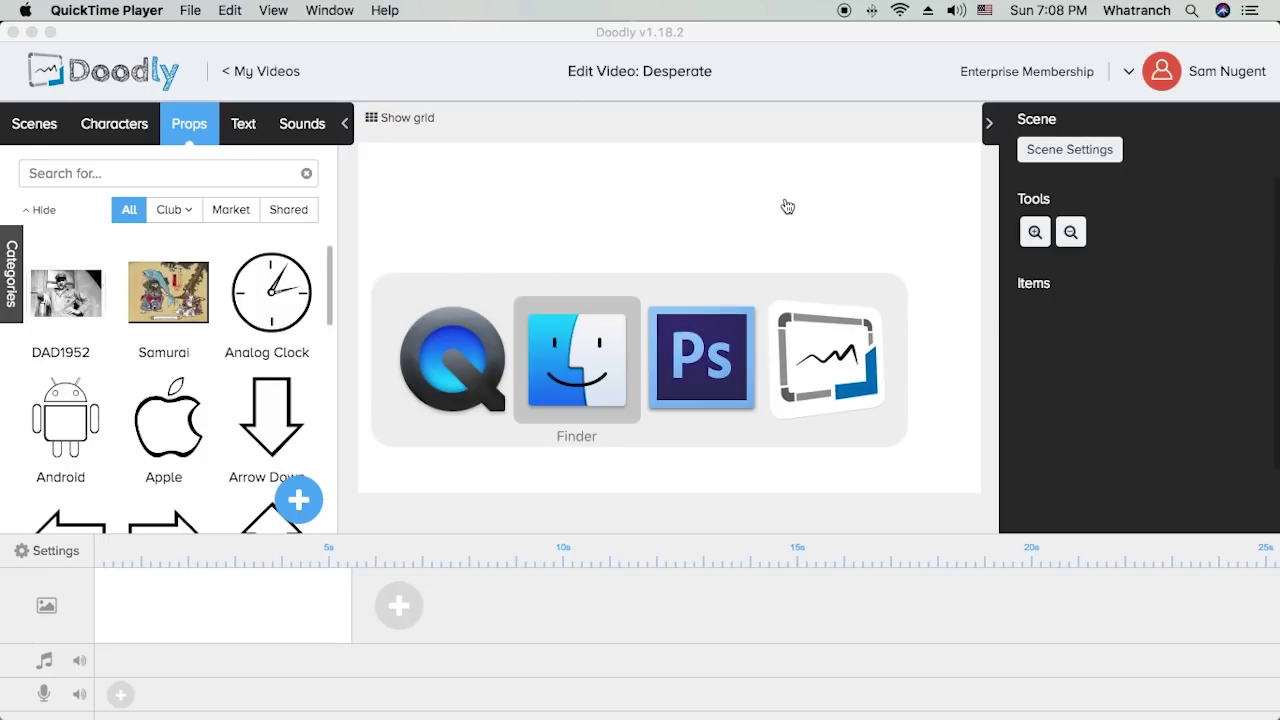
{"action": "left_click", "coordinate": [697, 371]}
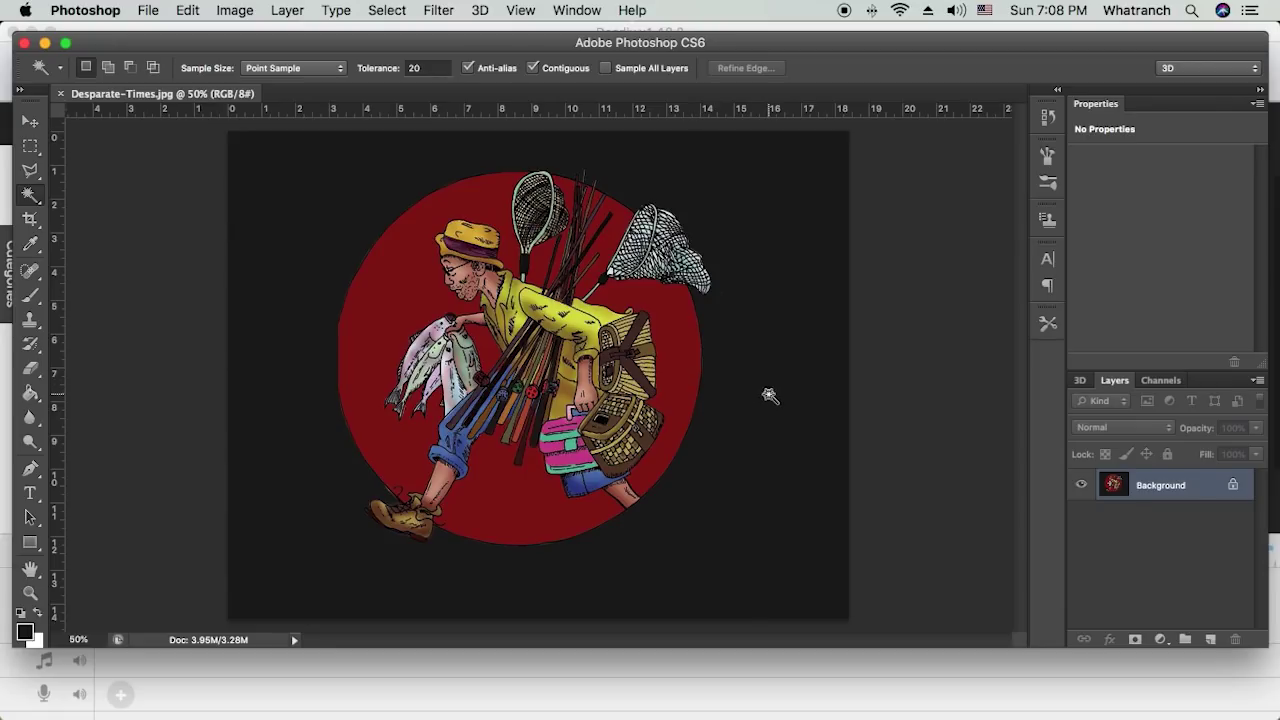
{"action": "left_click", "coordinate": [148, 12]}
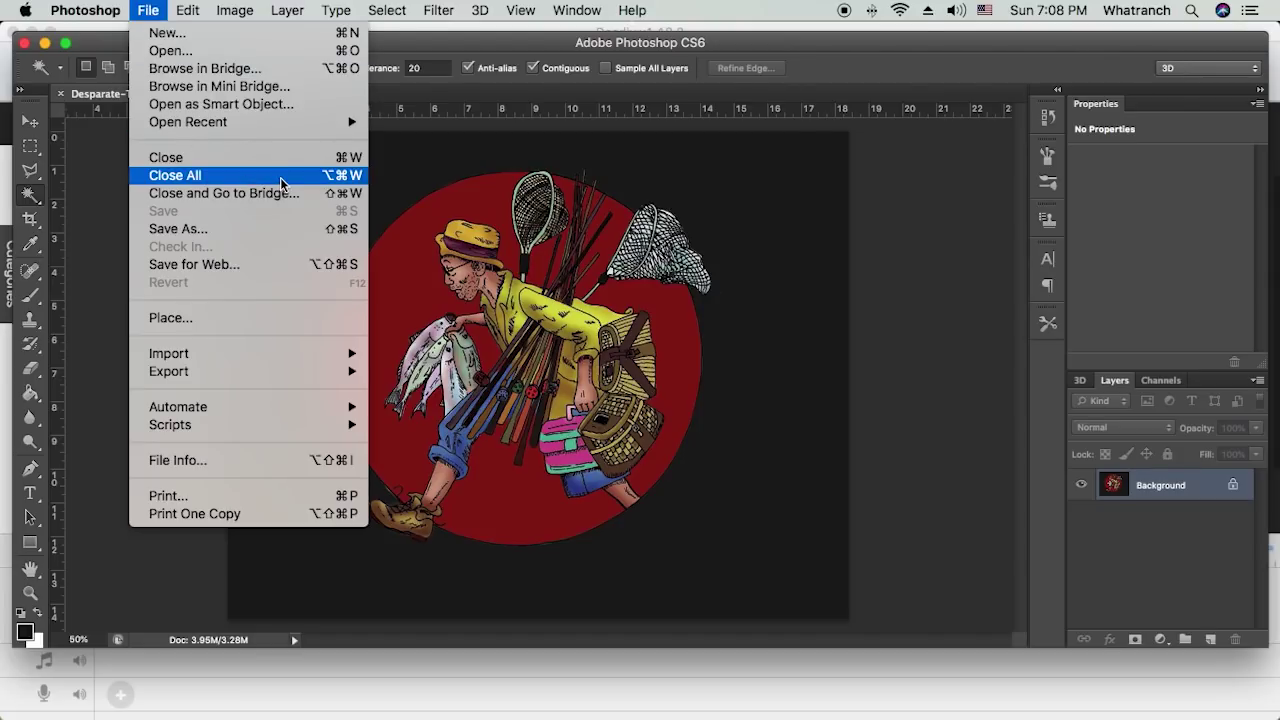
{"action": "left_click", "coordinate": [240, 265]}
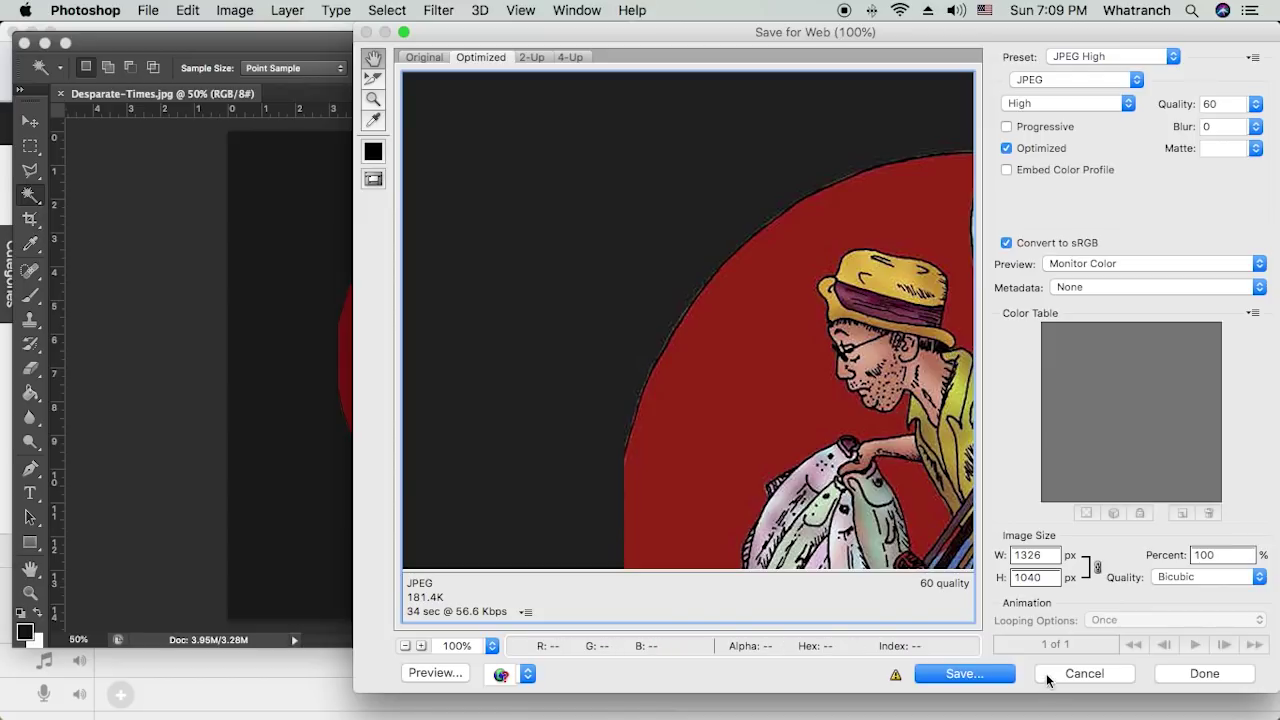
{"action": "left_click", "coordinate": [974, 680]}
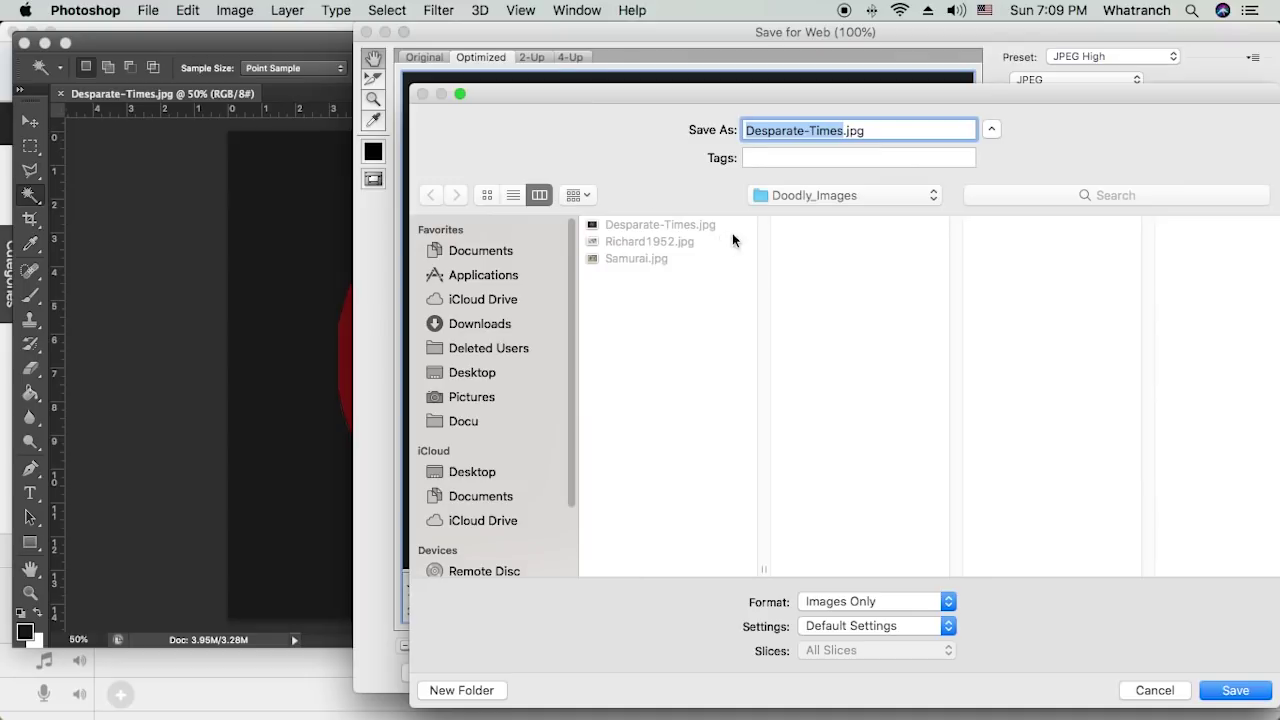
{"action": "left_click", "coordinate": [1236, 690]}
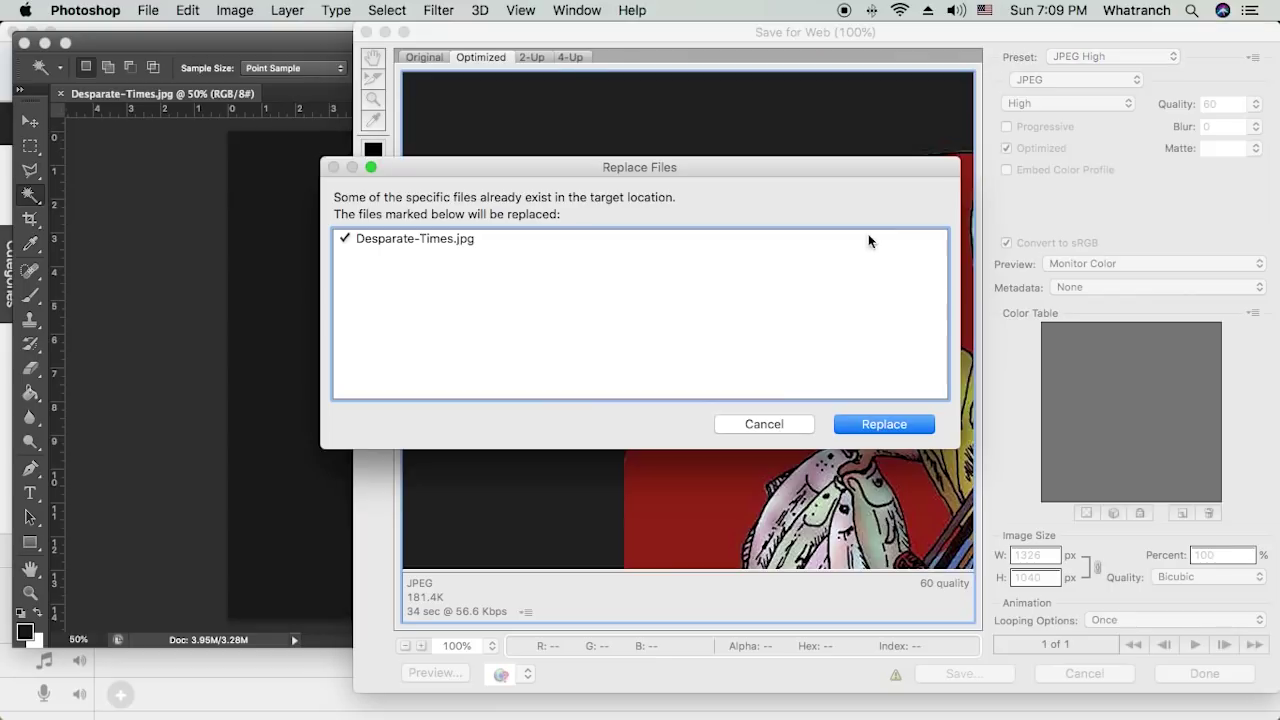
{"action": "left_click", "coordinate": [886, 423]}
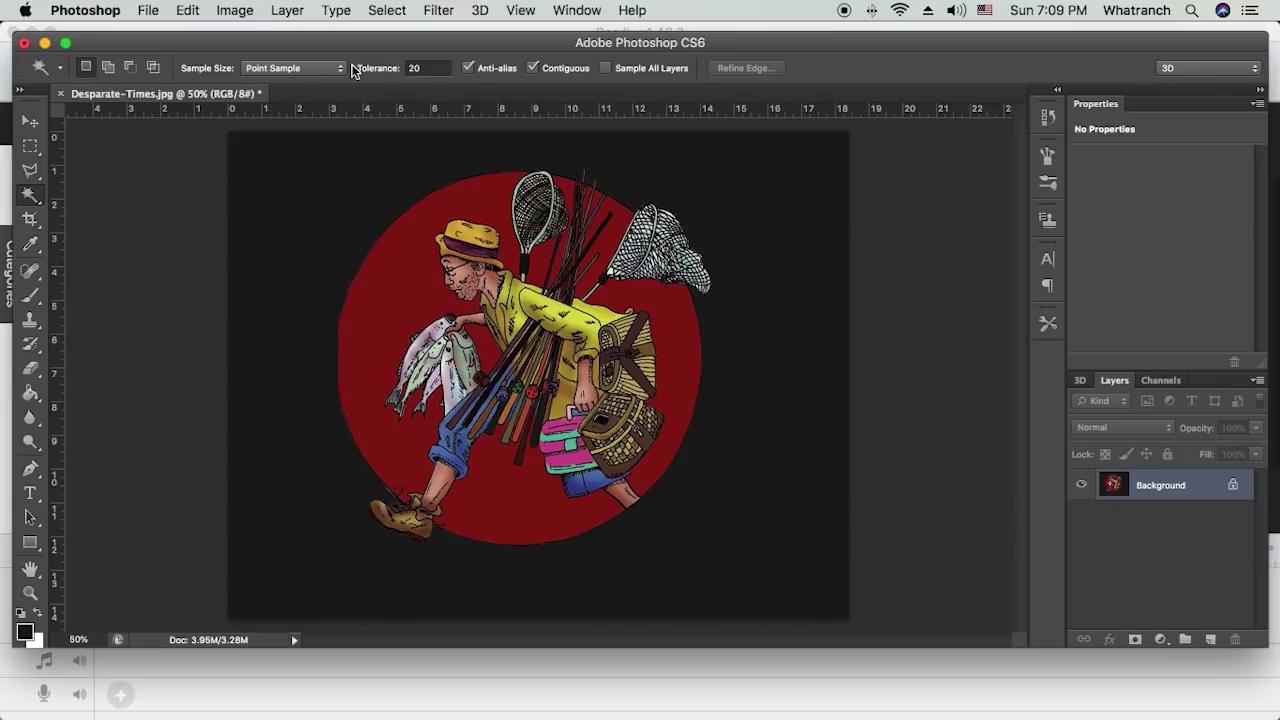
- Switch to Doodly and start a new prop from the Desparate-Times.jpg file in Doodly_Images
{"action": "left_click", "coordinate": [446, 688]}
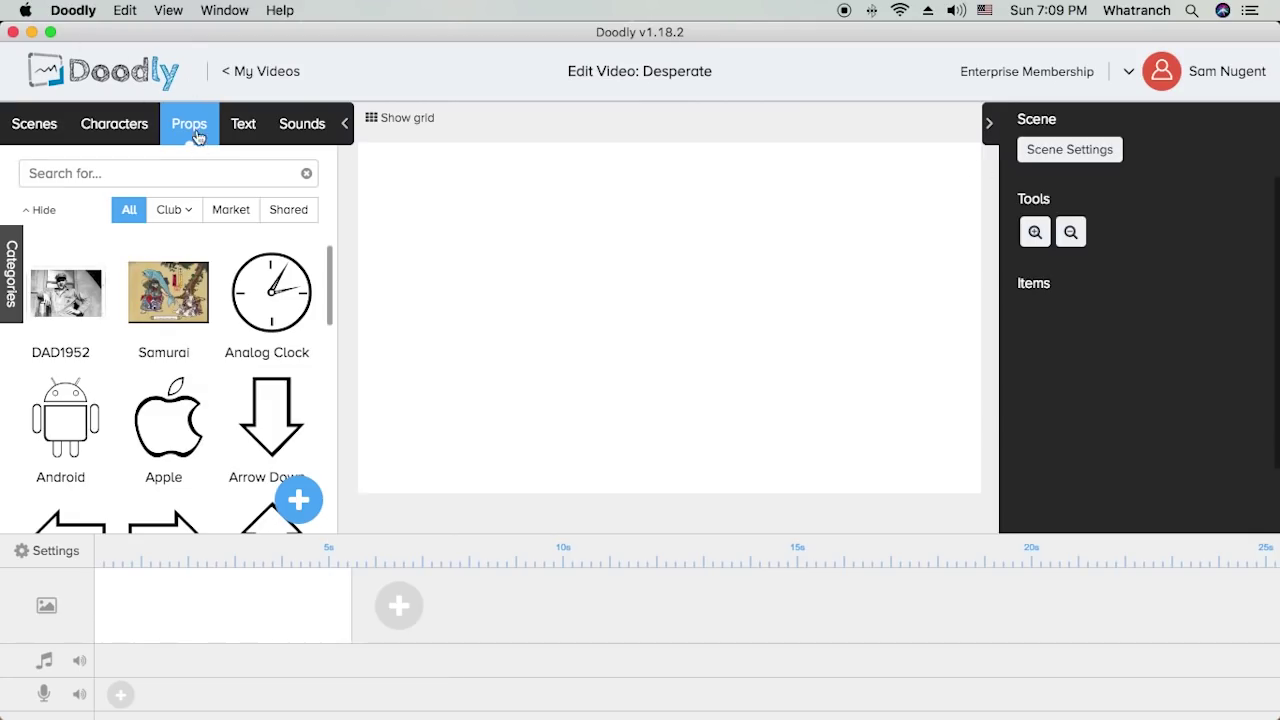
{"action": "left_click", "coordinate": [298, 497]}
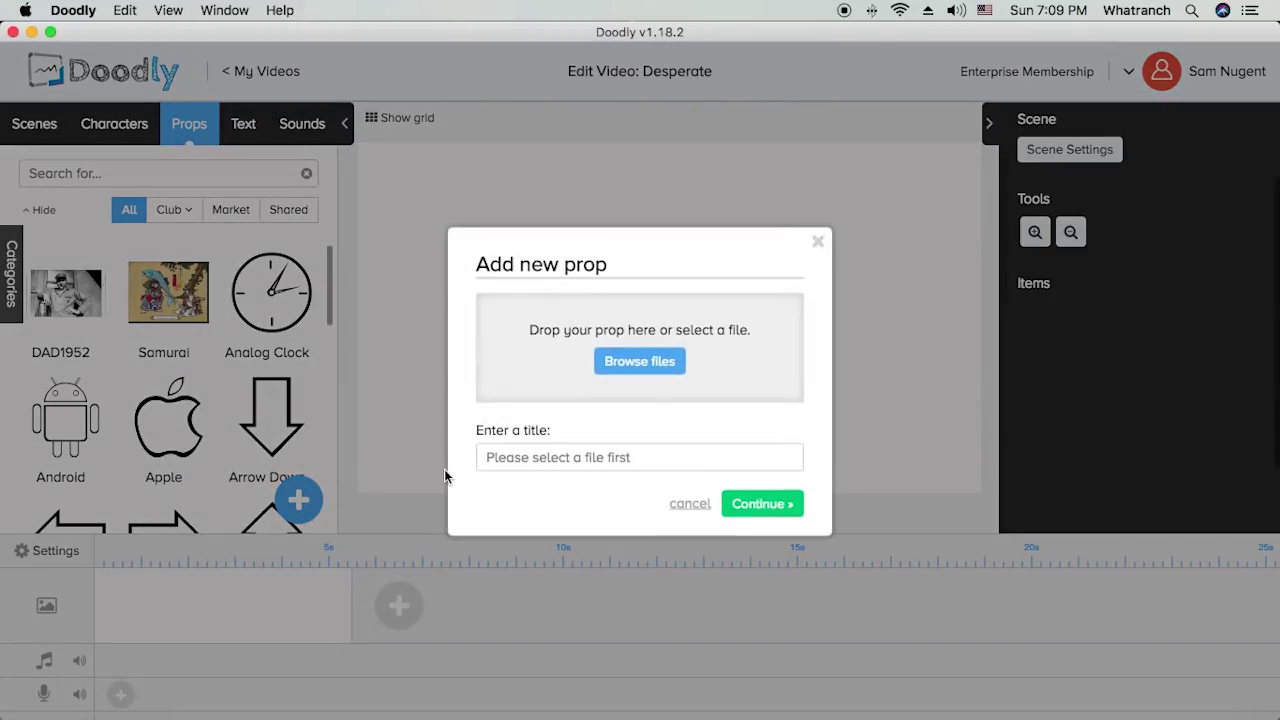
{"action": "left_click", "coordinate": [643, 364]}
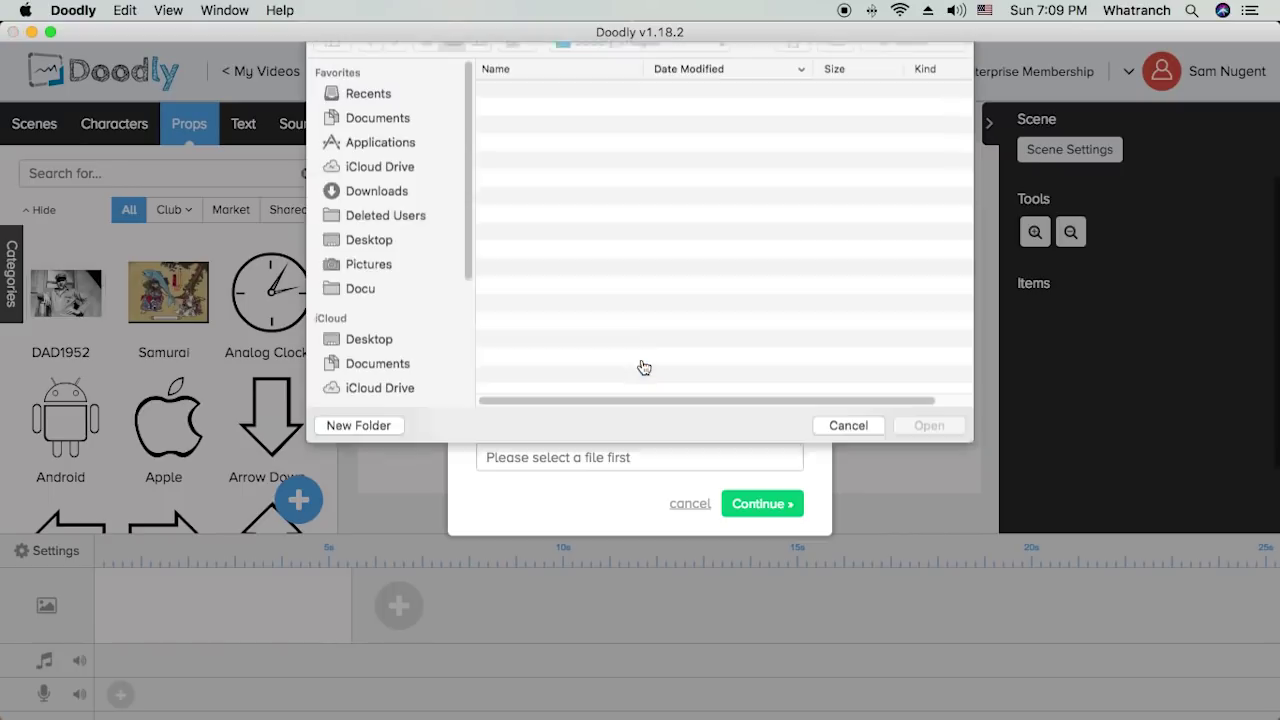
{"action": "left_click", "coordinate": [572, 111]}
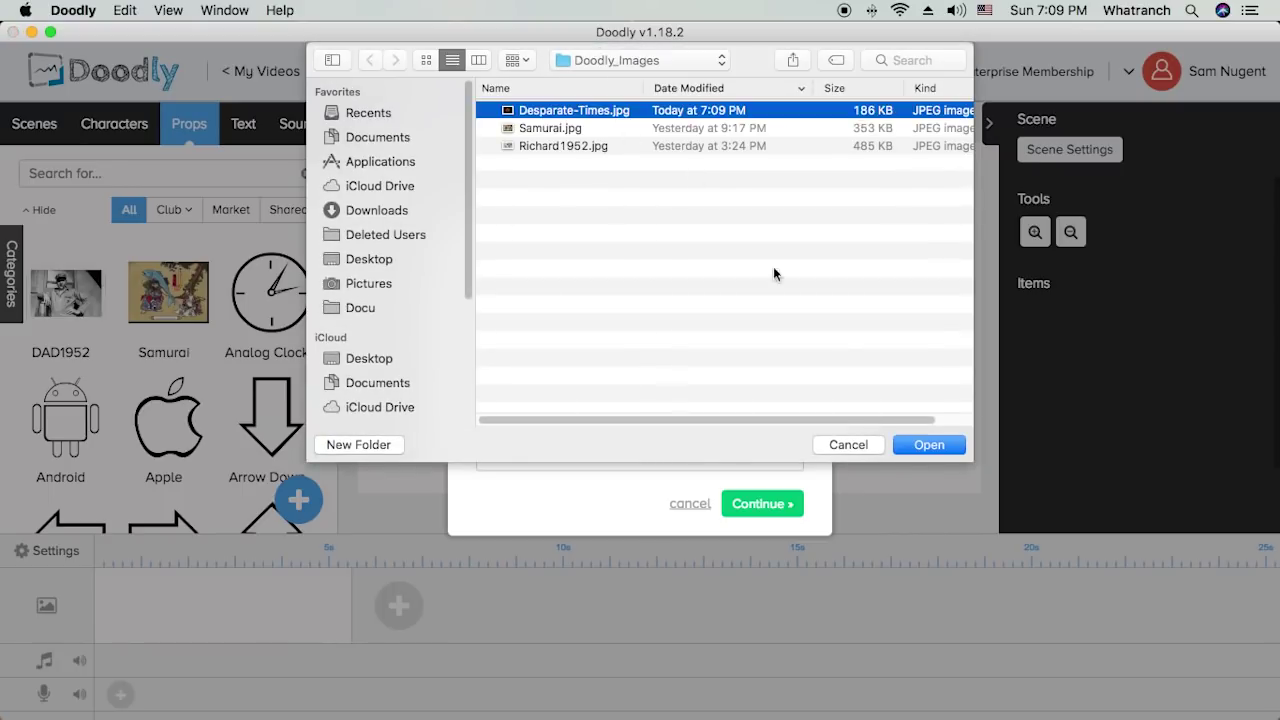
{"action": "left_click", "coordinate": [932, 446]}
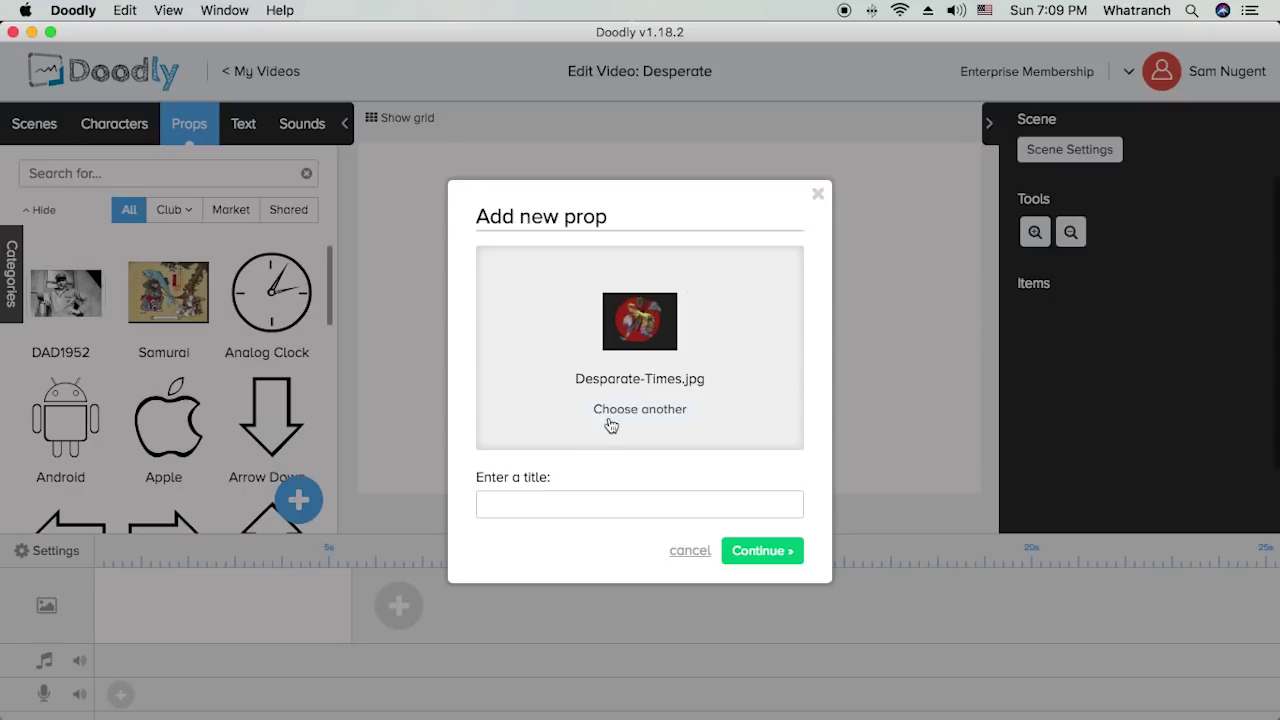
- Title the new prop Desperate and continue to add it to the library
{"action": "left_click", "coordinate": [529, 505]}
{"action": "type", "text": "Depar"}
{"action": "key", "text": "BackSpace"}
{"action": "key", "text": "BackSpace"}
{"action": "type", "text": "arate"}
{"action": "left_click", "coordinate": [768, 553]}
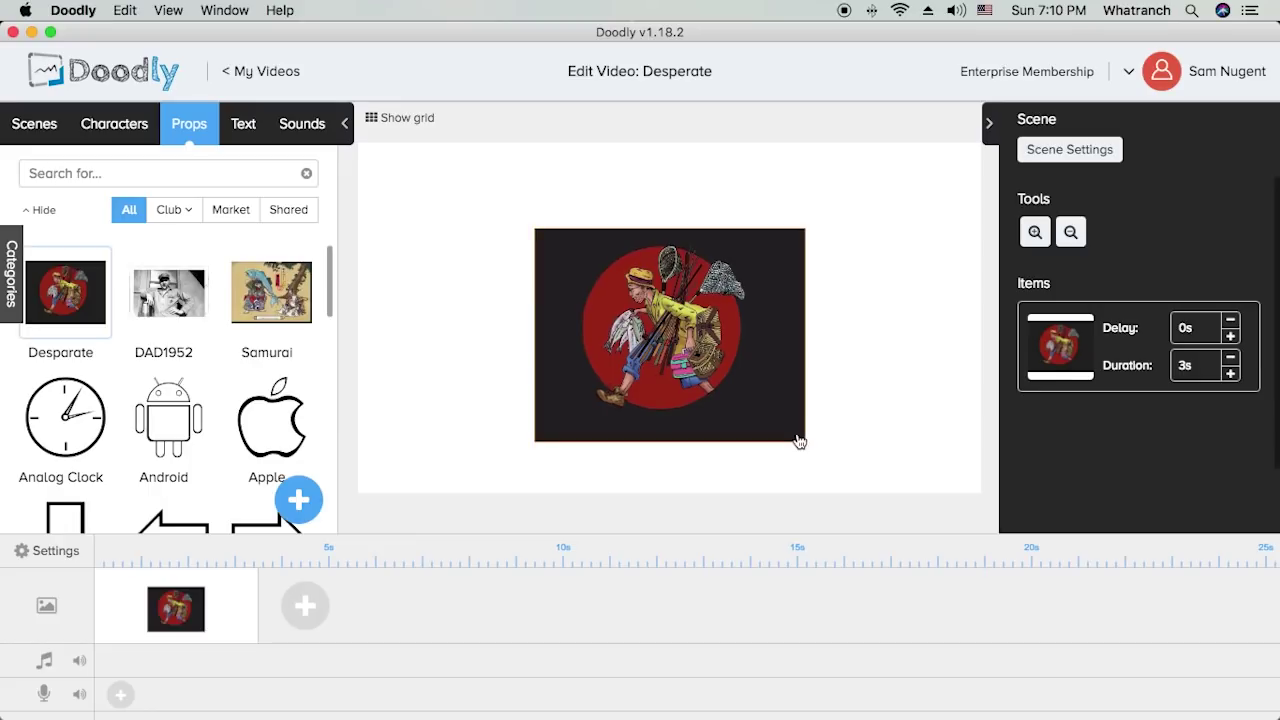
- Enlarge the Desperate image in the scene from two opposite corners until it nearly fills the canvas height
{"action": "left_click", "coordinate": [799, 441]}
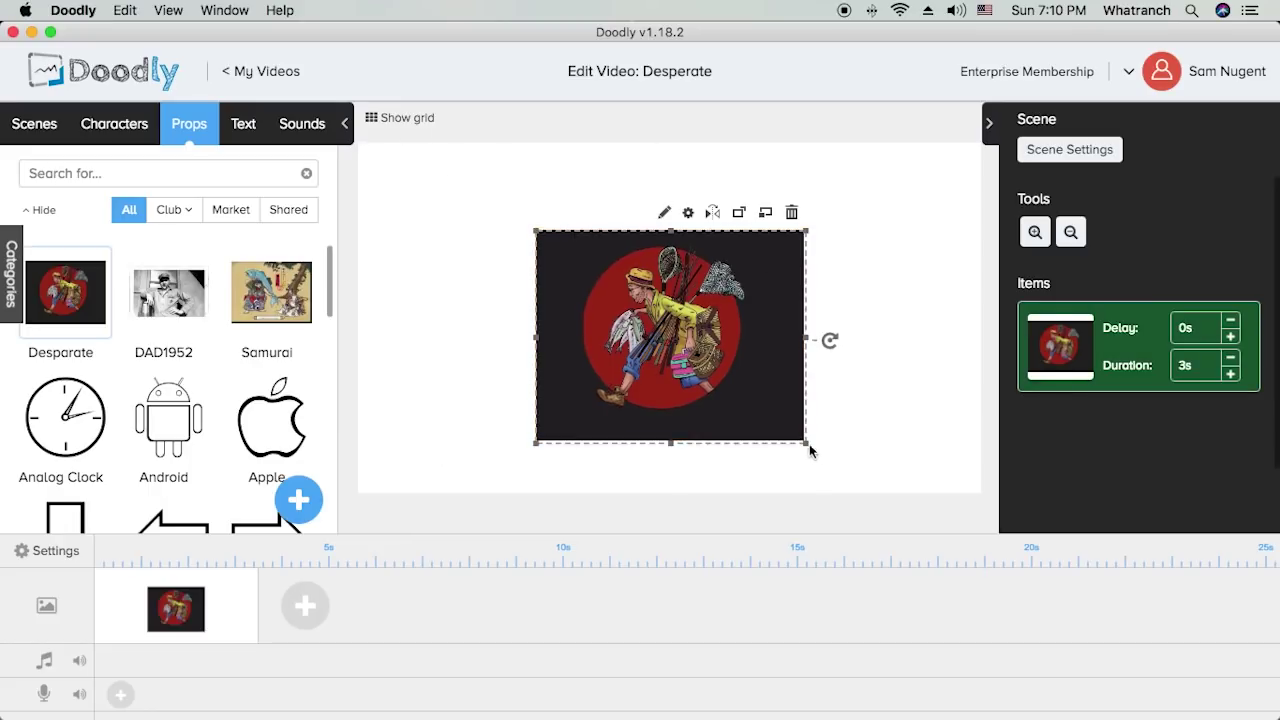
{"action": "left_click_drag", "start_coordinate": [805, 445], "coordinate": [891, 466]}
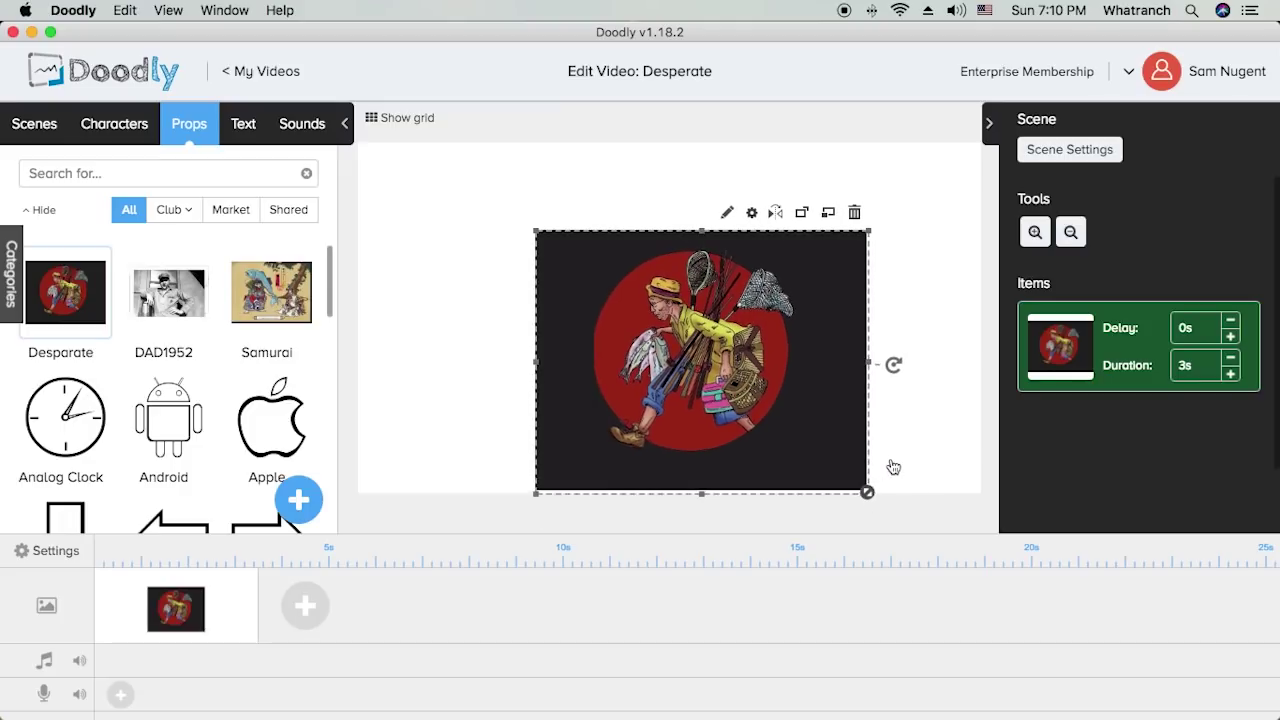
{"action": "left_click_drag", "start_coordinate": [538, 232], "coordinate": [450, 192]}
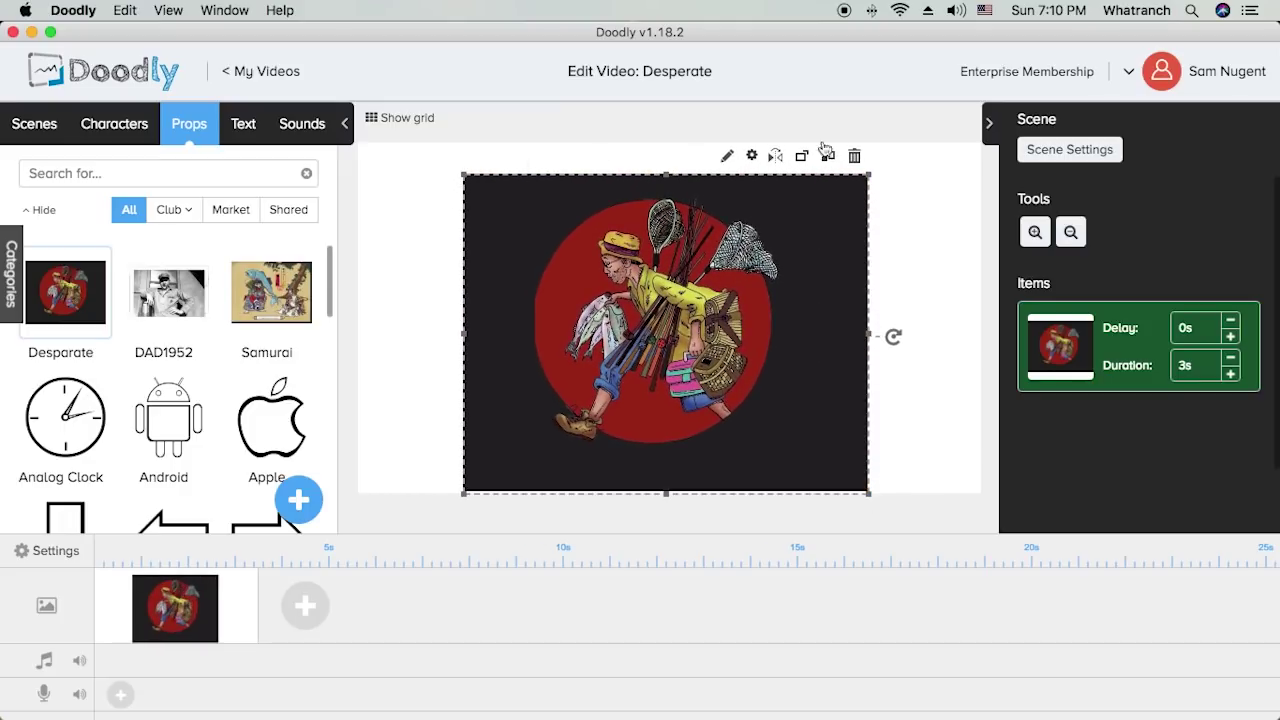
{"action": "left_click", "coordinate": [415, 344]}
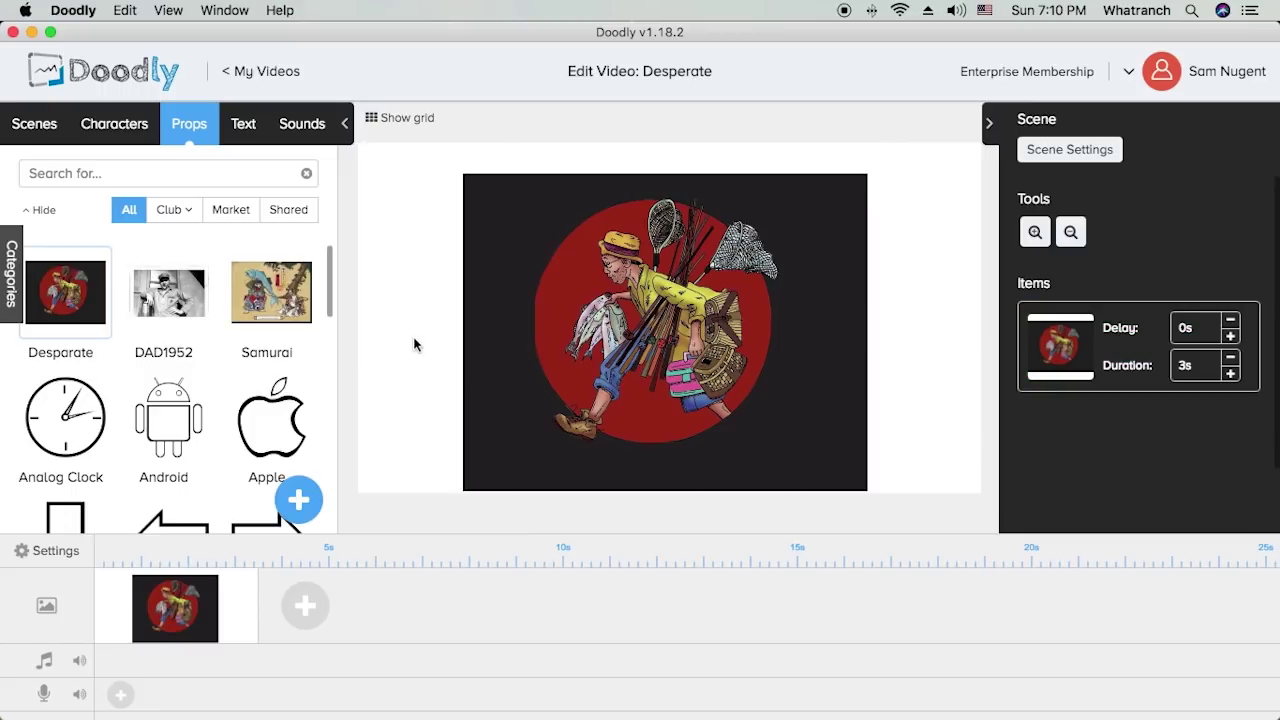
- Open the Desperate image in the scene for reveal-path editing and add a second path
{"action": "left_click", "coordinate": [713, 327]}
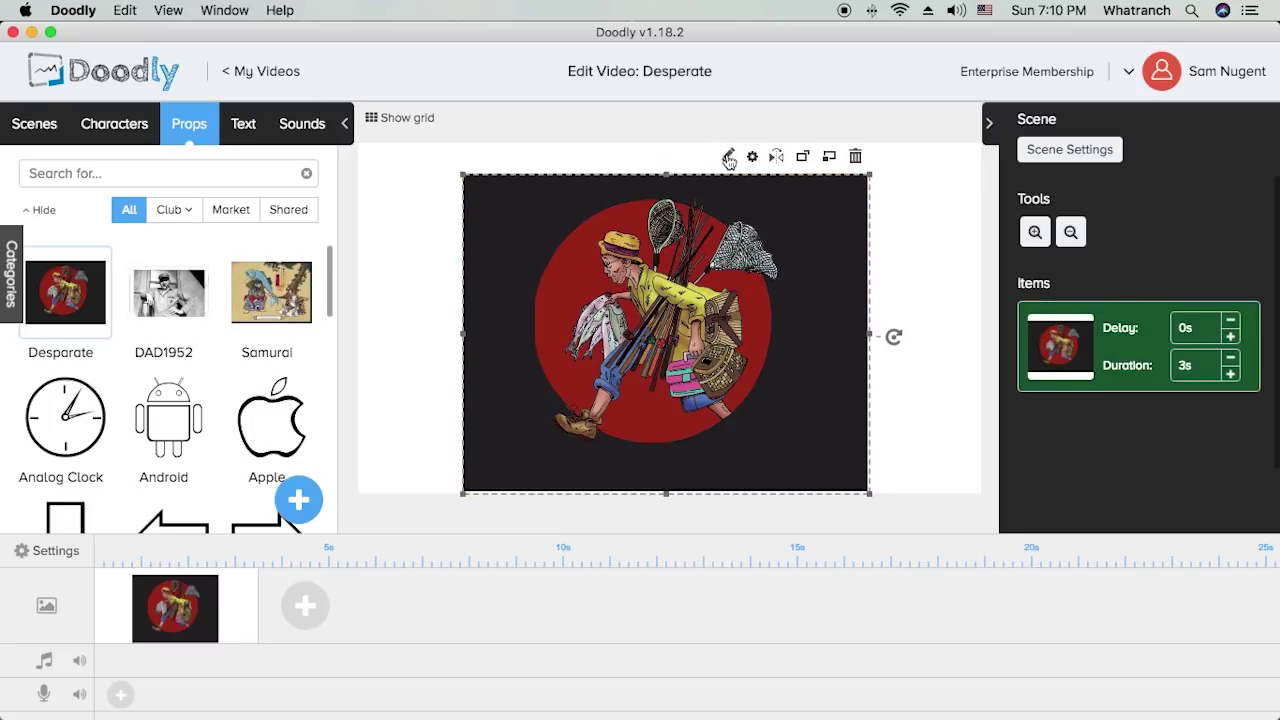
{"action": "left_click", "coordinate": [730, 157]}
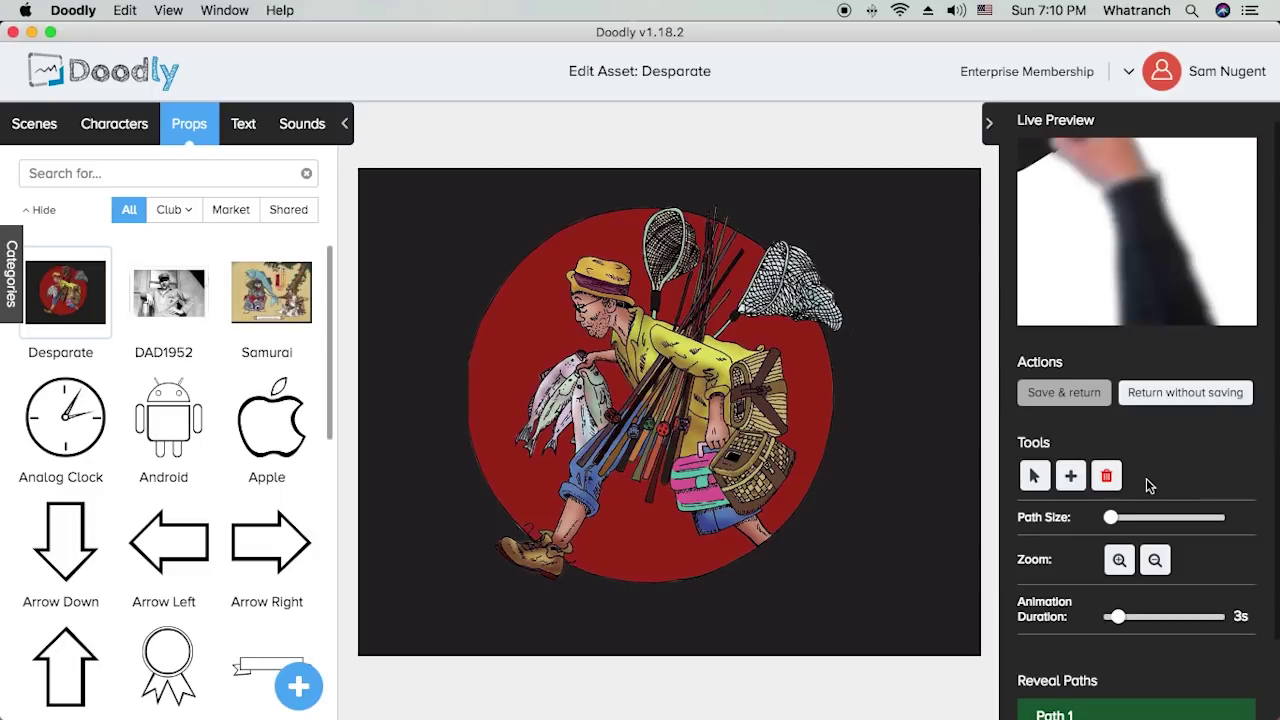
{"action": "scroll", "coordinate": [1226, 494], "scroll_direction": "down", "scroll_amount": 2}
{"action": "left_click", "coordinate": [1230, 684]}
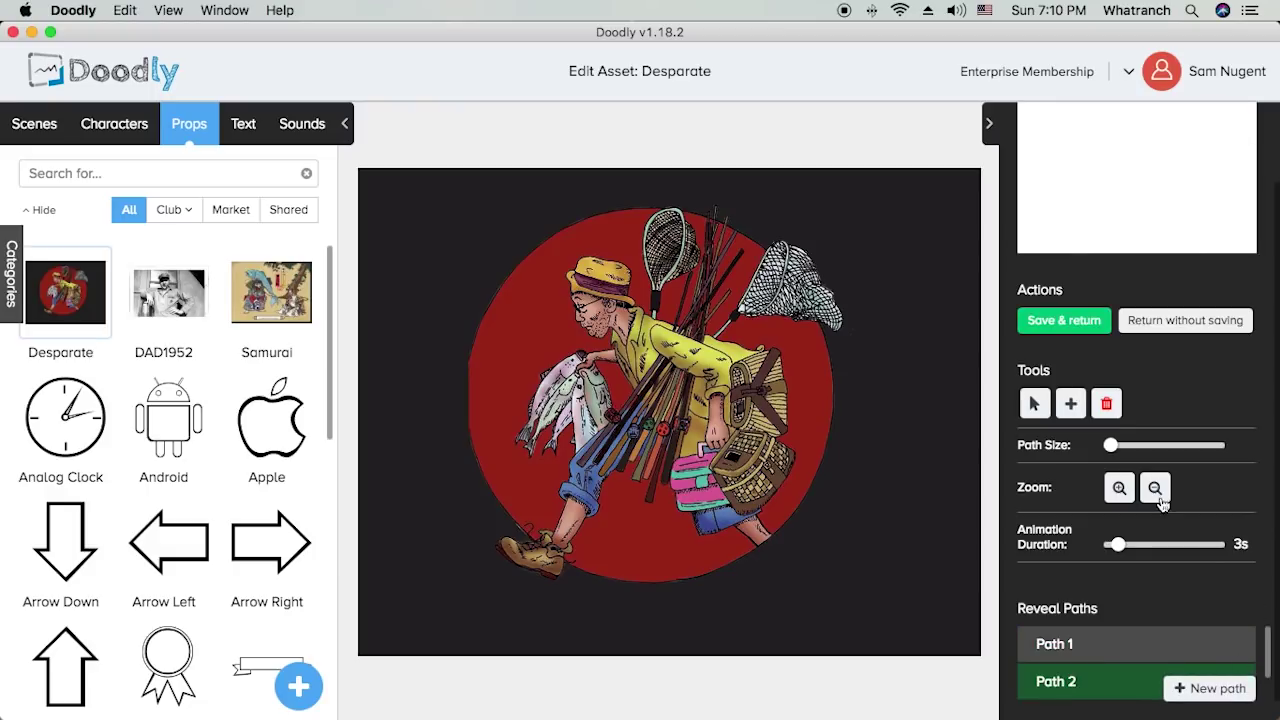
- Trace the outline of the man's hat, including brim, band and crown, with reveal-path points
{"action": "left_click", "coordinate": [1070, 404]}
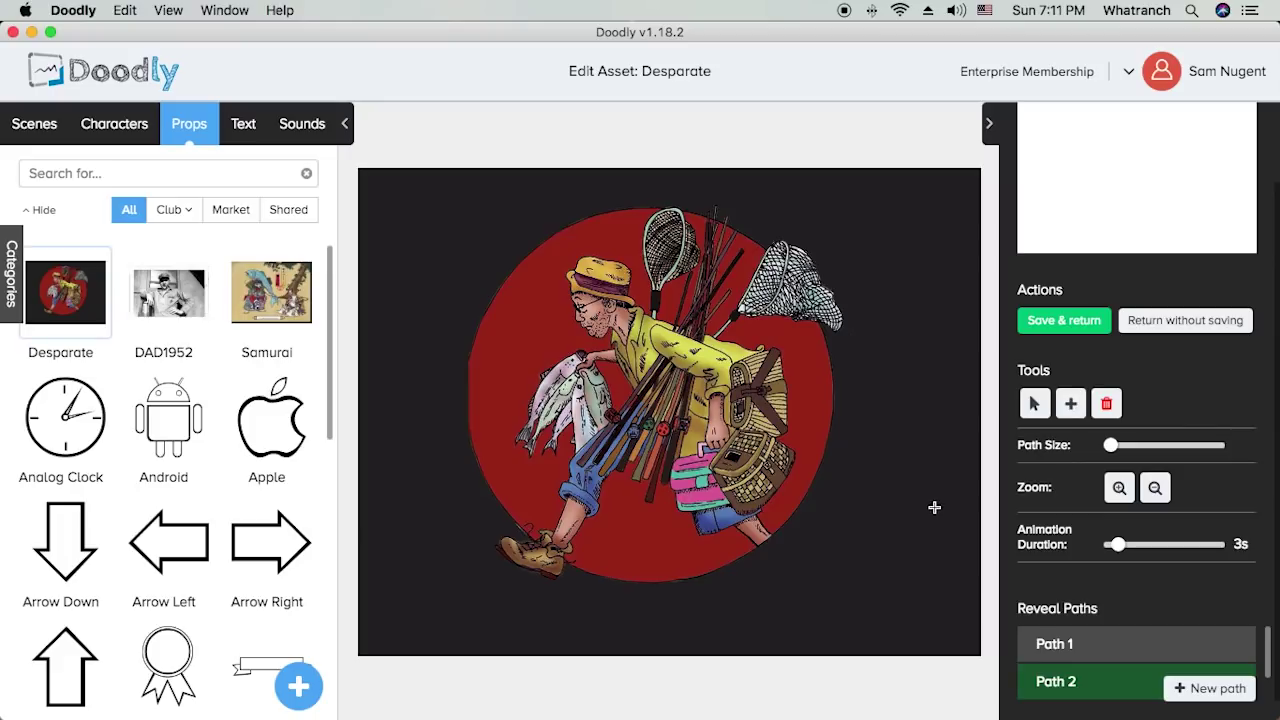
{"action": "left_click", "coordinate": [1119, 489]}
{"action": "left_click", "coordinate": [1121, 495]}
{"action": "scroll", "coordinate": [876, 498], "scroll_direction": "right", "scroll_amount": 2}
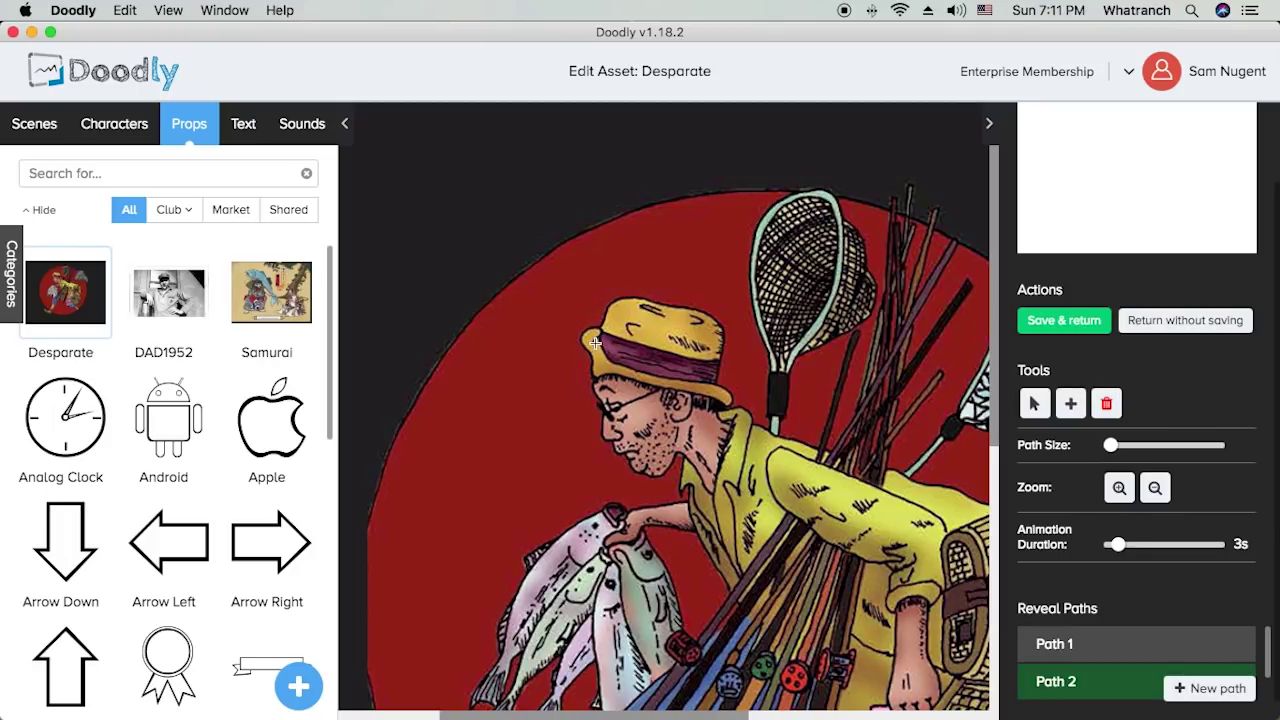
{"action": "mouse_move", "coordinate": [593, 340]}
{"action": "left_mouse_down"}
{"action": "mouse_move", "coordinate": [597, 328]}
{"action": "mouse_move", "coordinate": [580, 341]}
{"action": "mouse_move", "coordinate": [600, 373]}
{"action": "mouse_move", "coordinate": [732, 398]}
{"action": "mouse_move", "coordinate": [620, 363]}
{"action": "mouse_move", "coordinate": [596, 333]}
{"action": "left_mouse_up"}
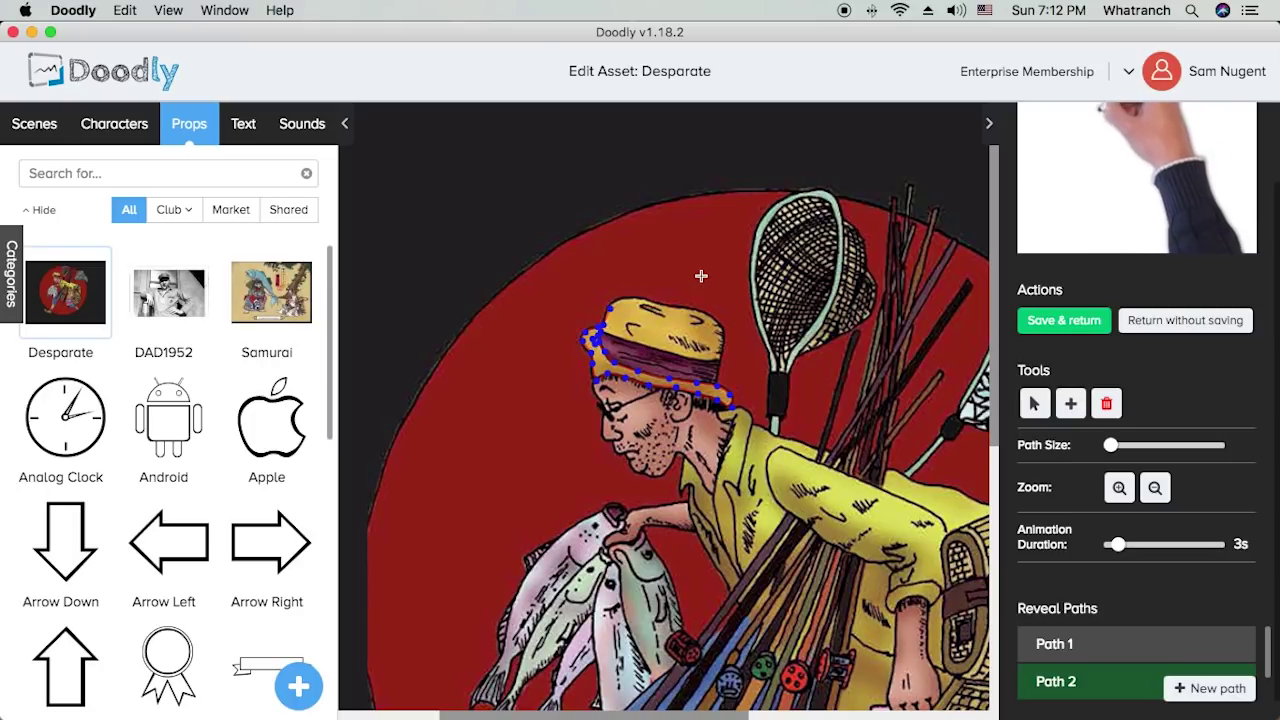
{"action": "mouse_move", "coordinate": [618, 297]}
{"action": "left_mouse_down"}
{"action": "mouse_move", "coordinate": [689, 304]}
{"action": "mouse_move", "coordinate": [729, 329]}
{"action": "mouse_move", "coordinate": [715, 379]}
{"action": "left_mouse_up"}
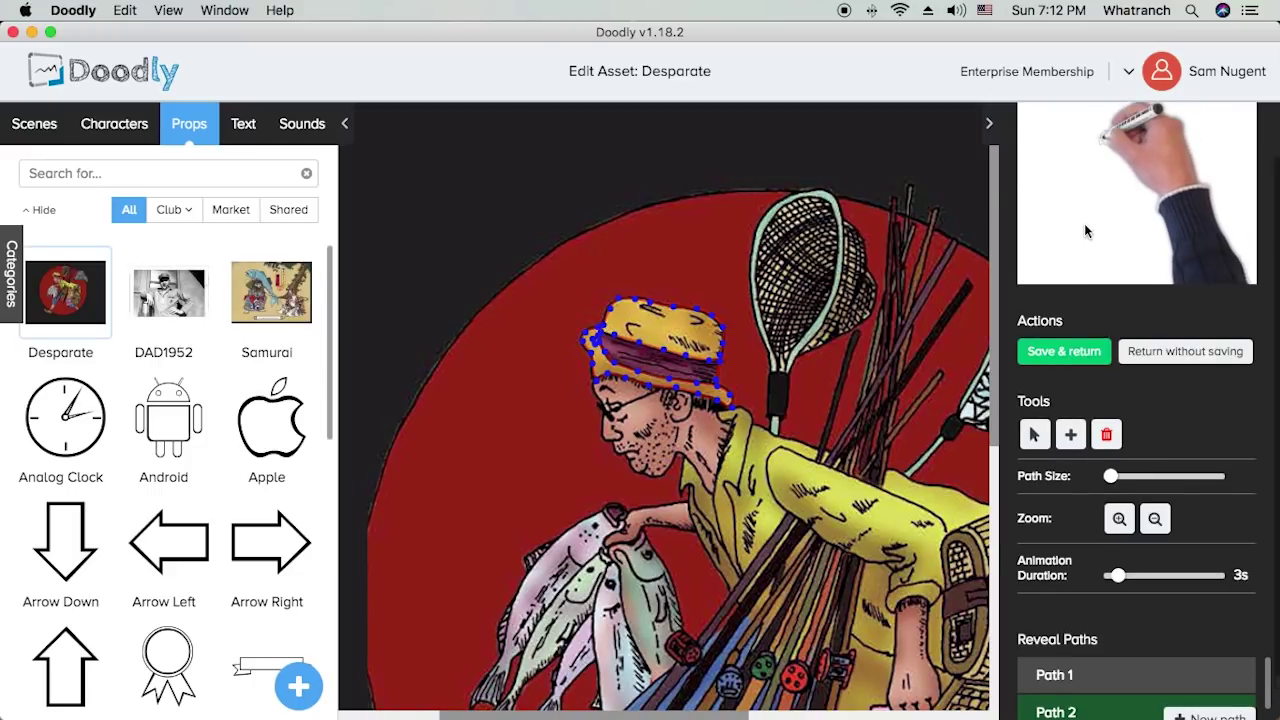
{"action": "scroll", "coordinate": [1084, 223], "scroll_direction": "up", "scroll_amount": 2}
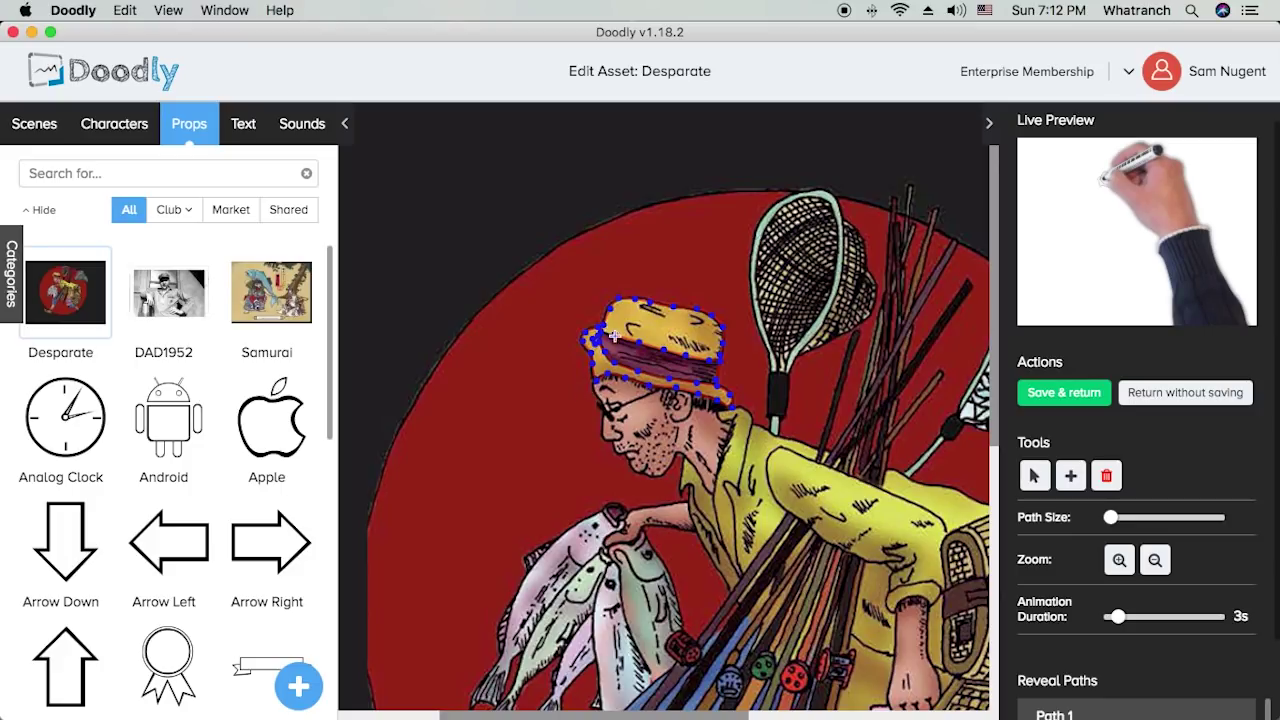
- Add a new reveal path and trace the man's face, chin, neck and ear with points
{"action": "scroll", "coordinate": [1232, 636], "scroll_direction": "down", "scroll_amount": 2}
{"action": "left_click", "coordinate": [1238, 668]}
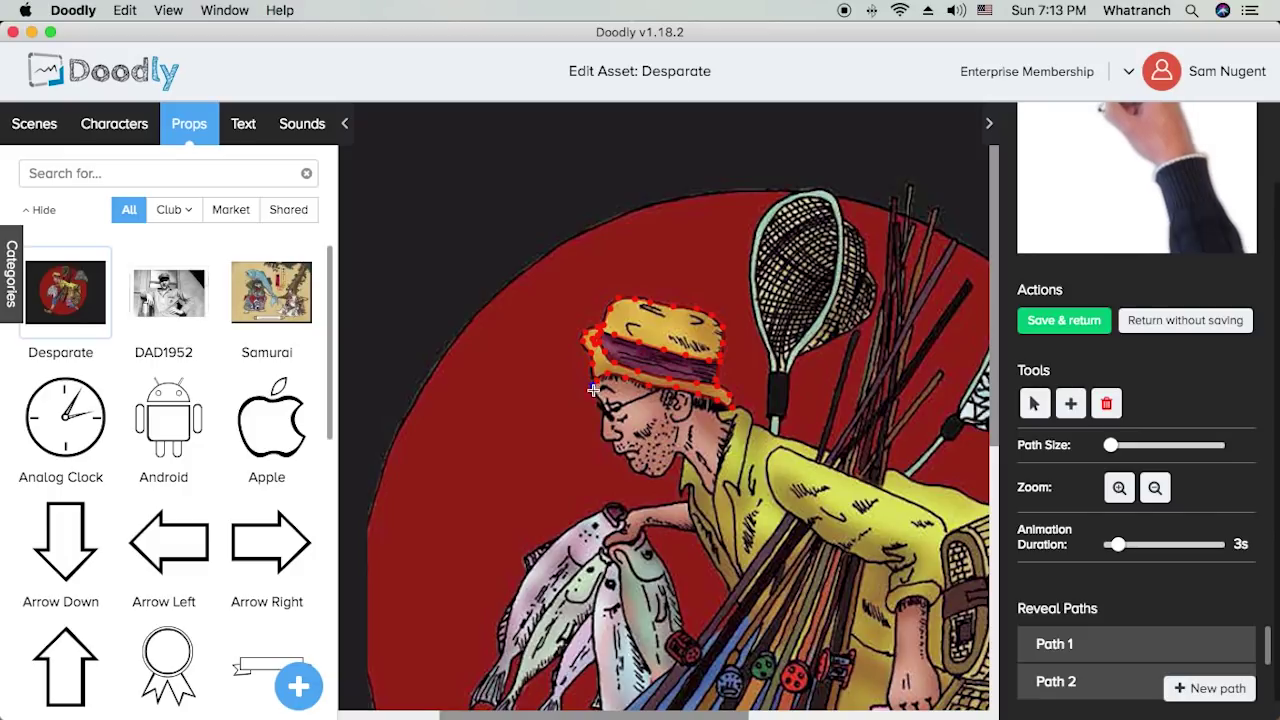
{"action": "left_click_drag", "start_coordinate": [603, 409], "coordinate": [613, 438]}
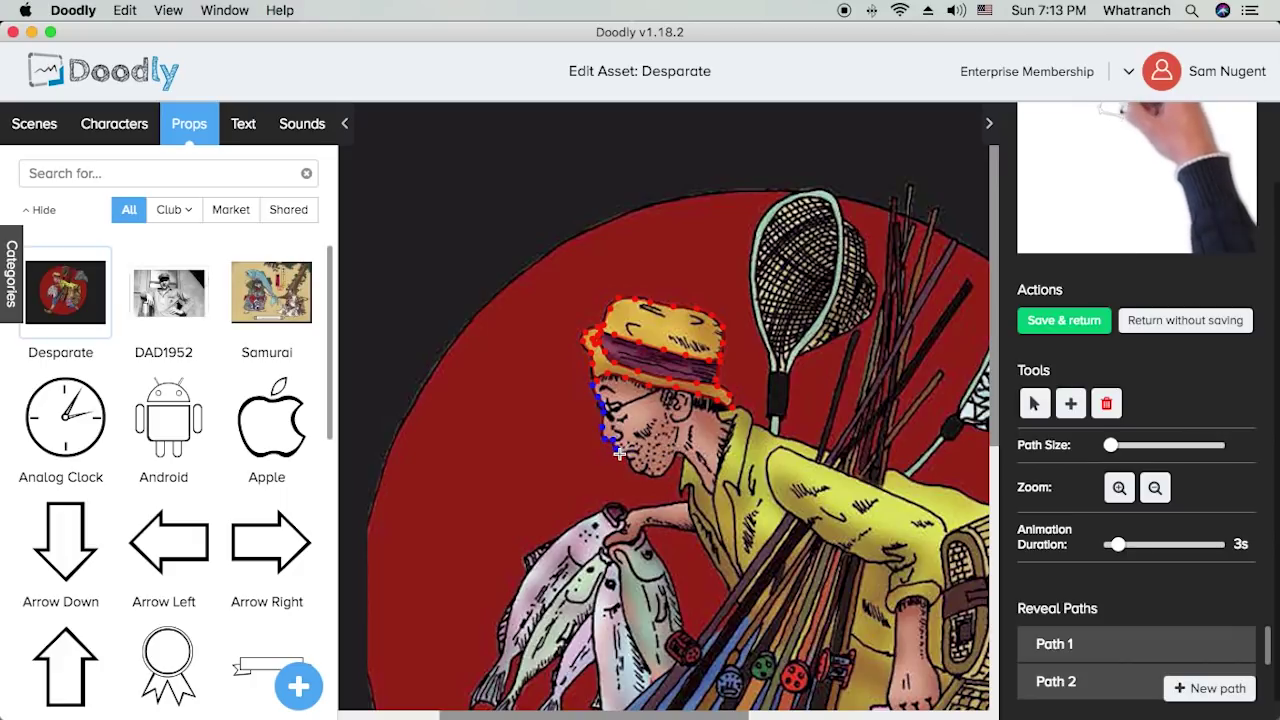
{"action": "mouse_move", "coordinate": [626, 452]}
{"action": "left_mouse_down"}
{"action": "mouse_move", "coordinate": [656, 476]}
{"action": "mouse_move", "coordinate": [675, 455]}
{"action": "left_mouse_up"}
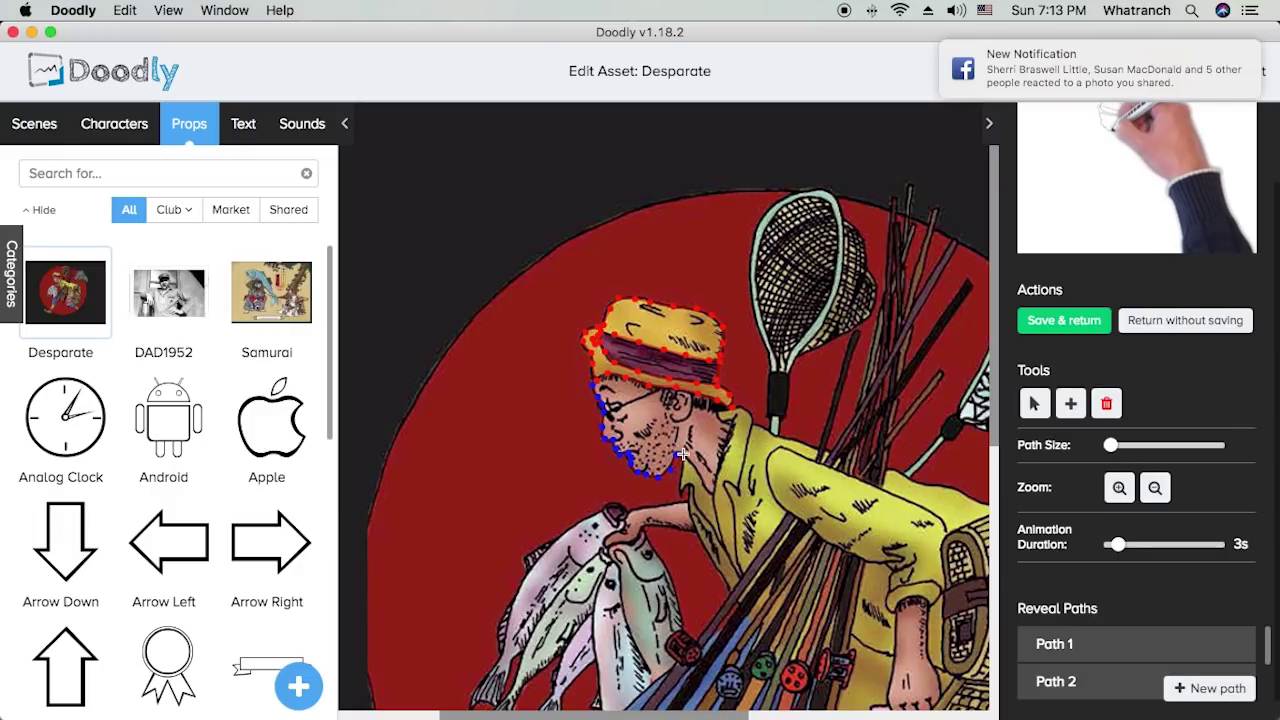
{"action": "left_click_drag", "start_coordinate": [698, 476], "coordinate": [714, 504]}
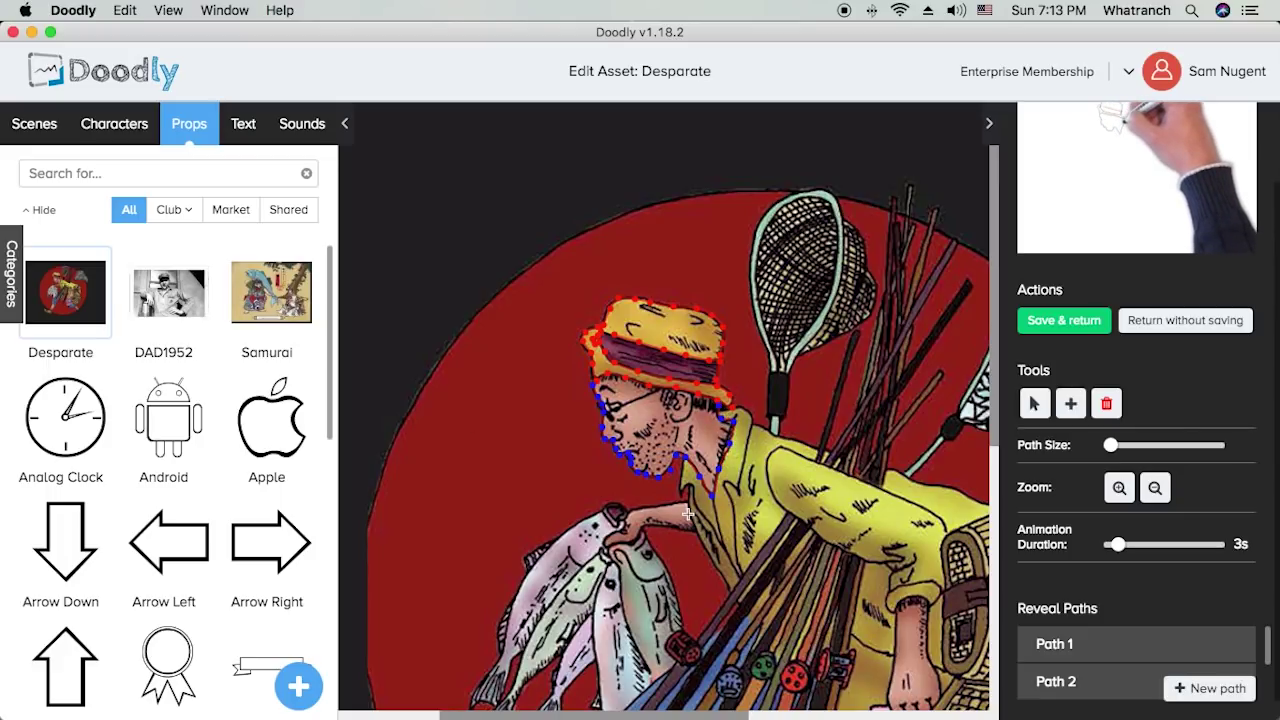
{"action": "left_click", "coordinate": [702, 402]}
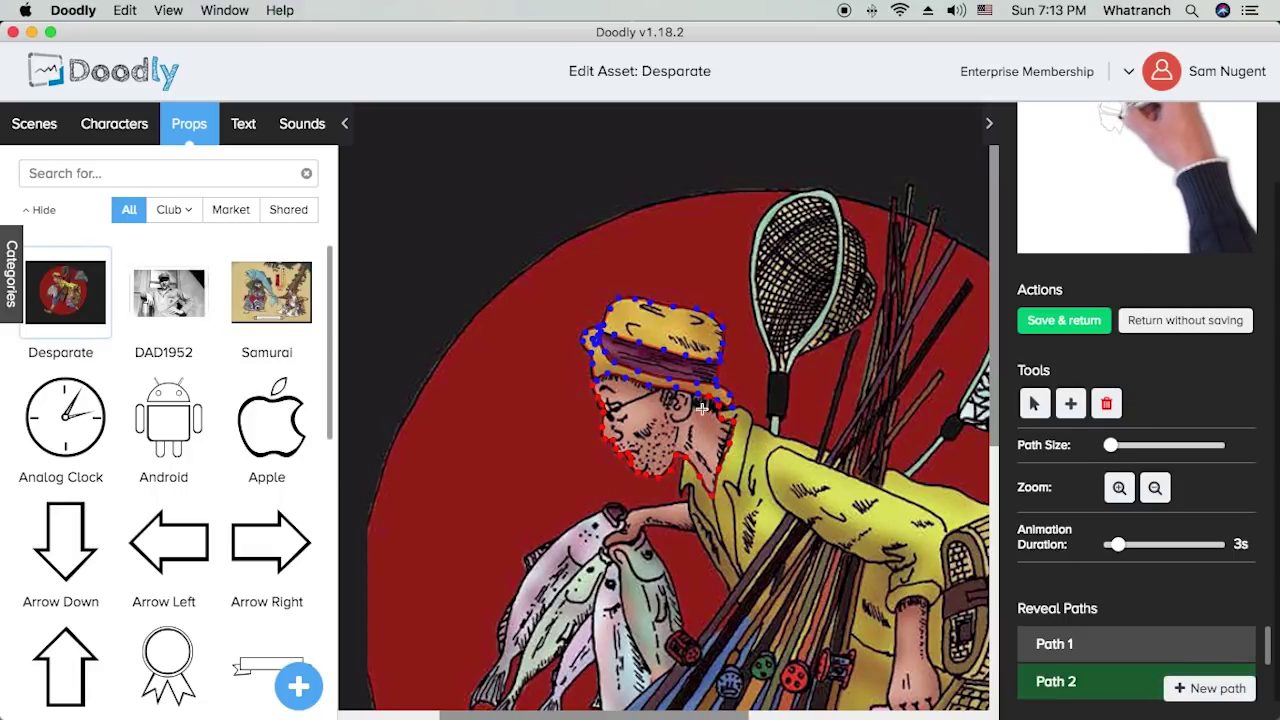
{"action": "left_click", "coordinate": [708, 401]}
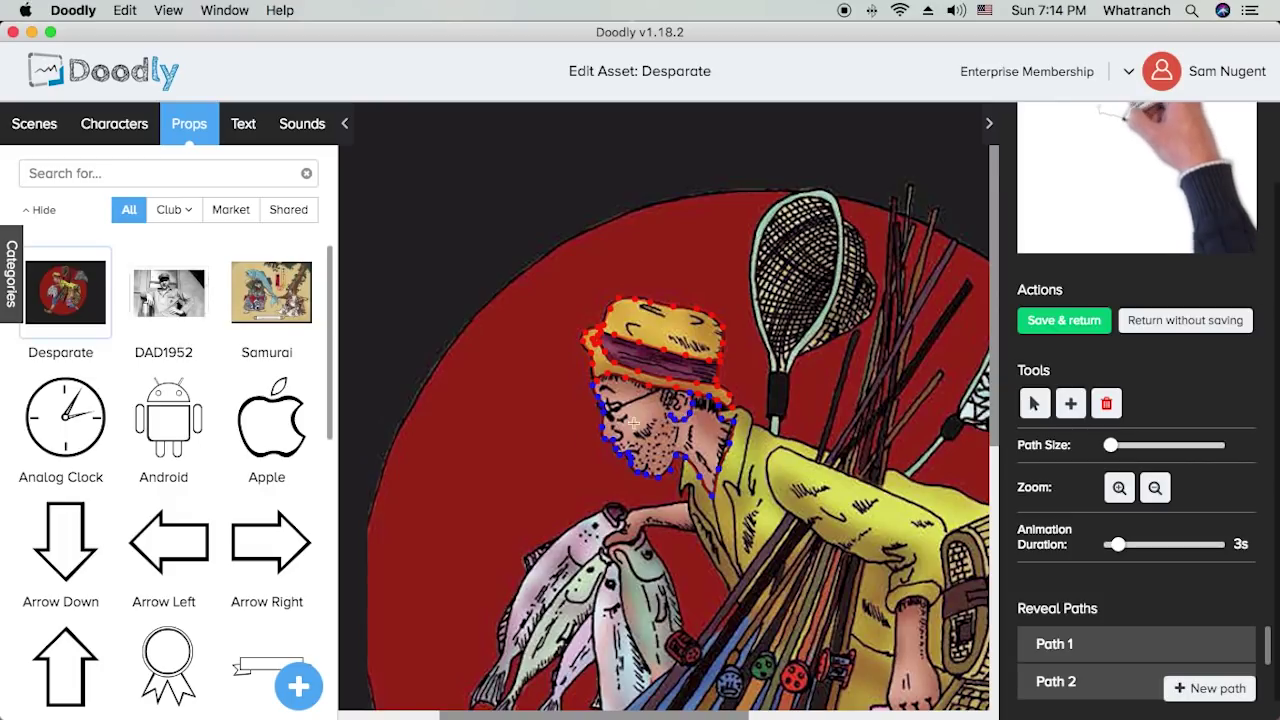
- Add another reveal path along the man's eyeglasses and increase the path size
{"action": "left_click", "coordinate": [1206, 694]}
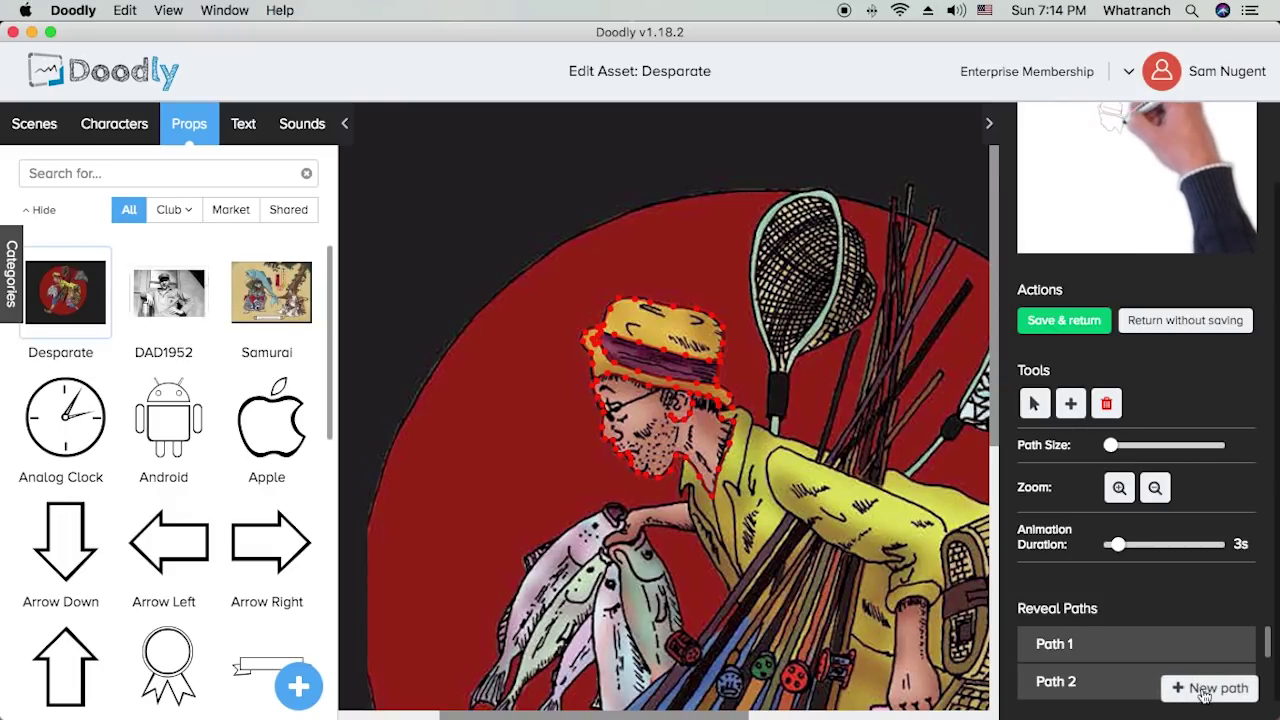
{"action": "left_click", "coordinate": [662, 390]}
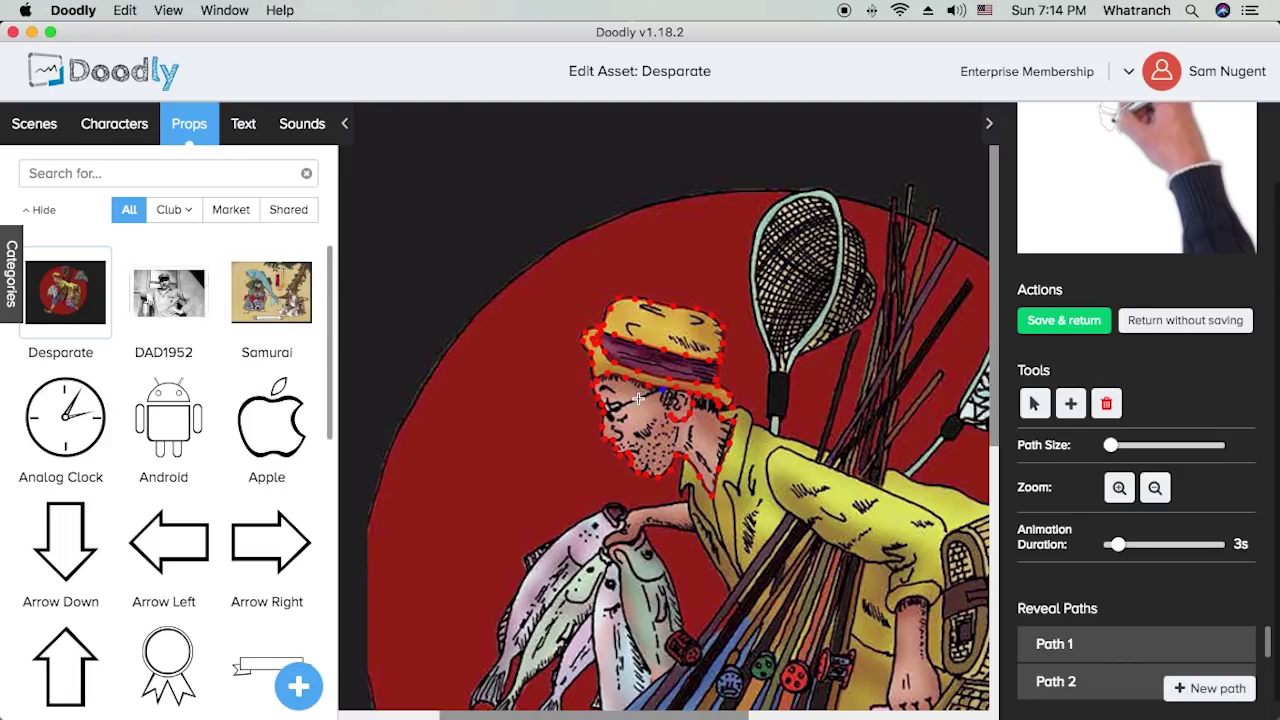
{"action": "left_click", "coordinate": [612, 409]}
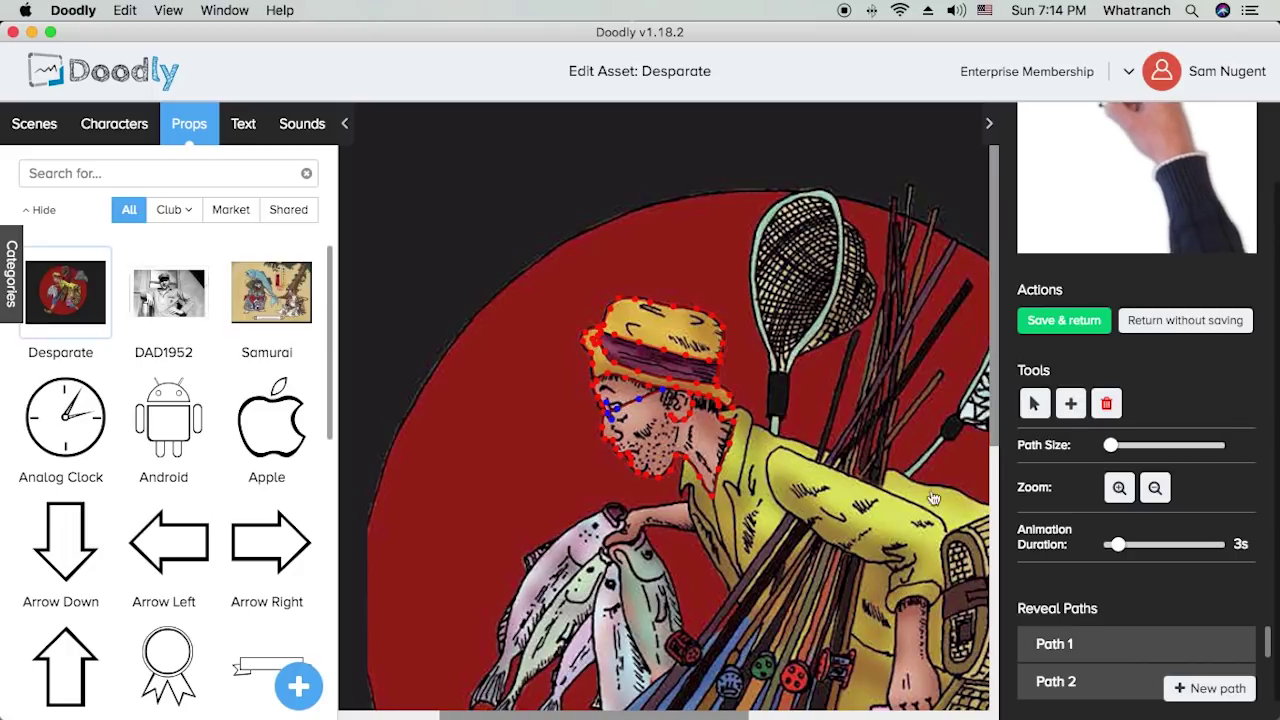
{"action": "left_click_drag", "start_coordinate": [1113, 448], "coordinate": [1142, 448]}
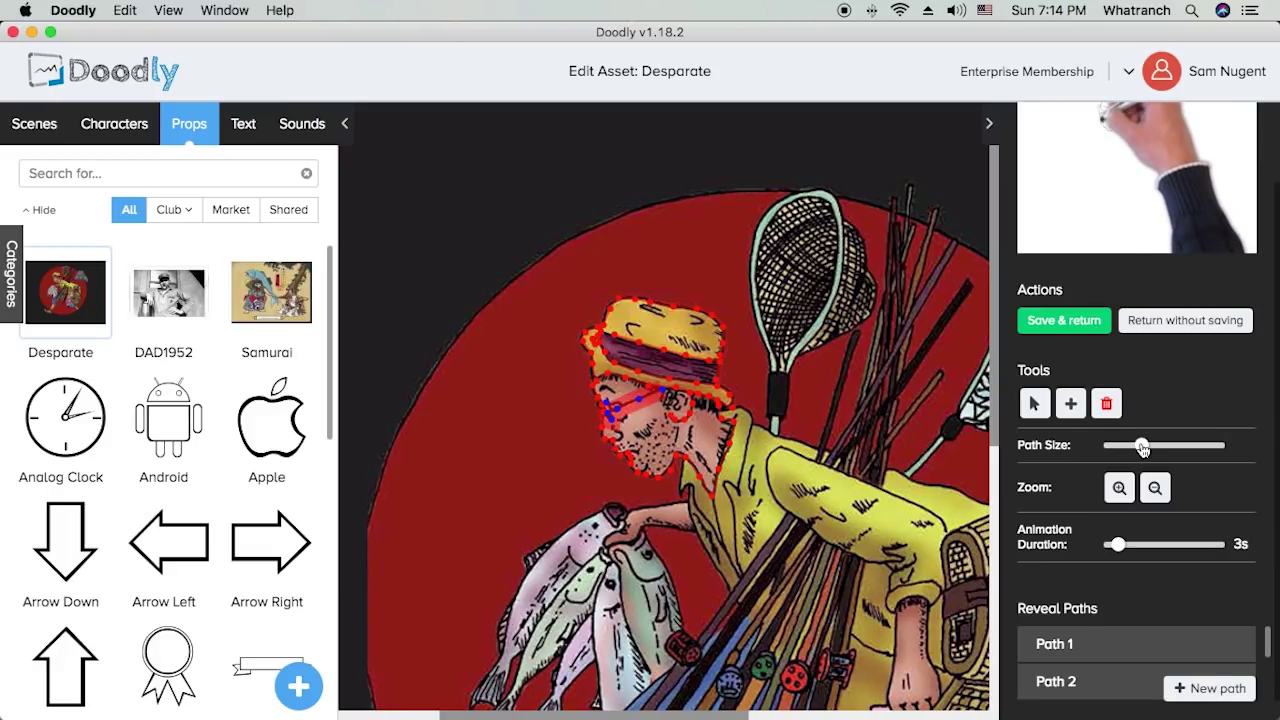
- Reduce the path size of the eyeglasses reveal path and check the drawing in the live preview
{"action": "left_click_drag", "start_coordinate": [1140, 448], "coordinate": [1121, 452]}
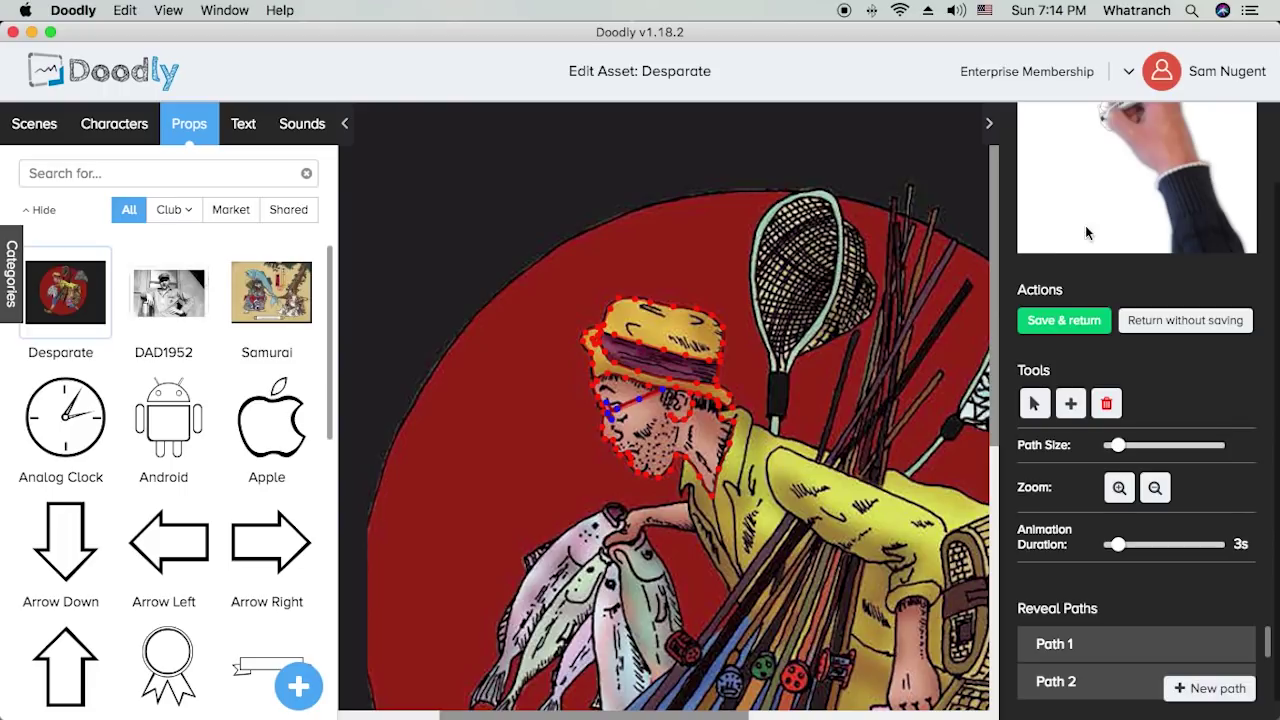
{"action": "scroll", "coordinate": [1085, 232], "scroll_direction": "up", "scroll_amount": 2}
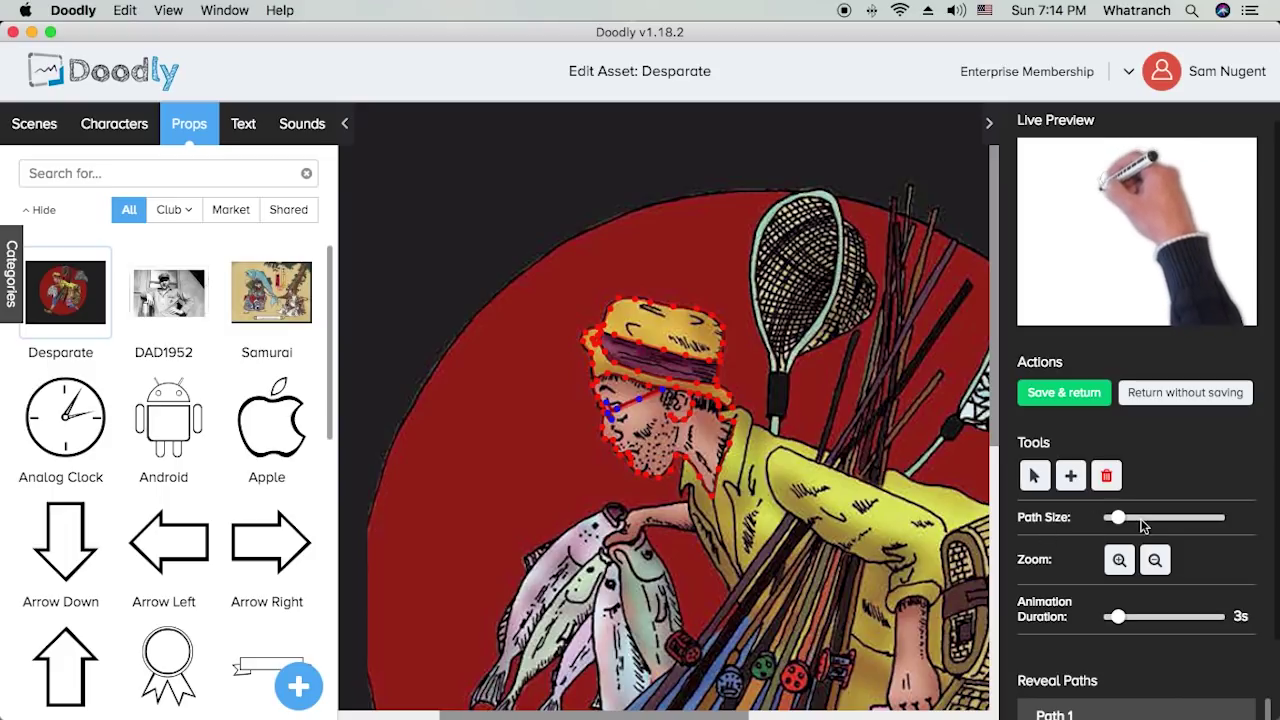
{"action": "scroll", "coordinate": [1203, 632], "scroll_direction": "down", "scroll_amount": 2}
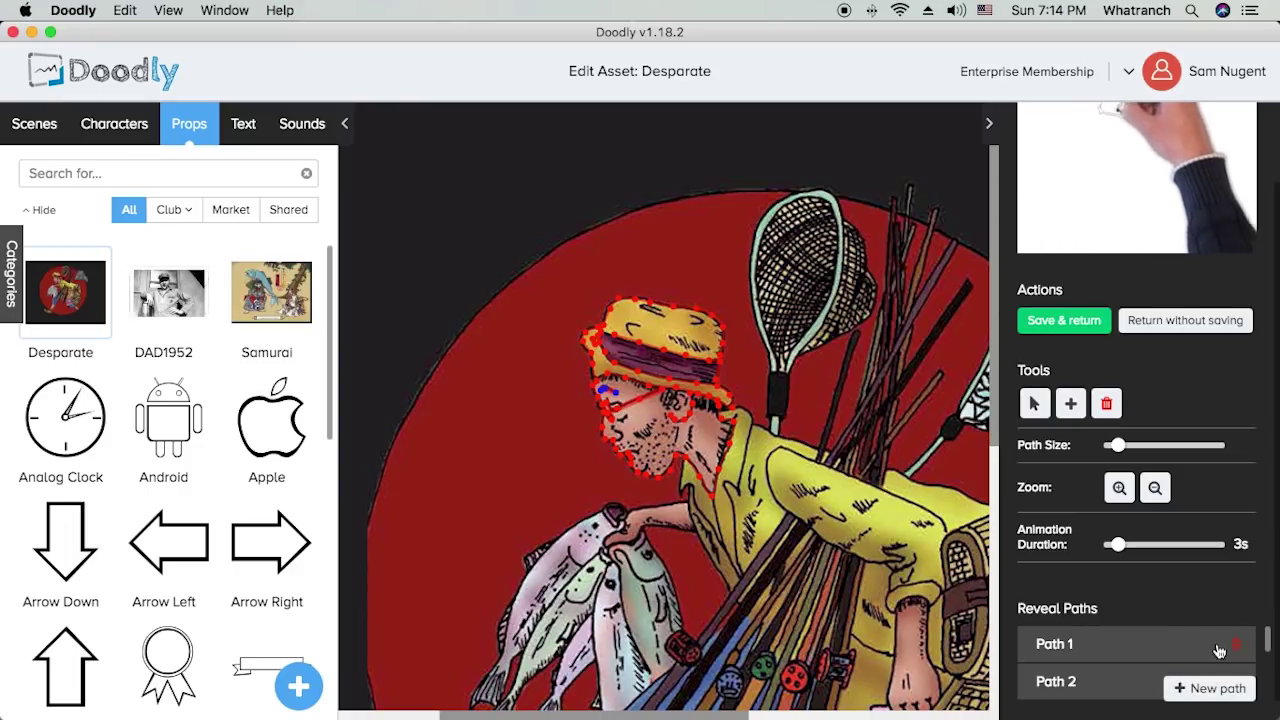
- Add further small reveal paths over the man's facial details around the nose and mouth
{"action": "left_click", "coordinate": [1208, 690]}
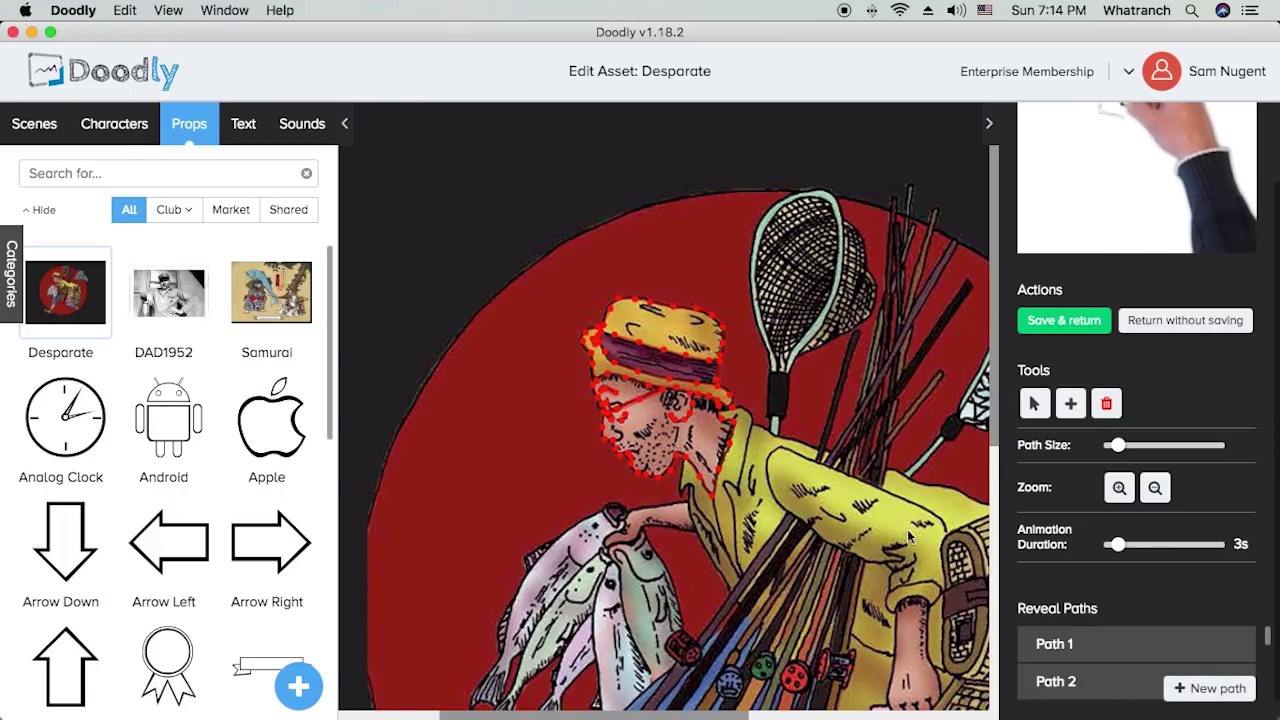
{"action": "left_click", "coordinate": [613, 426]}
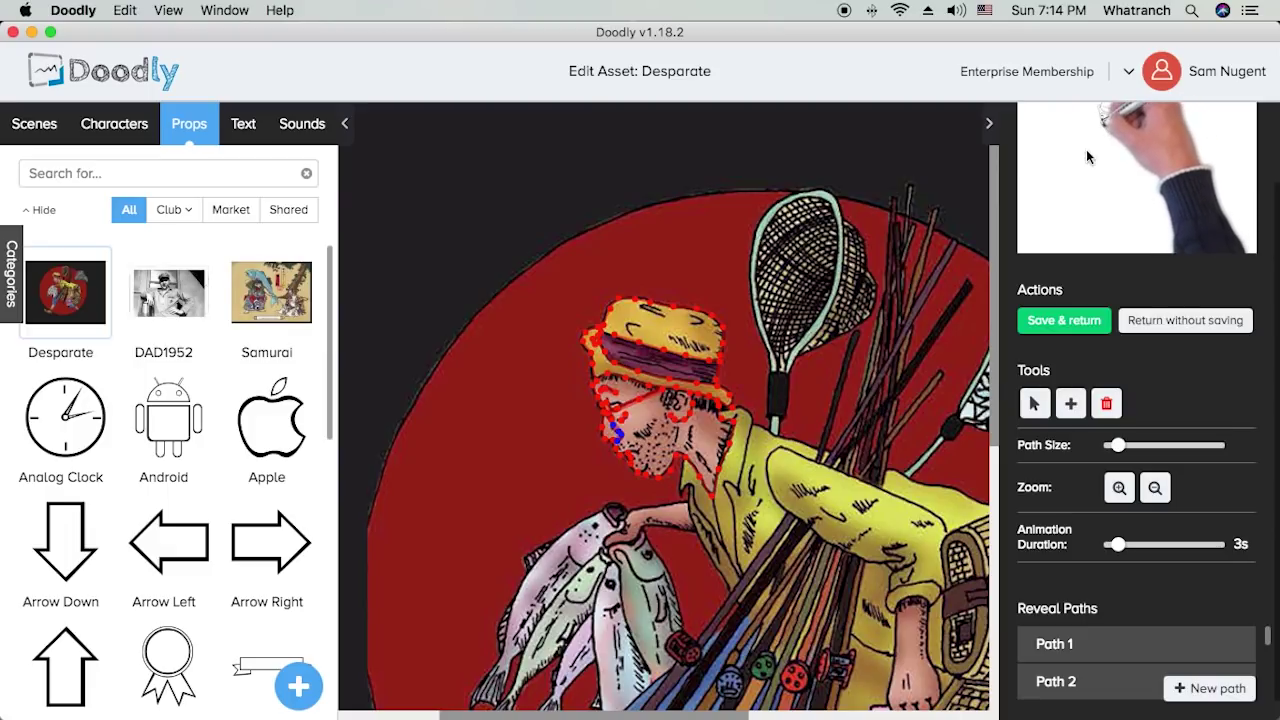
{"action": "scroll", "coordinate": [1099, 150], "scroll_direction": "up", "scroll_amount": 2}
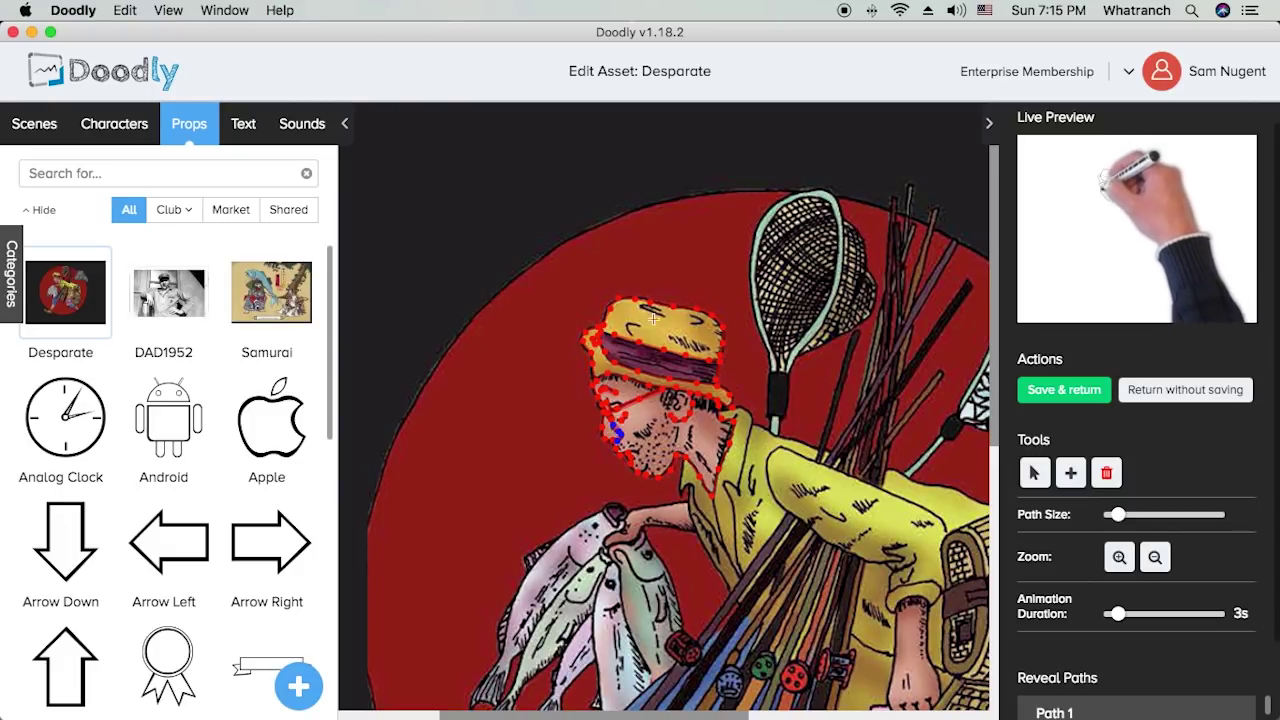
{"action": "scroll", "coordinate": [1144, 622], "scroll_direction": "down", "scroll_amount": 2}
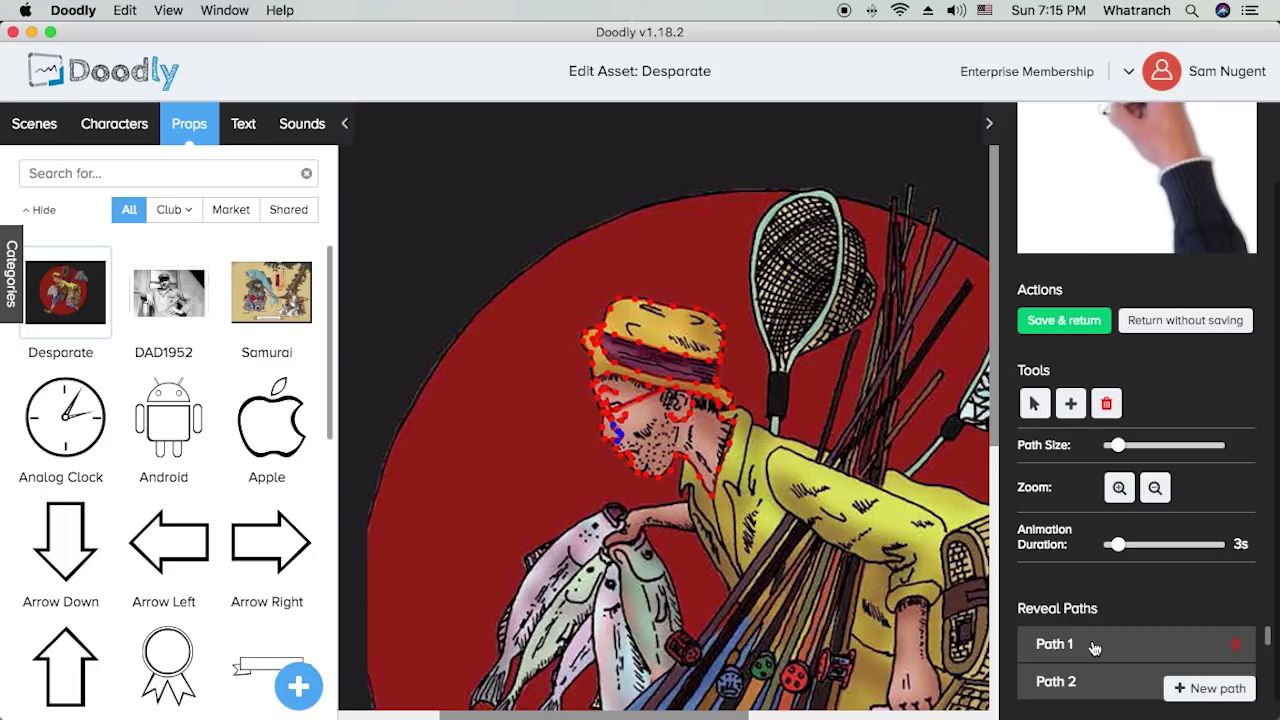
- Trace a new reveal path along the man's back from the shirt collar over the shoulder toward the upper basket, slightly reducing the path size
{"action": "left_click_drag", "start_coordinate": [1100, 650], "coordinate": [1094, 675]}
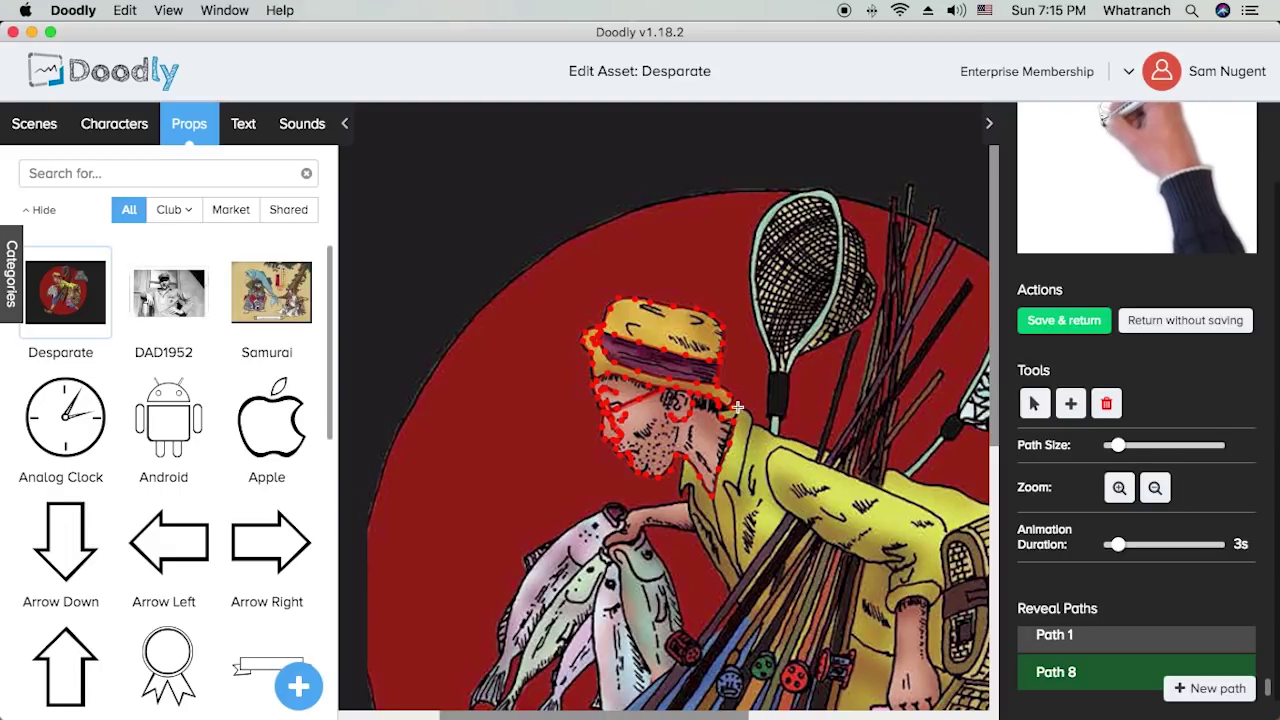
{"action": "left_click", "coordinate": [787, 437]}
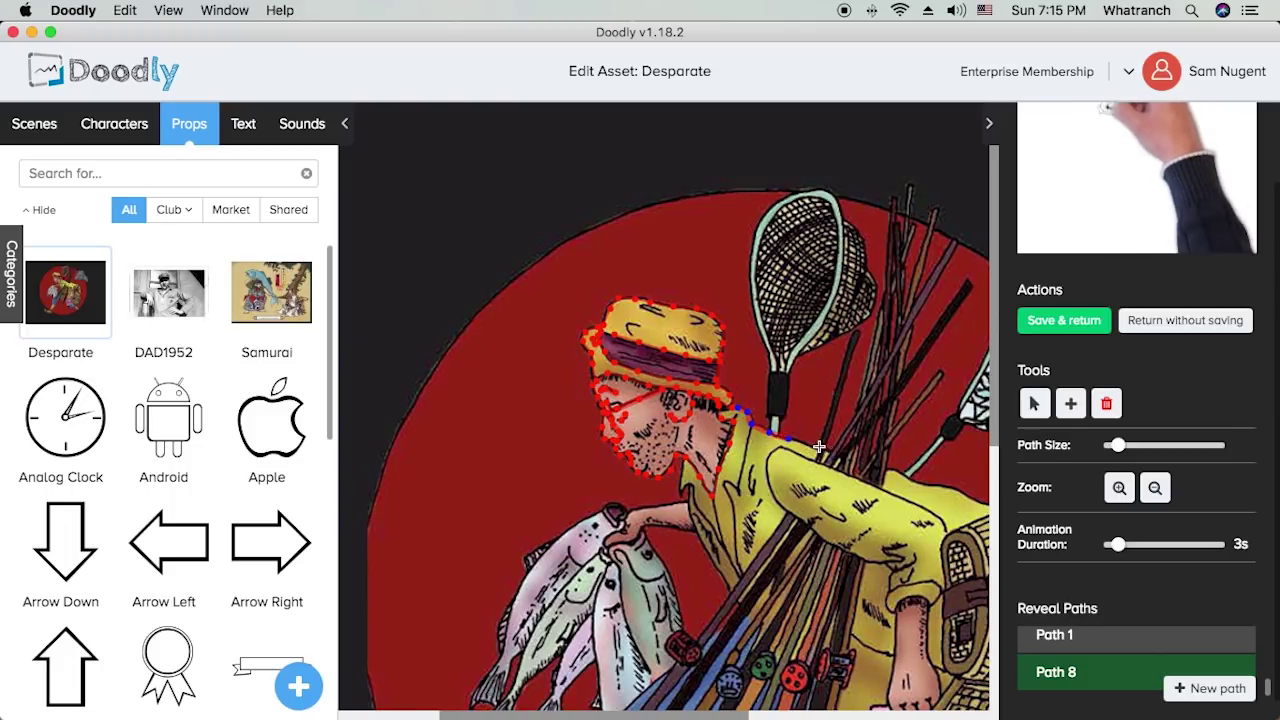
{"action": "left_click", "coordinate": [814, 446]}
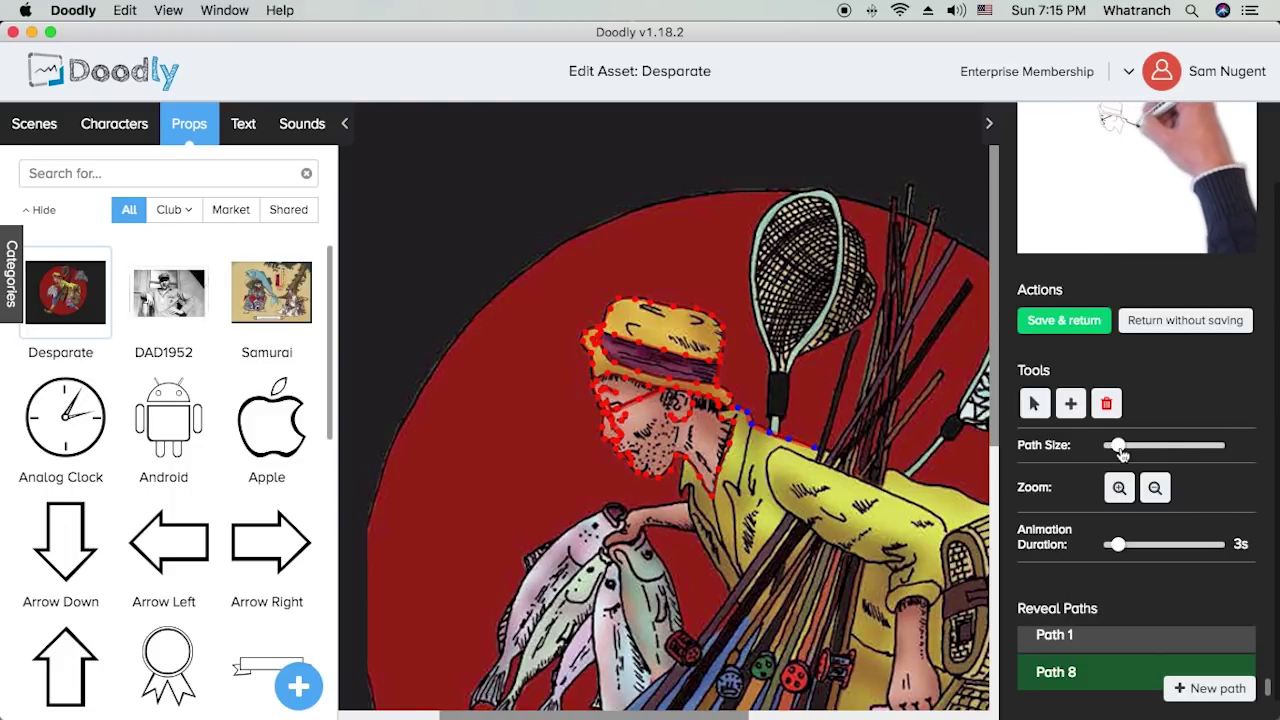
{"action": "left_click_drag", "start_coordinate": [1122, 454], "coordinate": [1116, 454]}
{"action": "left_click", "coordinate": [833, 452]}
{"action": "left_click", "coordinate": [856, 460]}
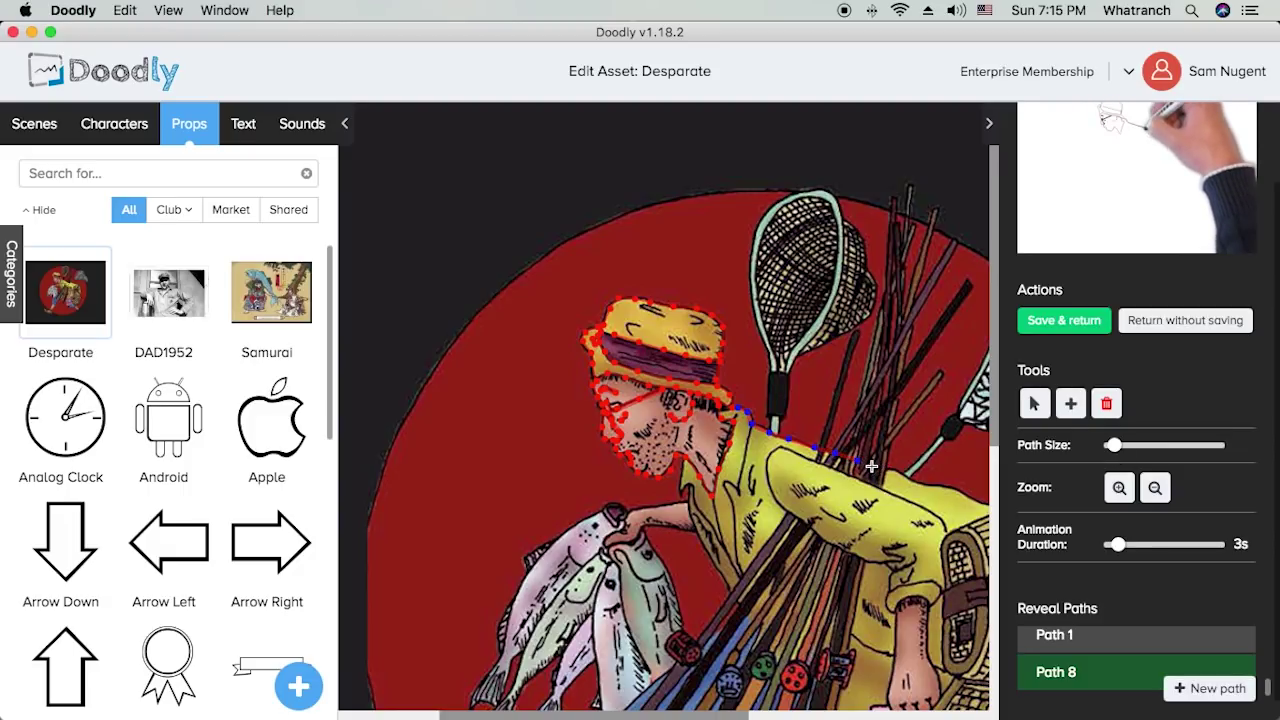
{"action": "left_click", "coordinate": [873, 467]}
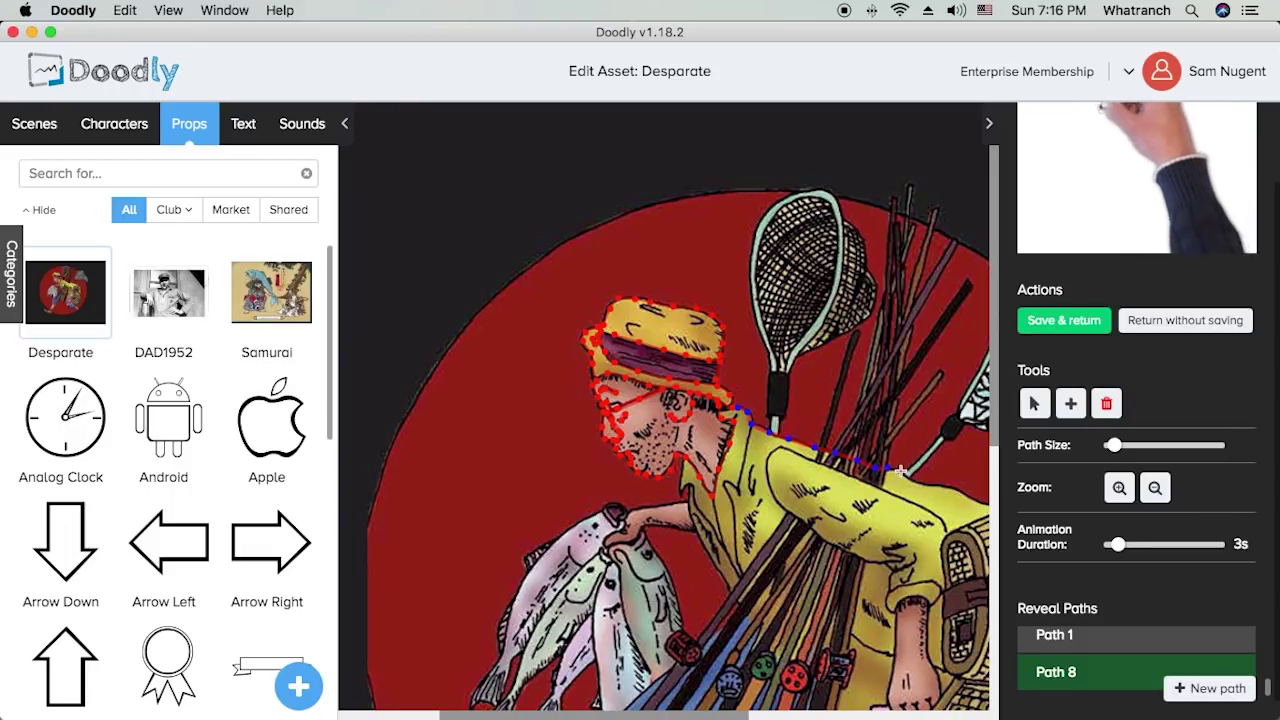
{"action": "left_click_drag", "start_coordinate": [918, 484], "coordinate": [985, 505]}
- Continue the same reveal path down the outer edges of the upper and lower wicker baskets
{"action": "left_click_drag", "start_coordinate": [915, 595], "coordinate": [680, 507]}
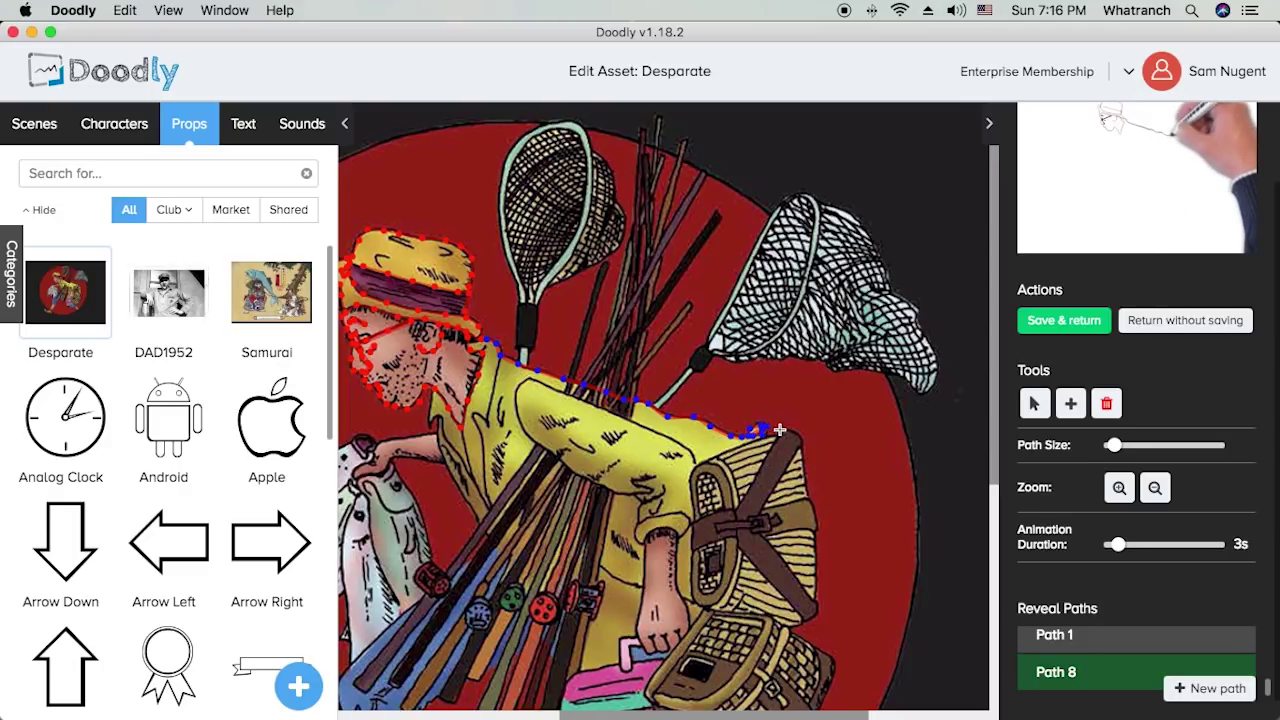
{"action": "mouse_move", "coordinate": [784, 429]}
{"action": "left_mouse_down"}
{"action": "mouse_move", "coordinate": [805, 437]}
{"action": "mouse_move", "coordinate": [816, 531]}
{"action": "mouse_move", "coordinate": [816, 612]}
{"action": "mouse_move", "coordinate": [792, 633]}
{"action": "mouse_move", "coordinate": [826, 652]}
{"action": "mouse_move", "coordinate": [828, 681]}
{"action": "left_mouse_up"}
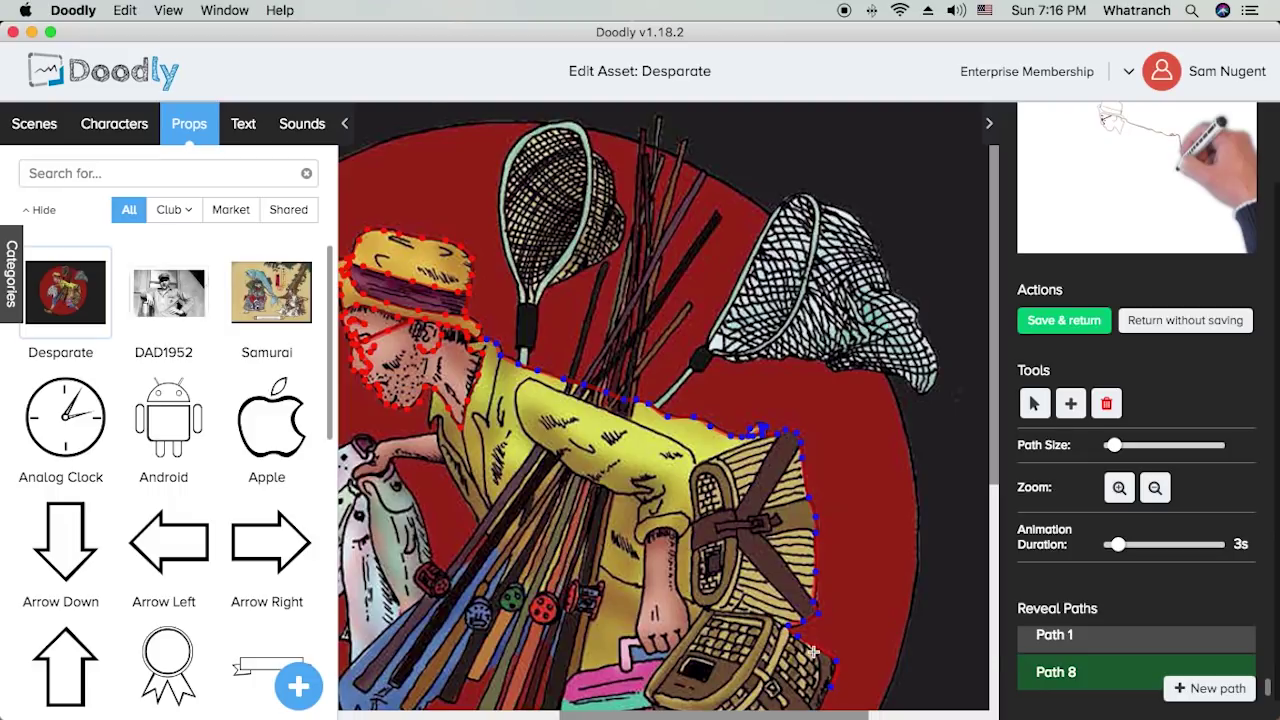
{"action": "scroll", "coordinate": [803, 666], "scroll_direction": "down", "scroll_amount": 5}
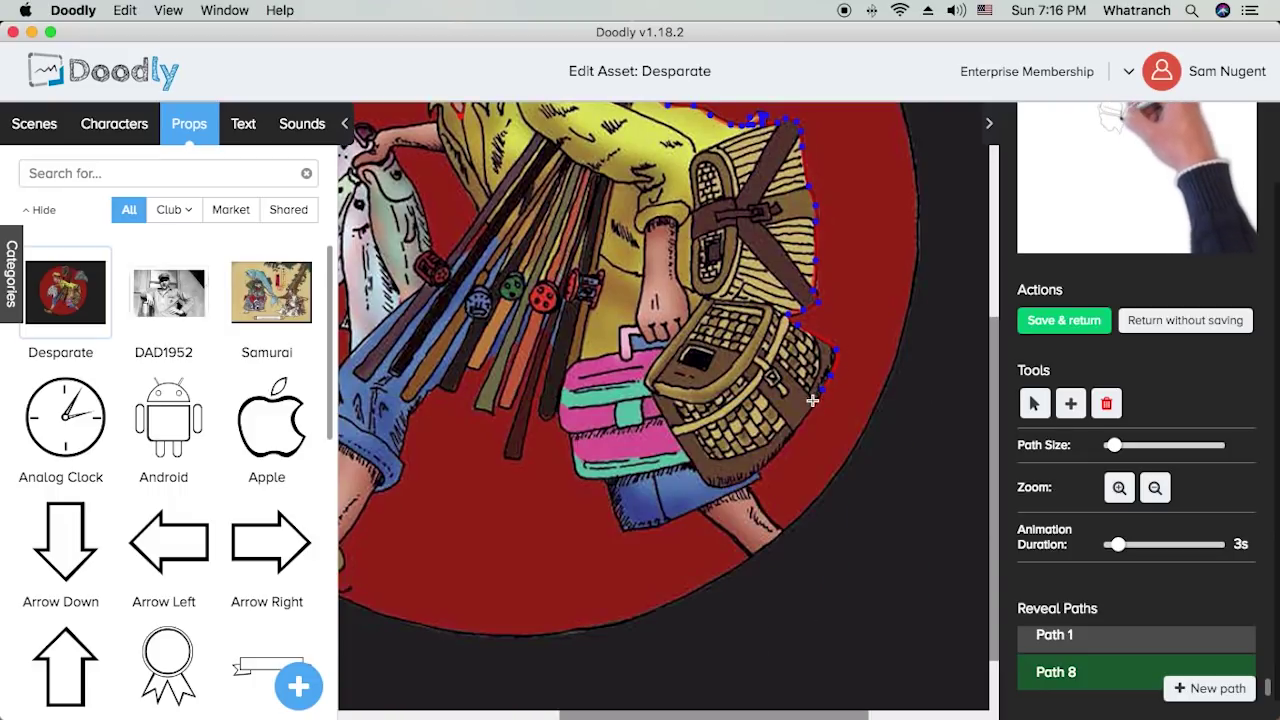
{"action": "left_click_drag", "start_coordinate": [816, 394], "coordinate": [761, 465]}
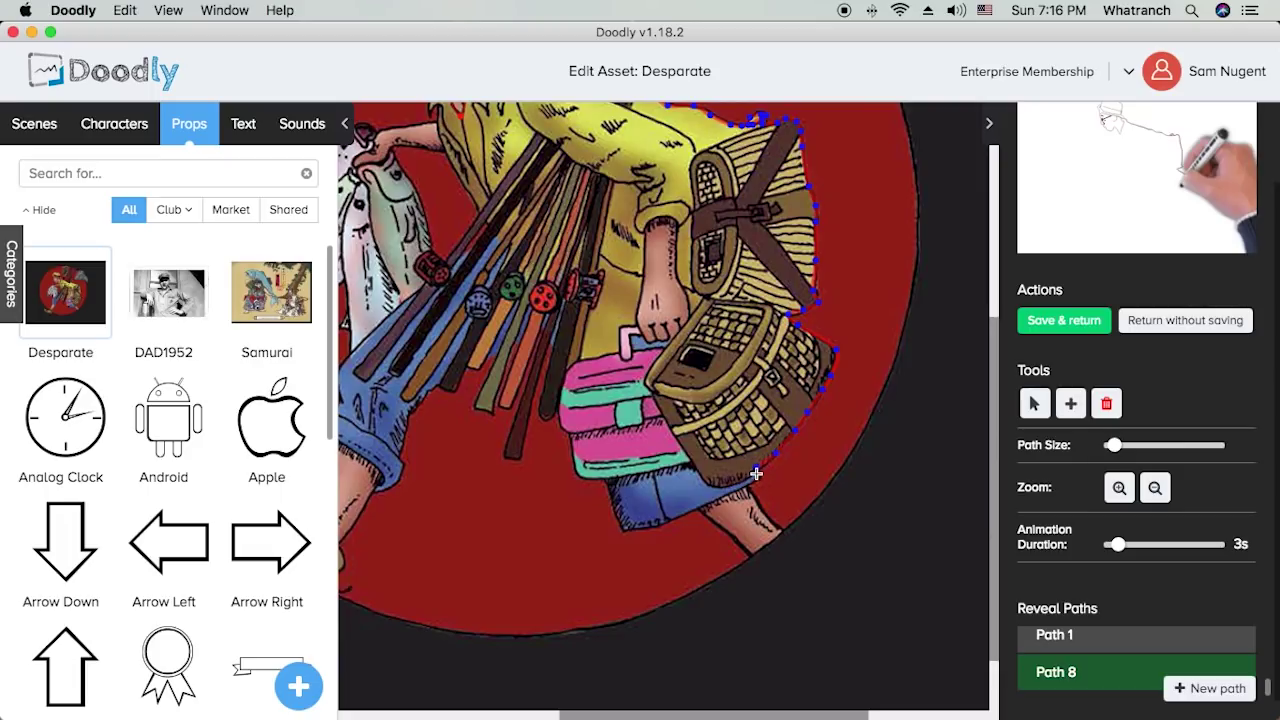
- Extend the path around the man's rear leg, the hem of his blue trousers and the outer edge of the pink case
{"action": "mouse_move", "coordinate": [755, 480]}
{"action": "left_mouse_down"}
{"action": "mouse_move", "coordinate": [782, 532]}
{"action": "mouse_move", "coordinate": [754, 554]}
{"action": "left_mouse_up"}
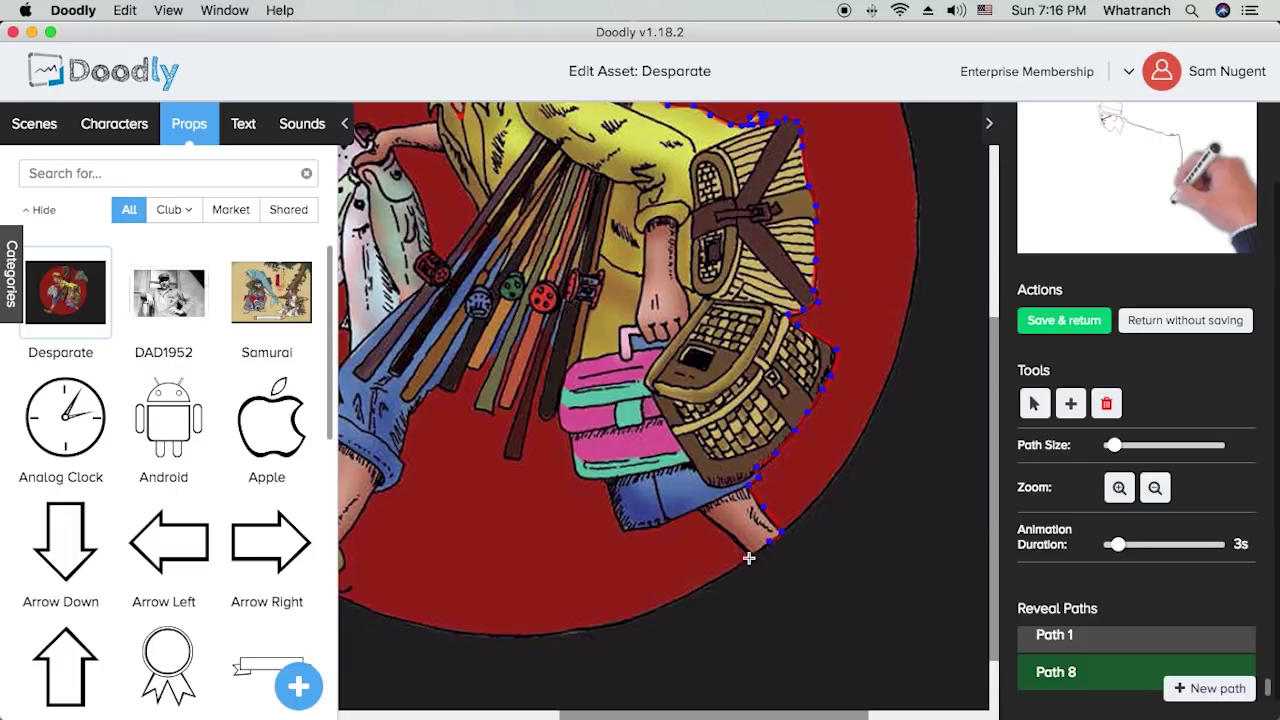
{"action": "left_click_drag", "start_coordinate": [750, 555], "coordinate": [702, 507]}
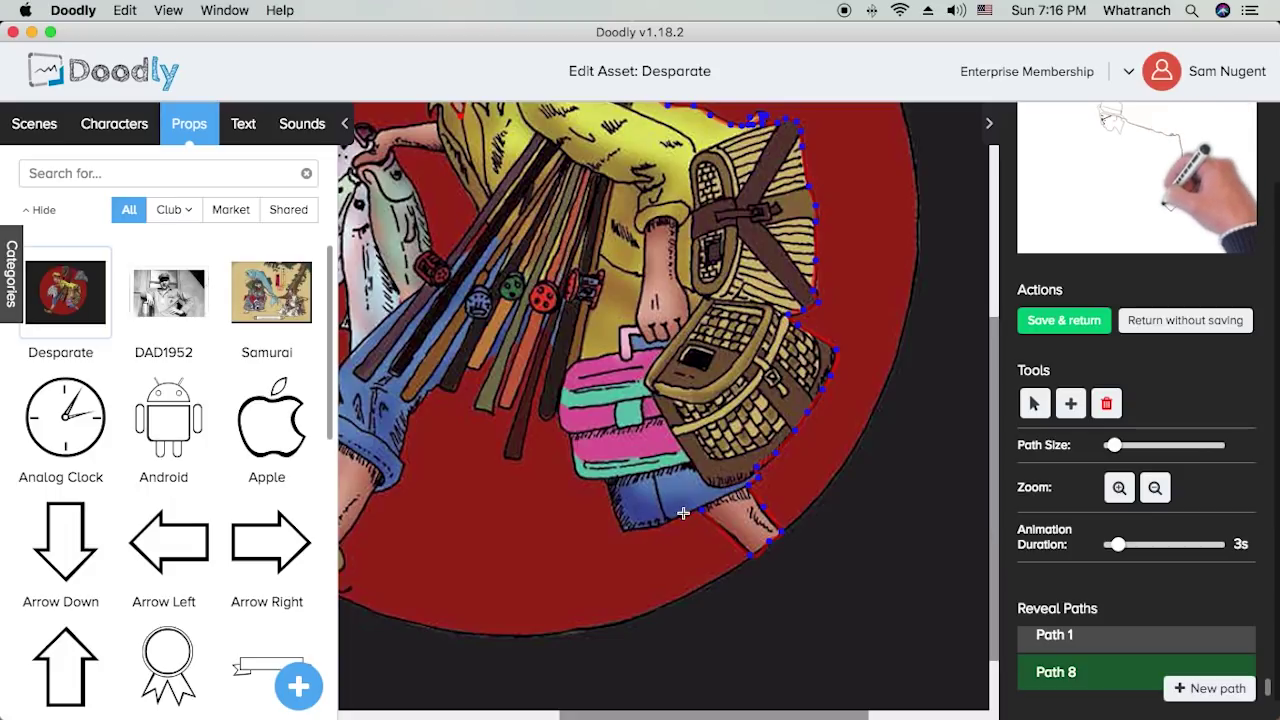
{"action": "mouse_move", "coordinate": [676, 517]}
{"action": "left_mouse_down"}
{"action": "mouse_move", "coordinate": [621, 527]}
{"action": "mouse_move", "coordinate": [611, 487]}
{"action": "mouse_move", "coordinate": [574, 452]}
{"action": "left_mouse_up"}
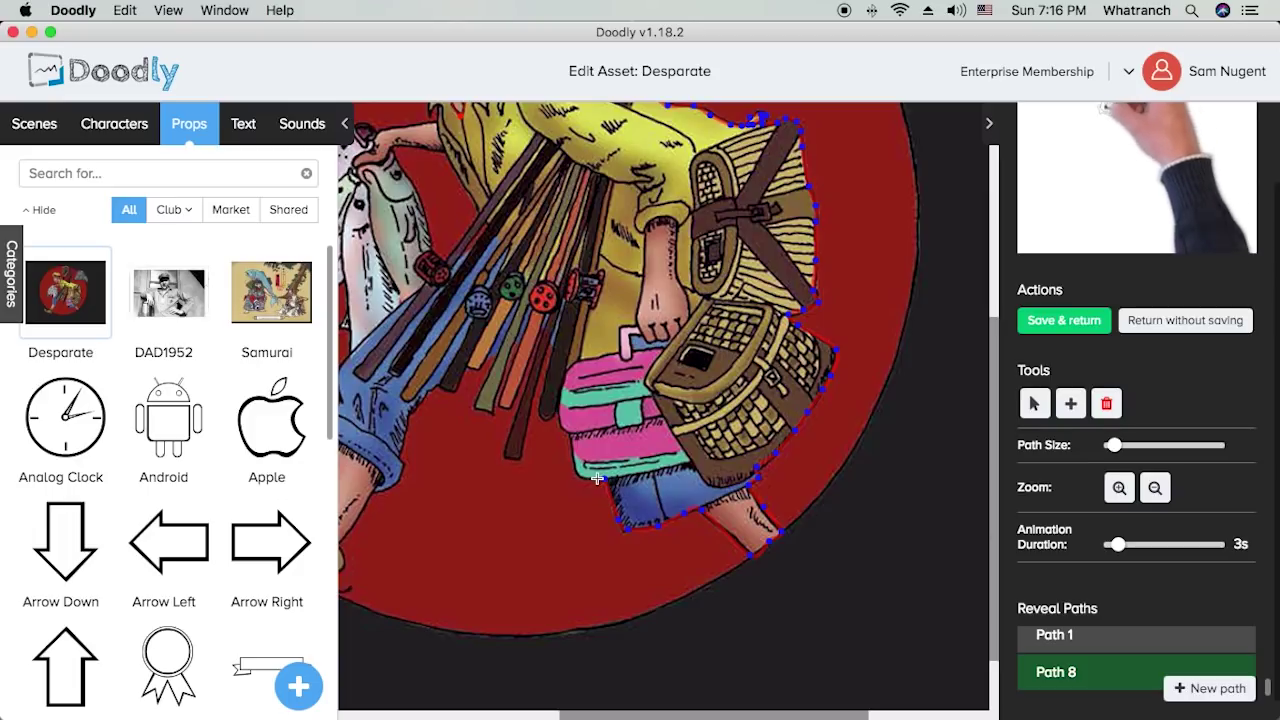
{"action": "mouse_move", "coordinate": [586, 480]}
{"action": "left_mouse_down"}
{"action": "mouse_move", "coordinate": [570, 469]}
{"action": "mouse_move", "coordinate": [577, 458]}
{"action": "left_mouse_up"}
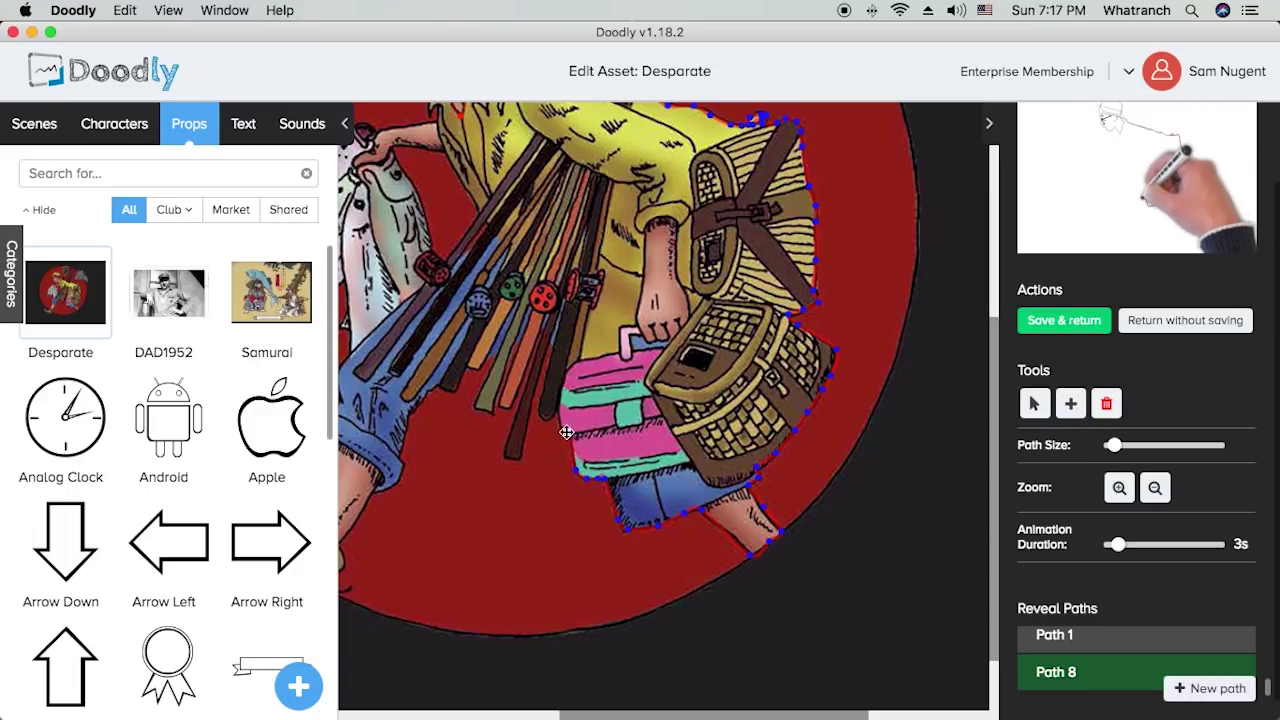
{"action": "left_click_drag", "start_coordinate": [563, 427], "coordinate": [580, 353]}
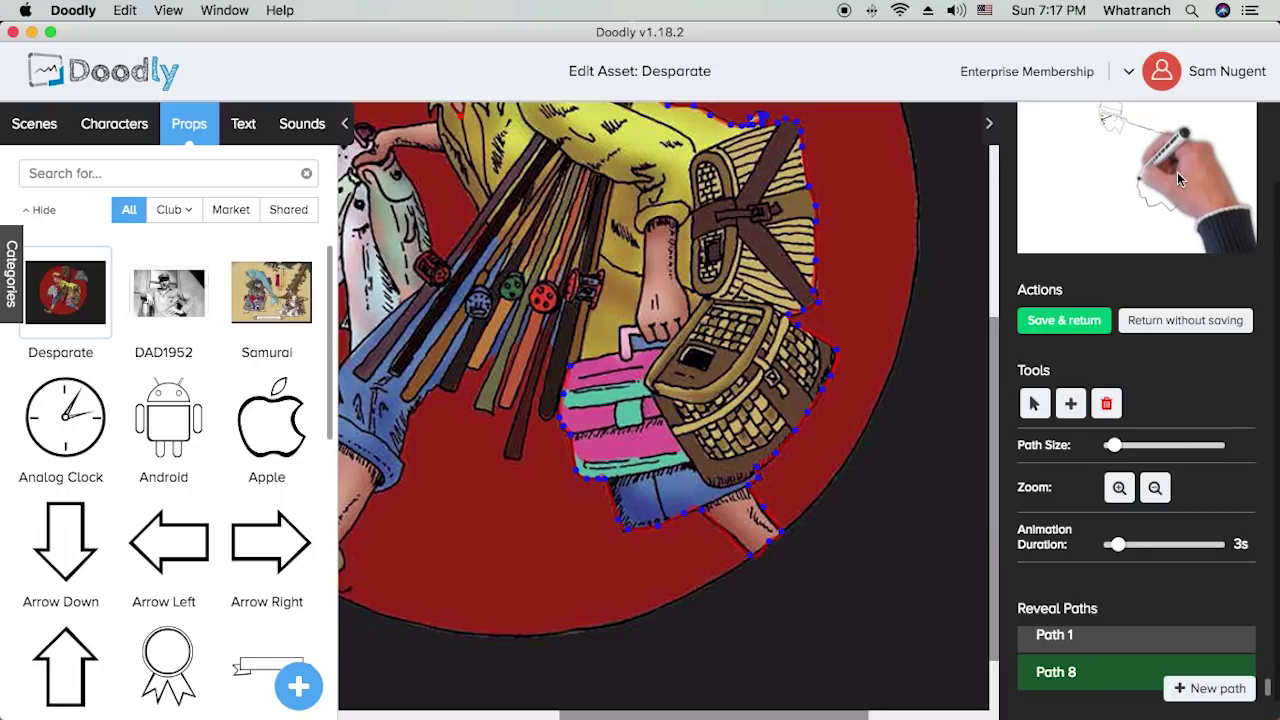
- Add a new reveal path and trace the outstretched arm, the hanging fish, the front leg and boot, and the lower rod ends
{"action": "left_click", "coordinate": [1186, 688]}
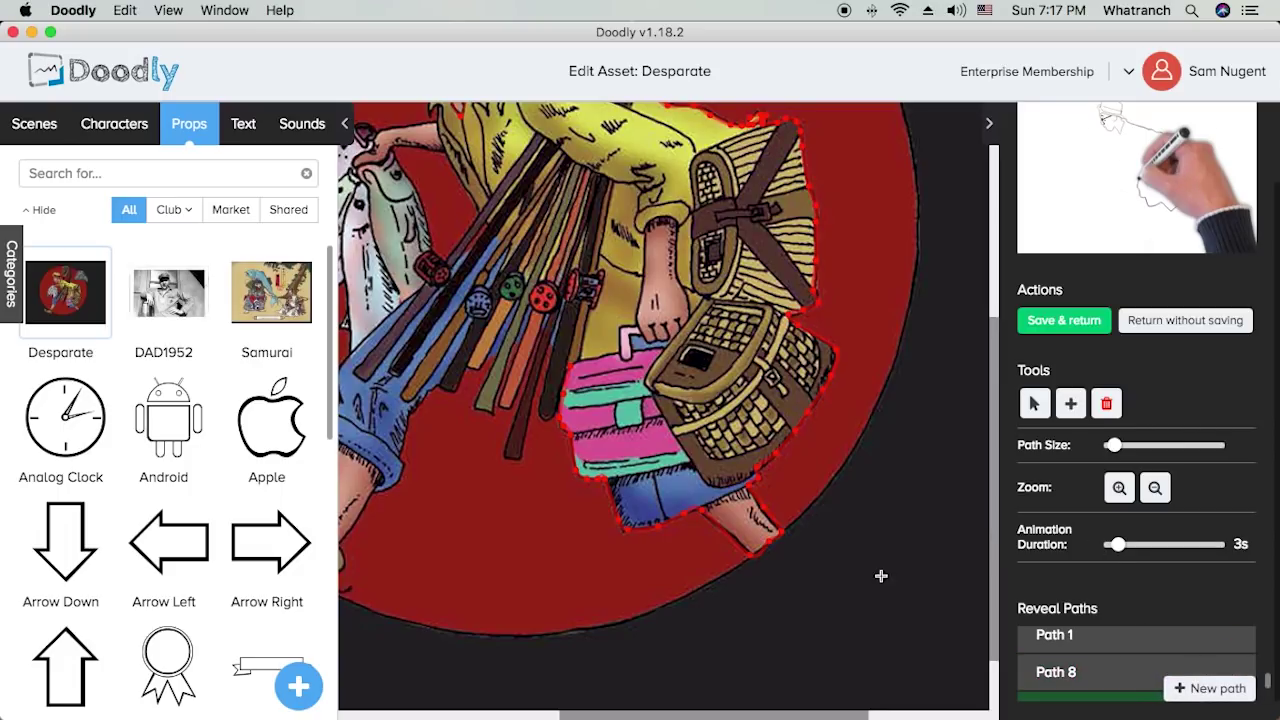
{"action": "scroll", "coordinate": [566, 452], "scroll_direction": "left", "scroll_amount": 5}
{"action": "scroll", "coordinate": [566, 452], "scroll_direction": "up", "scroll_amount": 3}
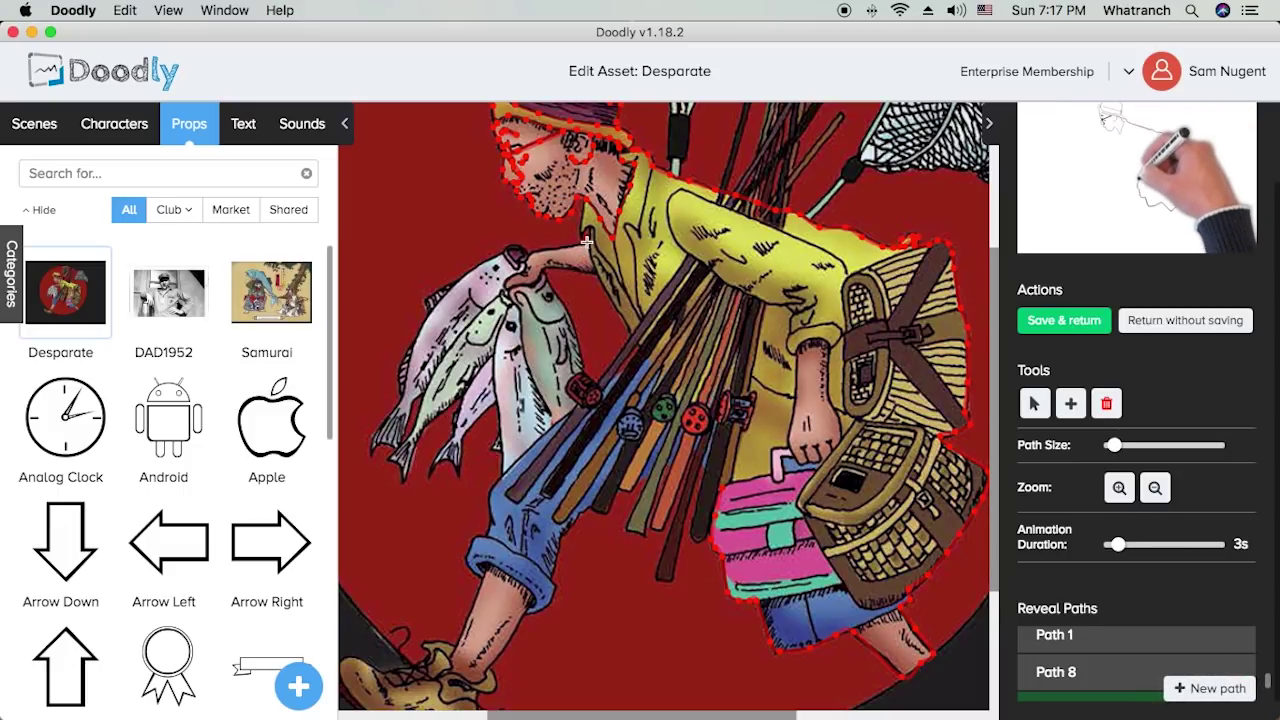
{"action": "mouse_move", "coordinate": [559, 246]}
{"action": "left_mouse_down"}
{"action": "mouse_move", "coordinate": [506, 248]}
{"action": "mouse_move", "coordinate": [441, 290]}
{"action": "left_mouse_up"}
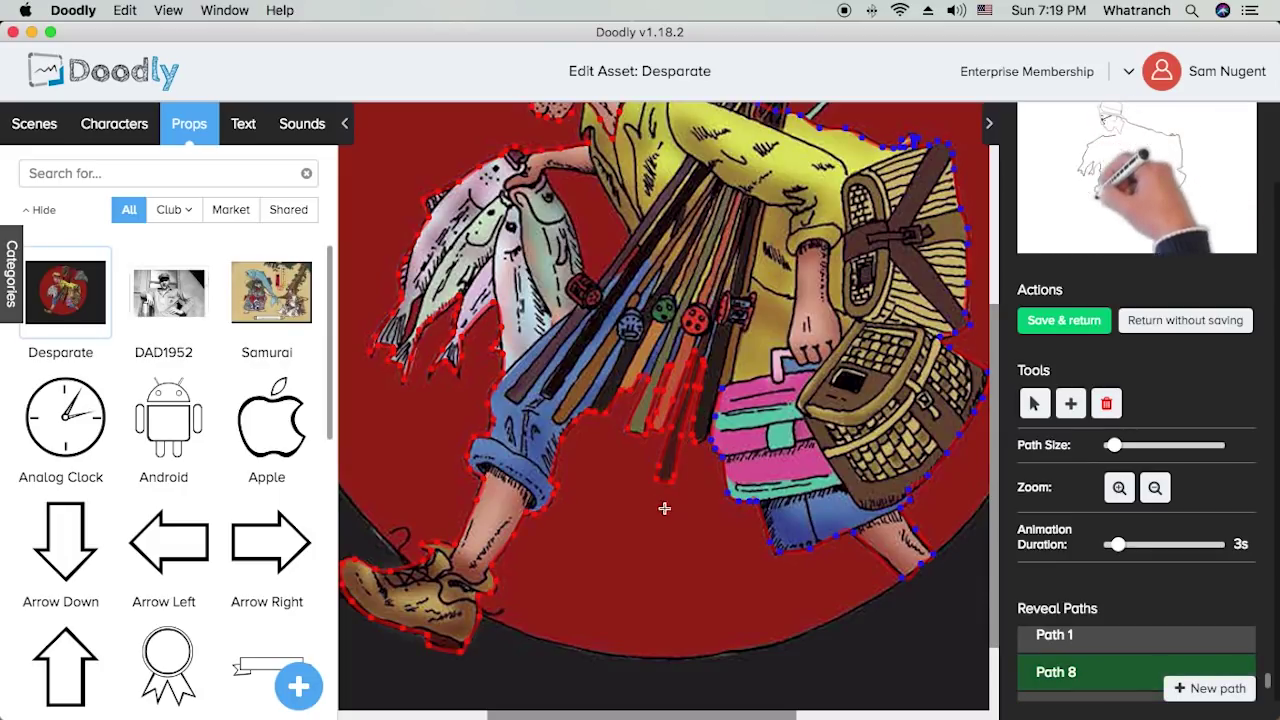
- Add another reveal path, inspect the outline covered by Path 9 and make Path 10 active
{"action": "left_click", "coordinate": [1197, 690]}
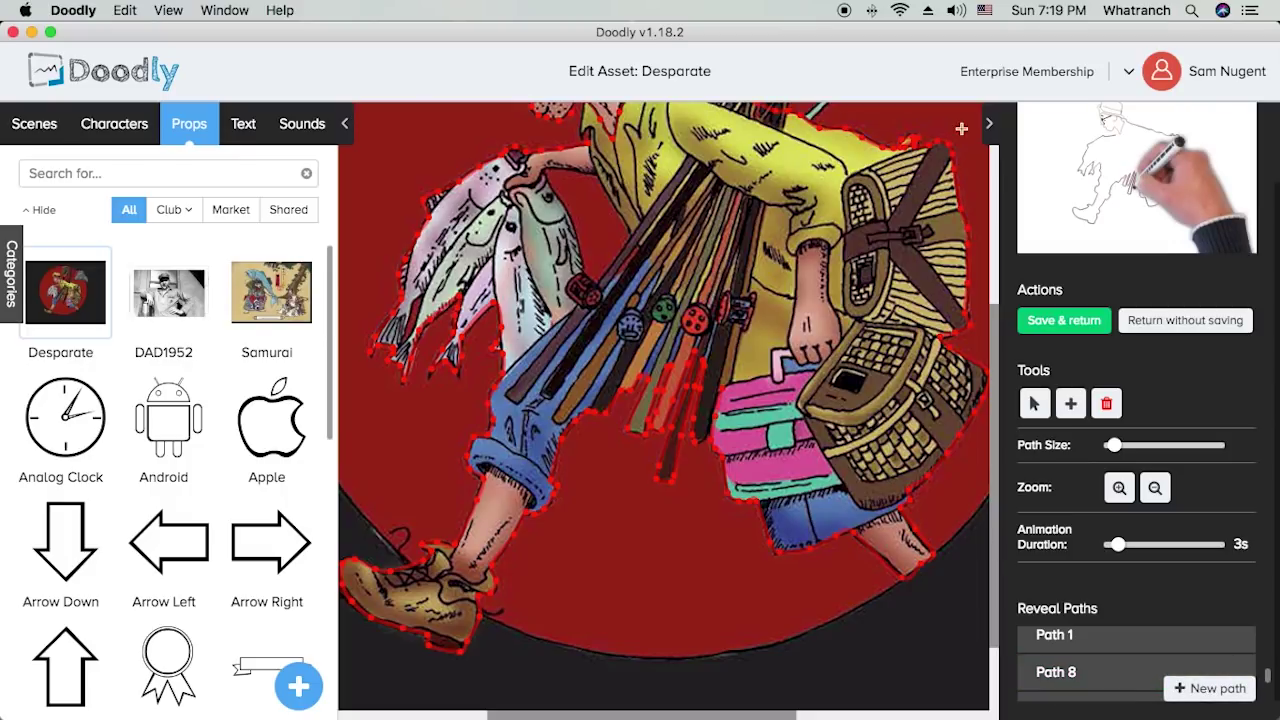
{"action": "scroll", "coordinate": [1140, 170], "scroll_direction": "up", "scroll_amount": 1}
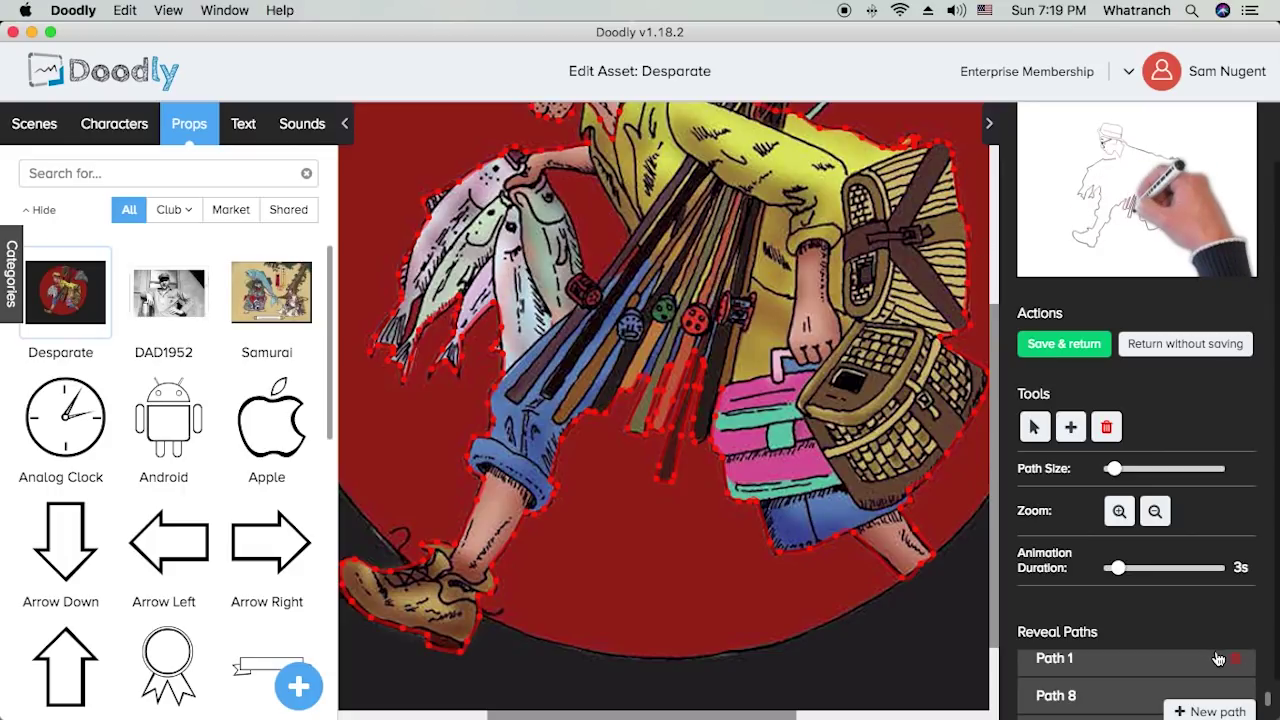
{"action": "left_click", "coordinate": [1210, 711]}
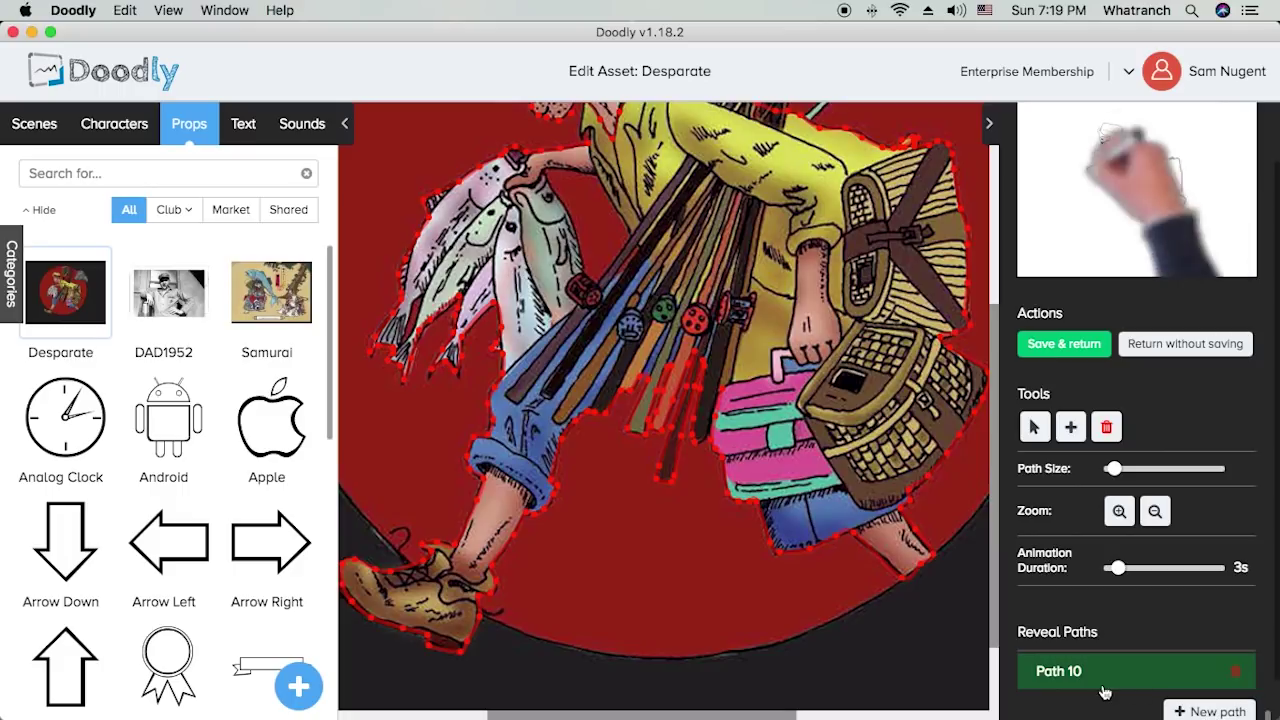
{"action": "scroll", "coordinate": [1101, 673], "scroll_direction": "up", "scroll_amount": 2}
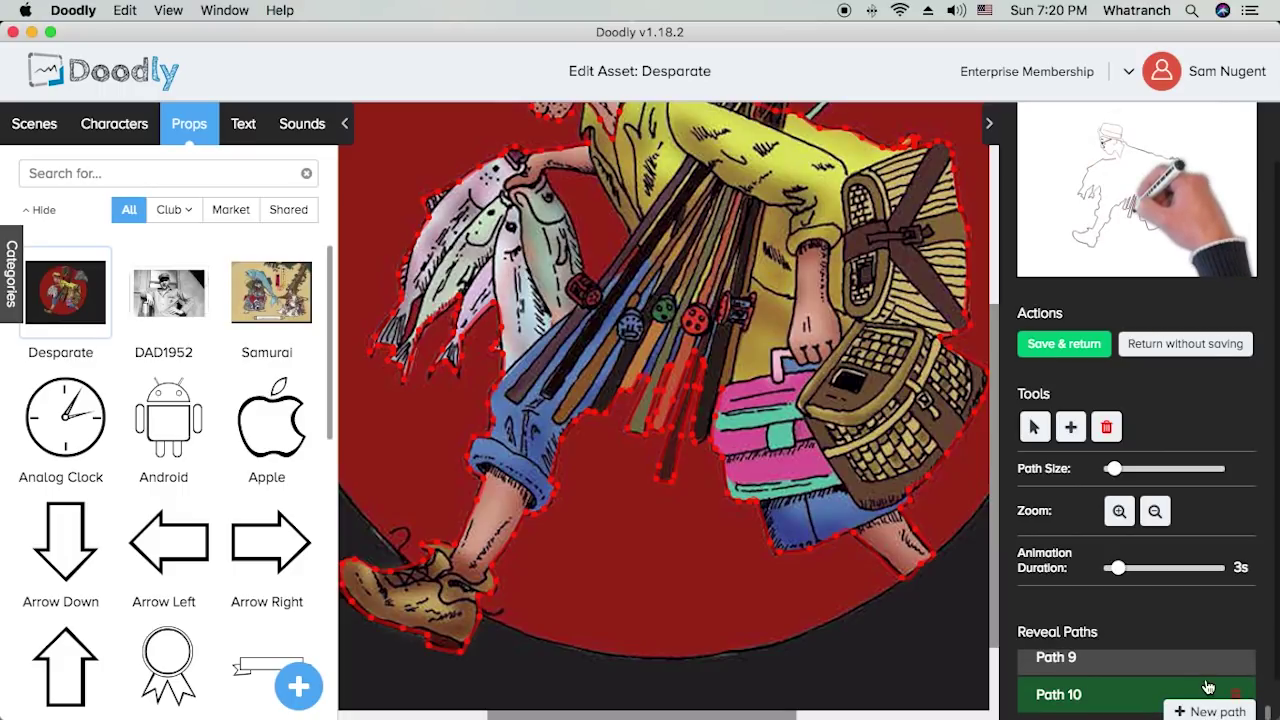
{"action": "left_click", "coordinate": [1105, 667]}
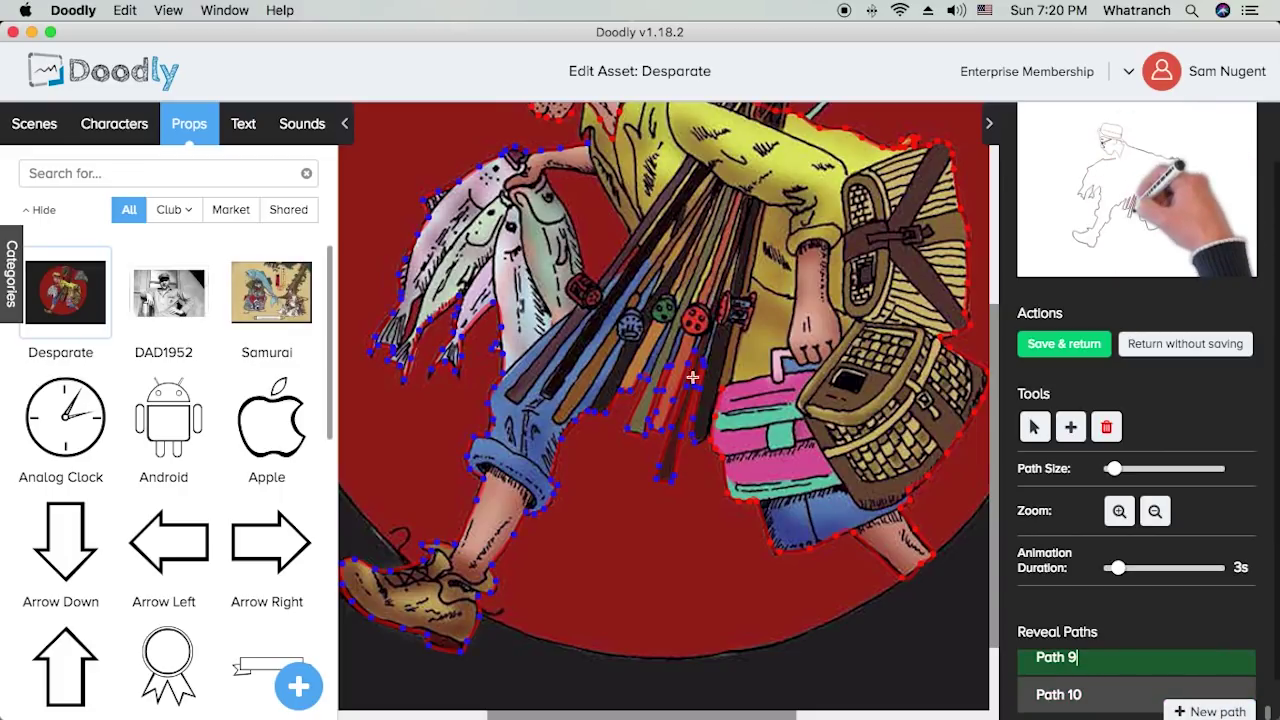
{"action": "left_click", "coordinate": [1105, 696]}
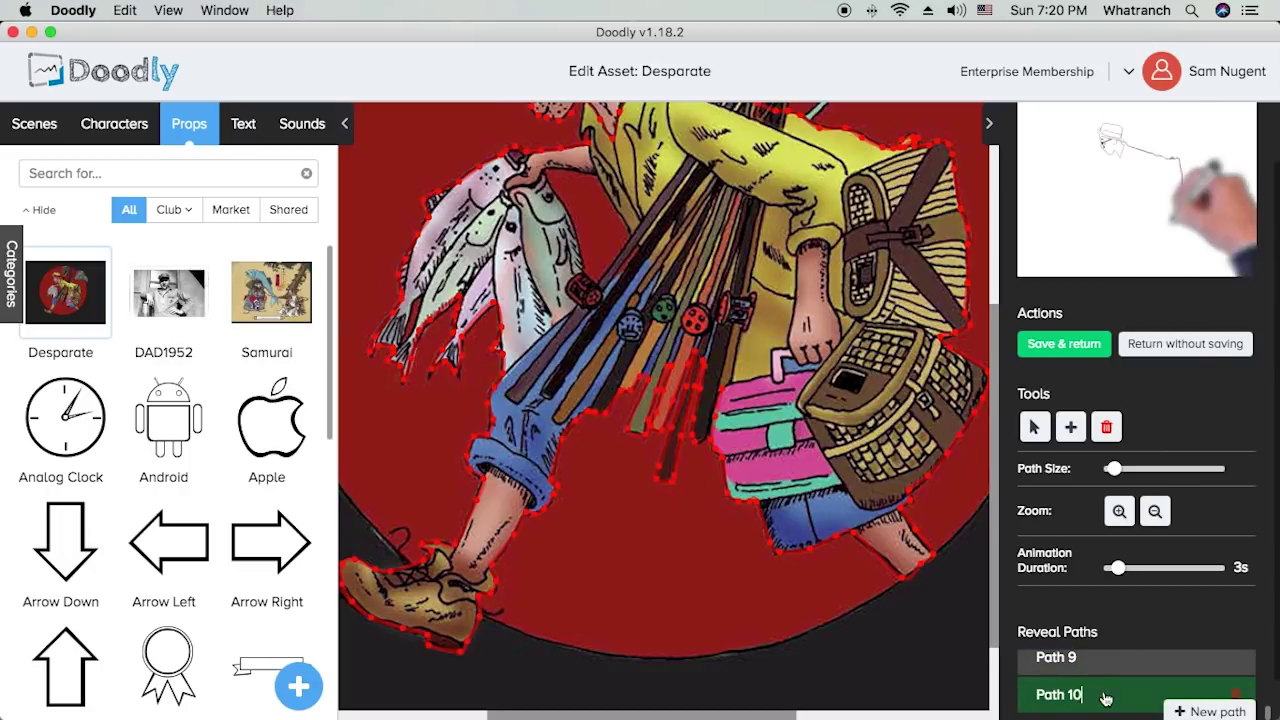
- Trace the inner gap between the shirt front, the forearm, the fish and the rods with Path 10
{"action": "scroll", "coordinate": [726, 276], "scroll_direction": "up", "scroll_amount": 4}
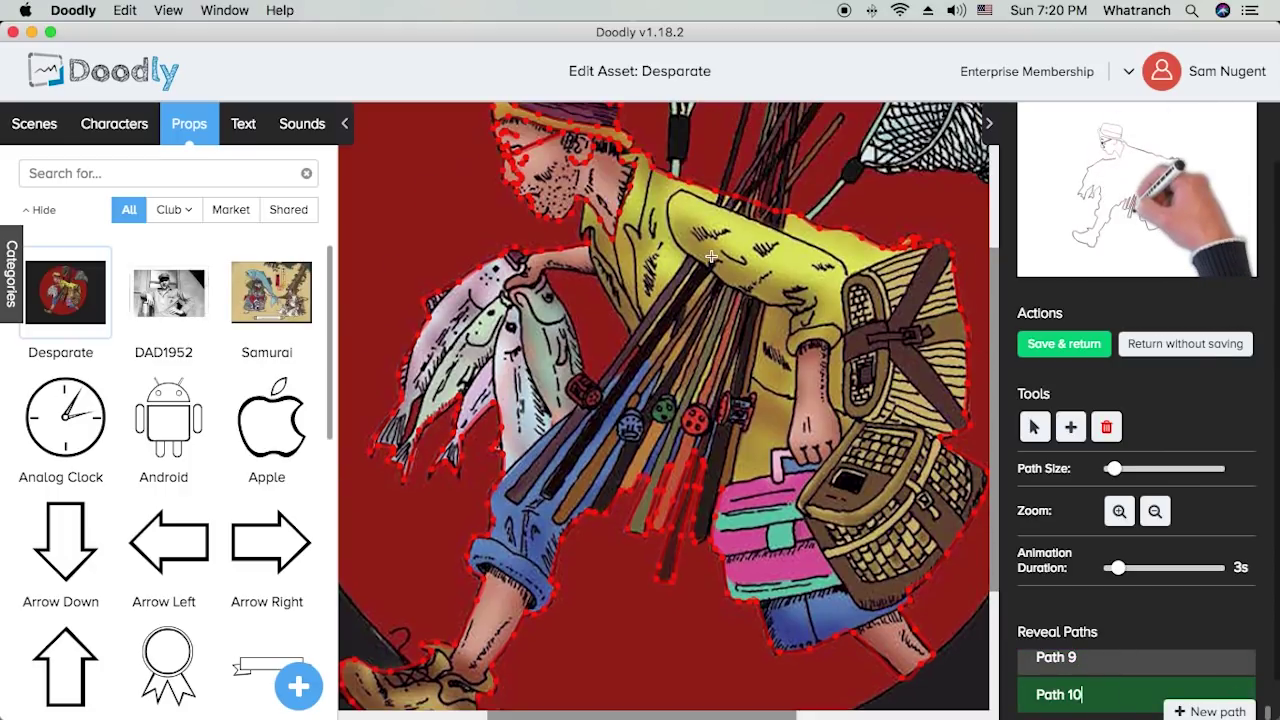
{"action": "scroll", "coordinate": [724, 275], "scroll_direction": "down", "scroll_amount": 3}
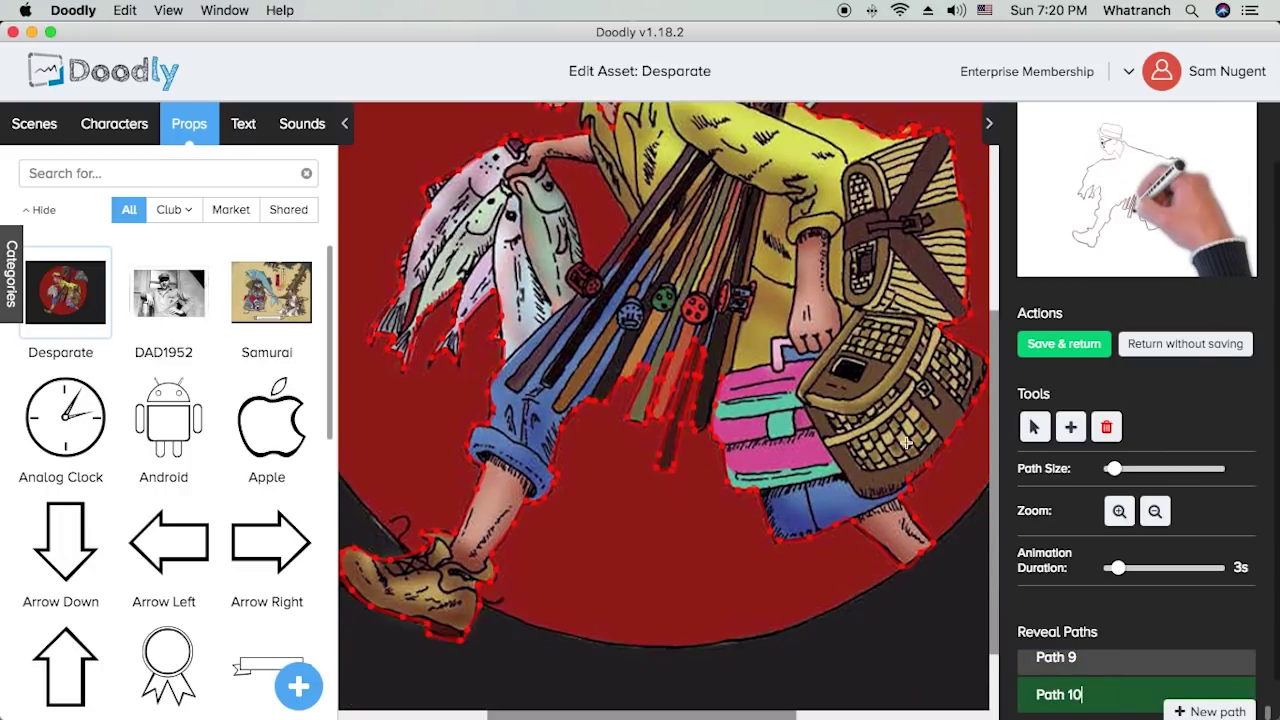
{"action": "left_click", "coordinate": [631, 222]}
{"action": "left_click", "coordinate": [606, 185]}
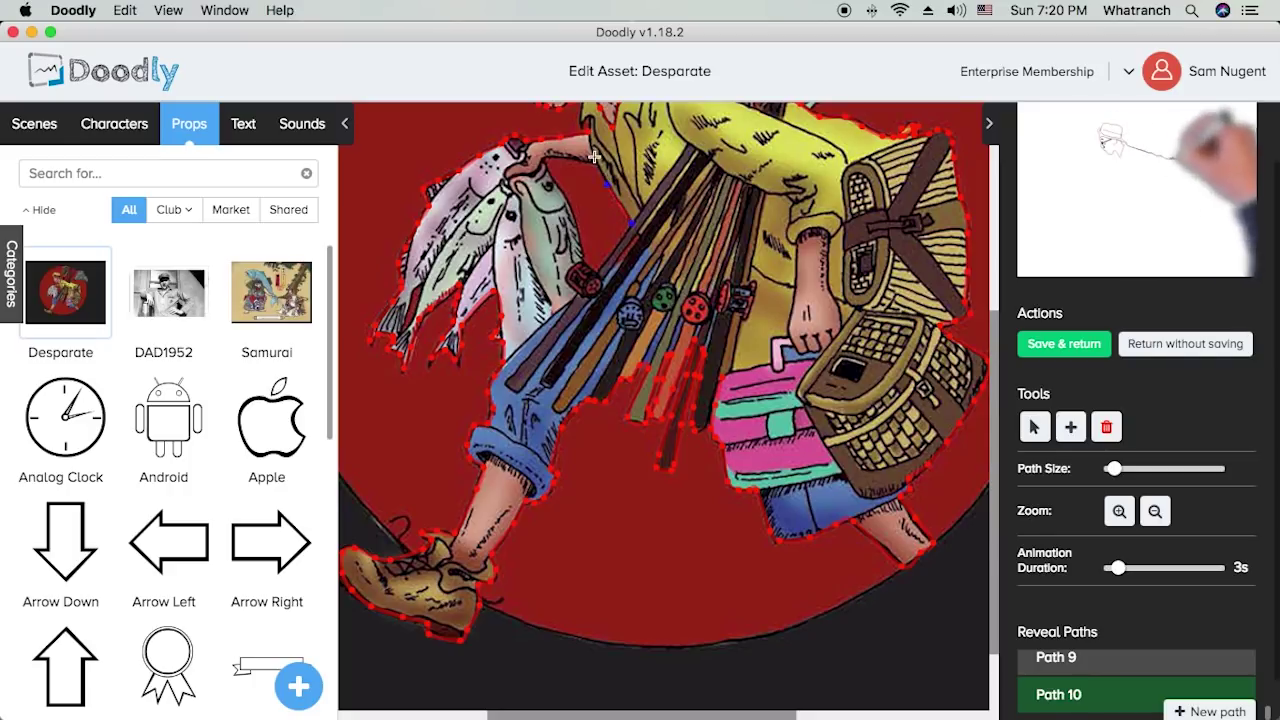
{"action": "left_click", "coordinate": [595, 161]}
{"action": "left_click", "coordinate": [567, 158]}
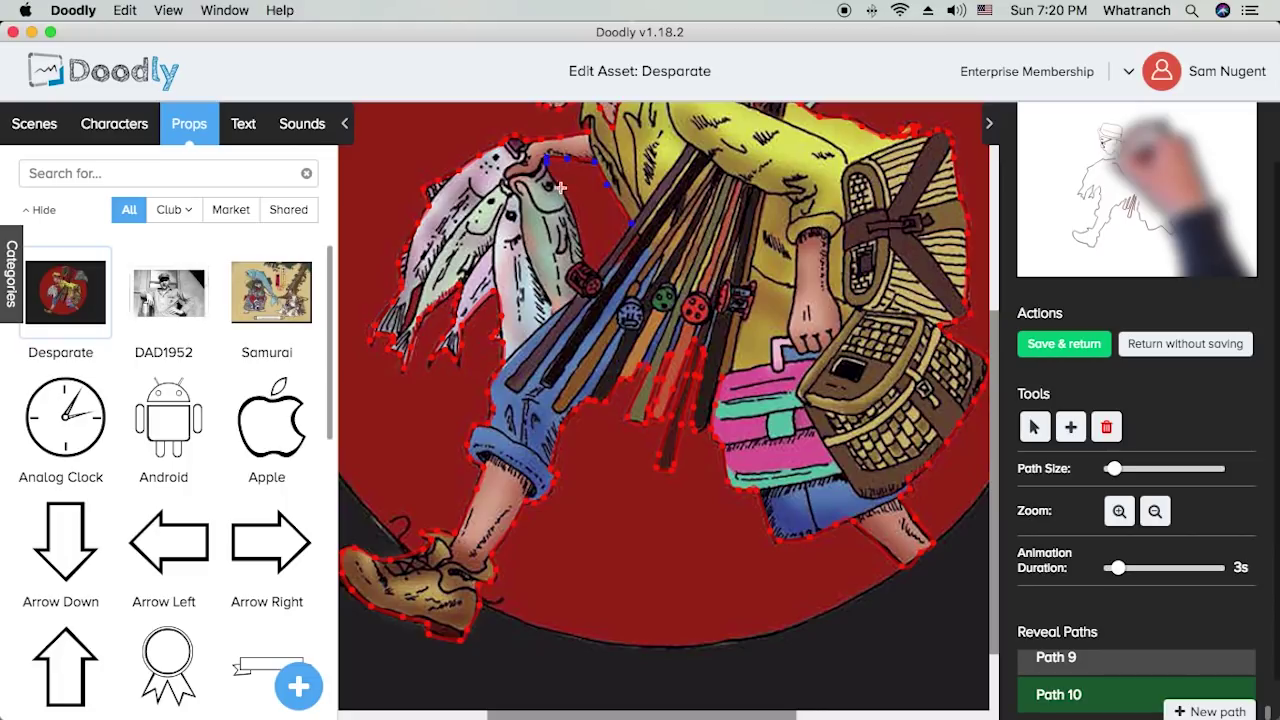
{"action": "left_click", "coordinate": [577, 235]}
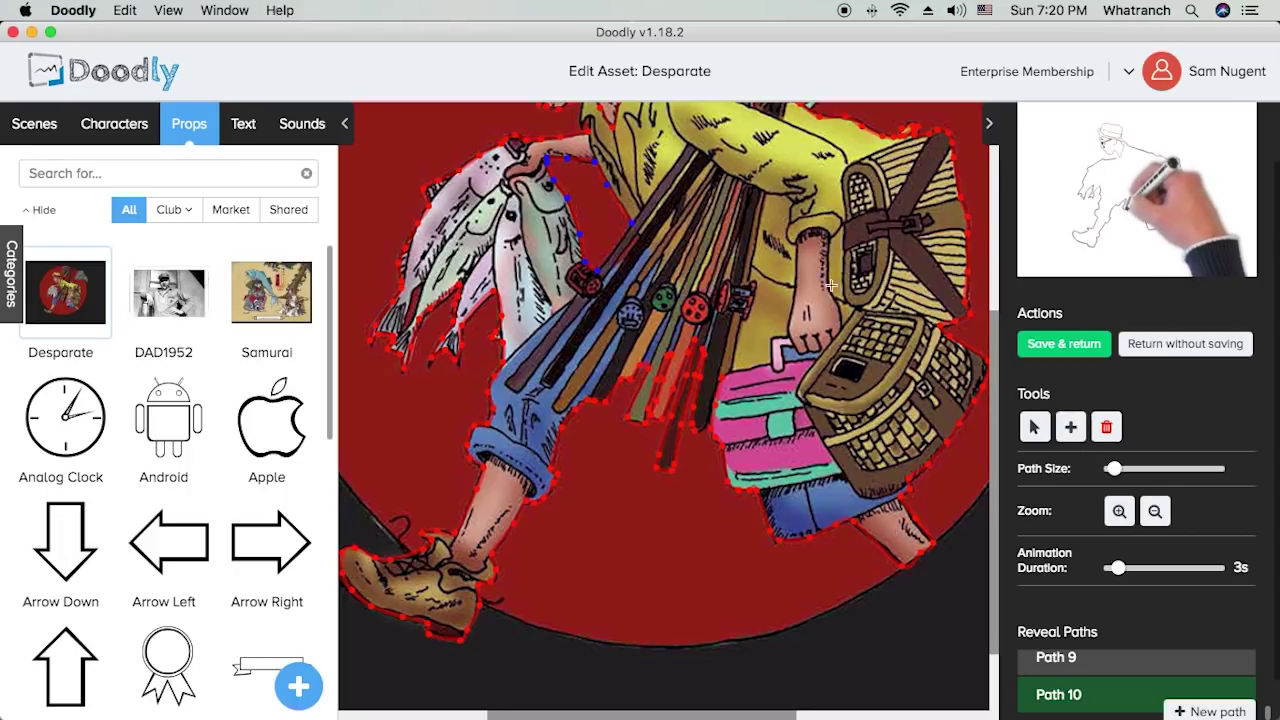
- Finish the inner gap outline with Path 10 and trace the fin and head details of the hanging fish on new reveal paths
{"action": "left_click", "coordinate": [626, 228]}
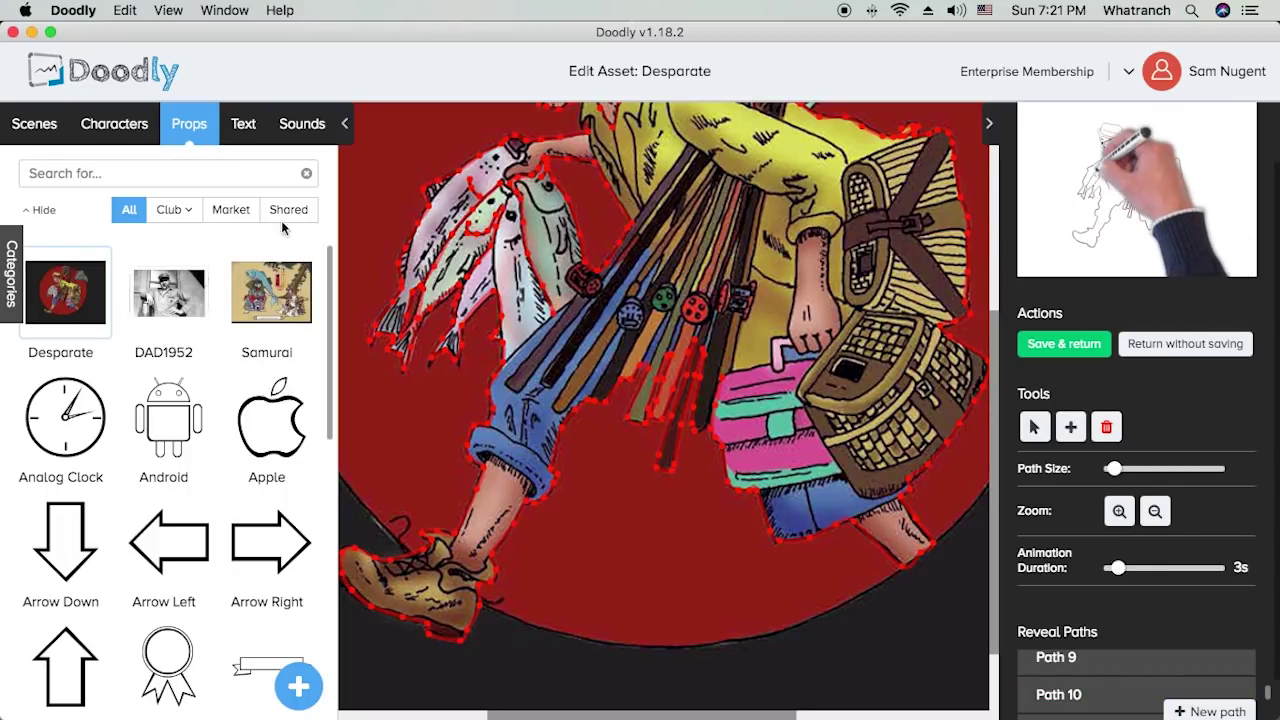
{"action": "left_click", "coordinate": [455, 175]}
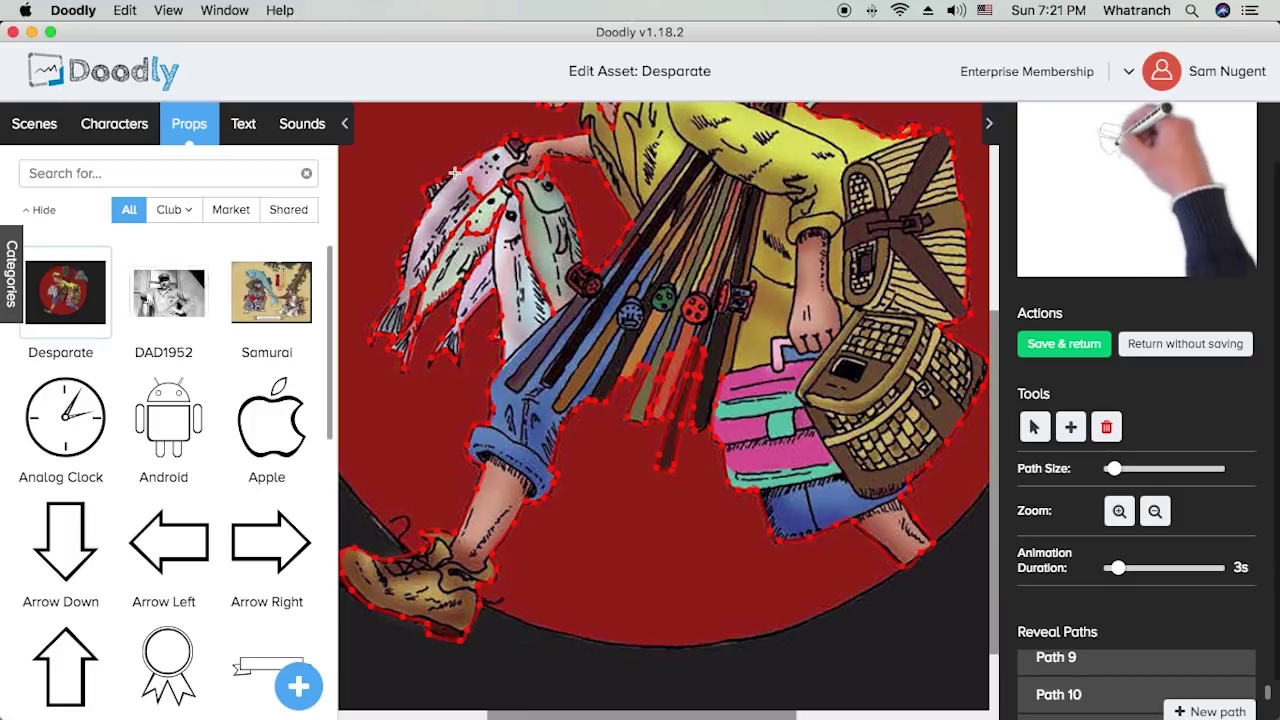
{"action": "left_click", "coordinate": [433, 197]}
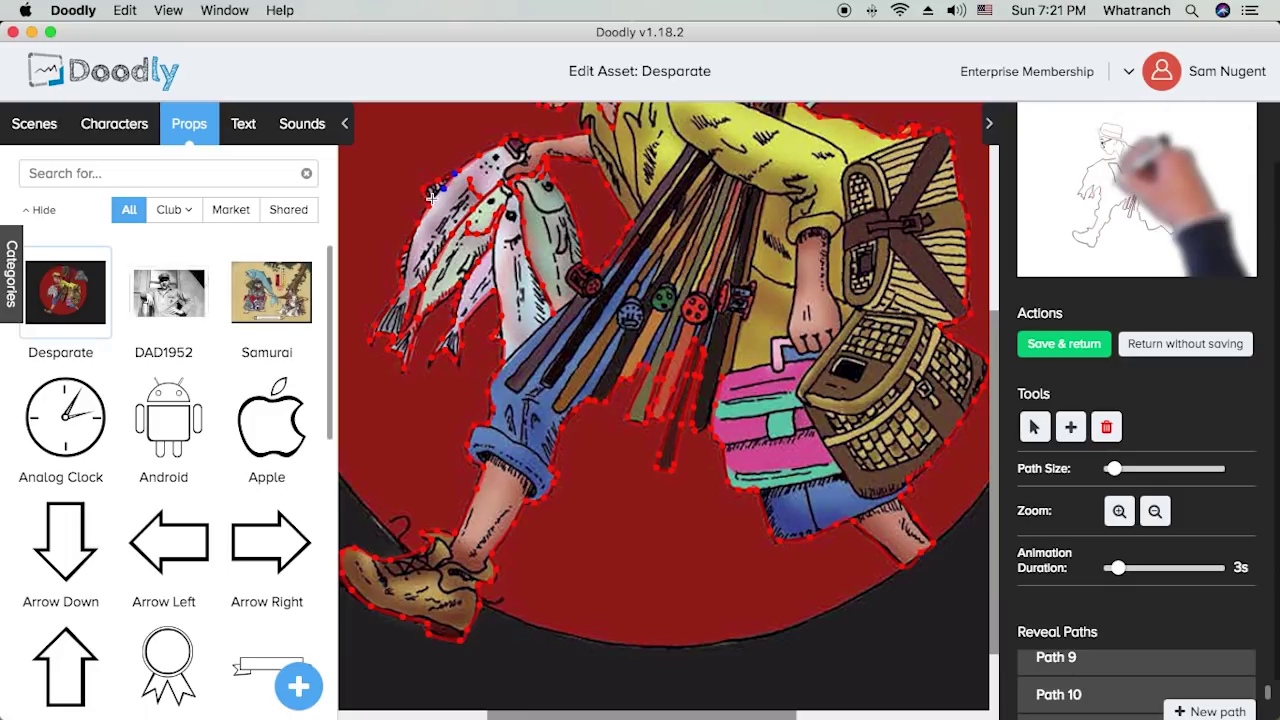
{"action": "left_click", "coordinate": [1222, 710]}
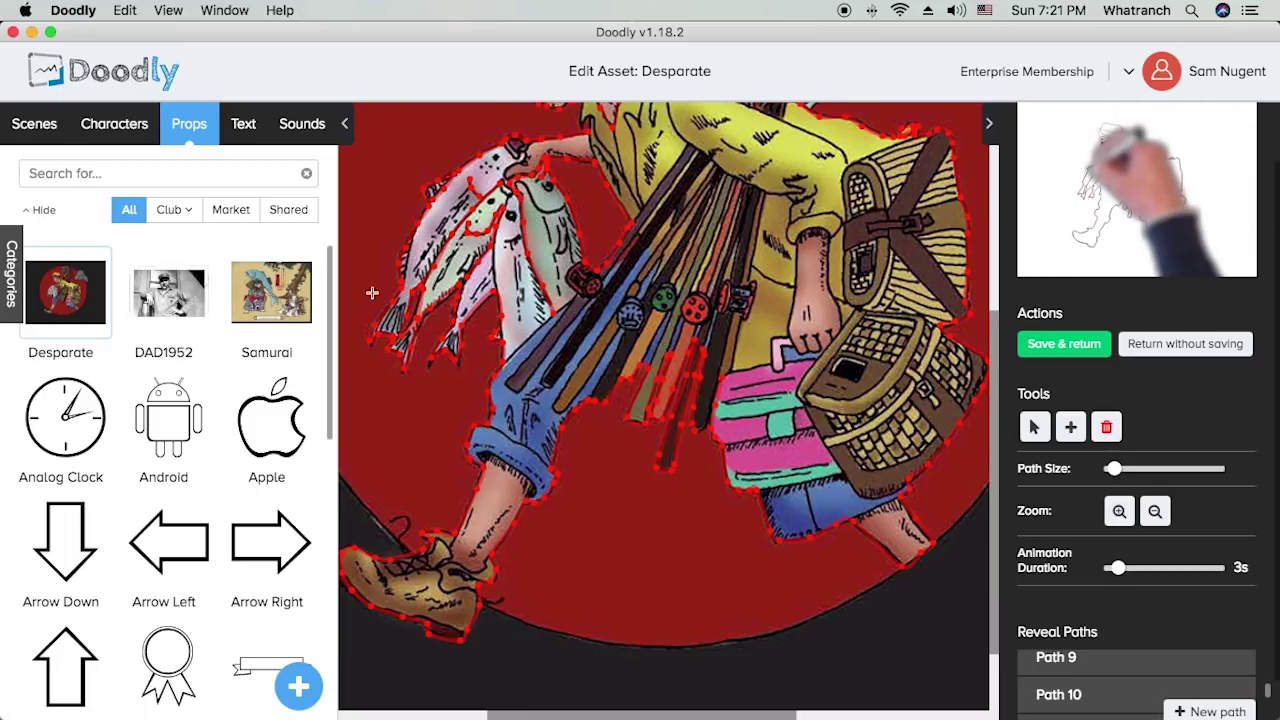
{"action": "left_click", "coordinate": [519, 185]}
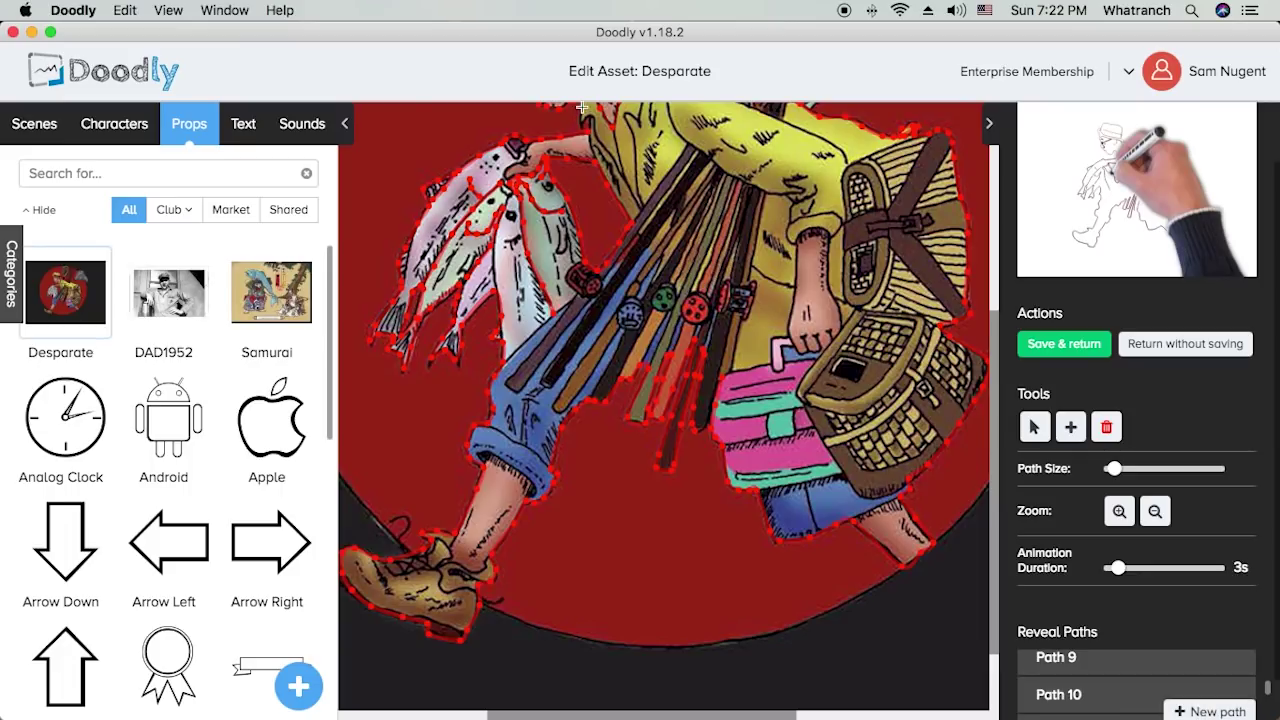
- Trace the folds along the open front of the yellow shirt and add another reveal path
{"action": "scroll", "coordinate": [587, 158], "scroll_direction": "up", "scroll_amount": 3}
{"action": "mouse_move", "coordinate": [585, 240]}
{"action": "left_mouse_down"}
{"action": "mouse_move", "coordinate": [580, 265]}
{"action": "mouse_move", "coordinate": [616, 290]}
{"action": "mouse_move", "coordinate": [624, 315]}
{"action": "left_mouse_up"}
{"action": "left_click", "coordinate": [1208, 702]}
{"action": "scroll", "coordinate": [768, 333], "scroll_direction": "up", "scroll_amount": 3}
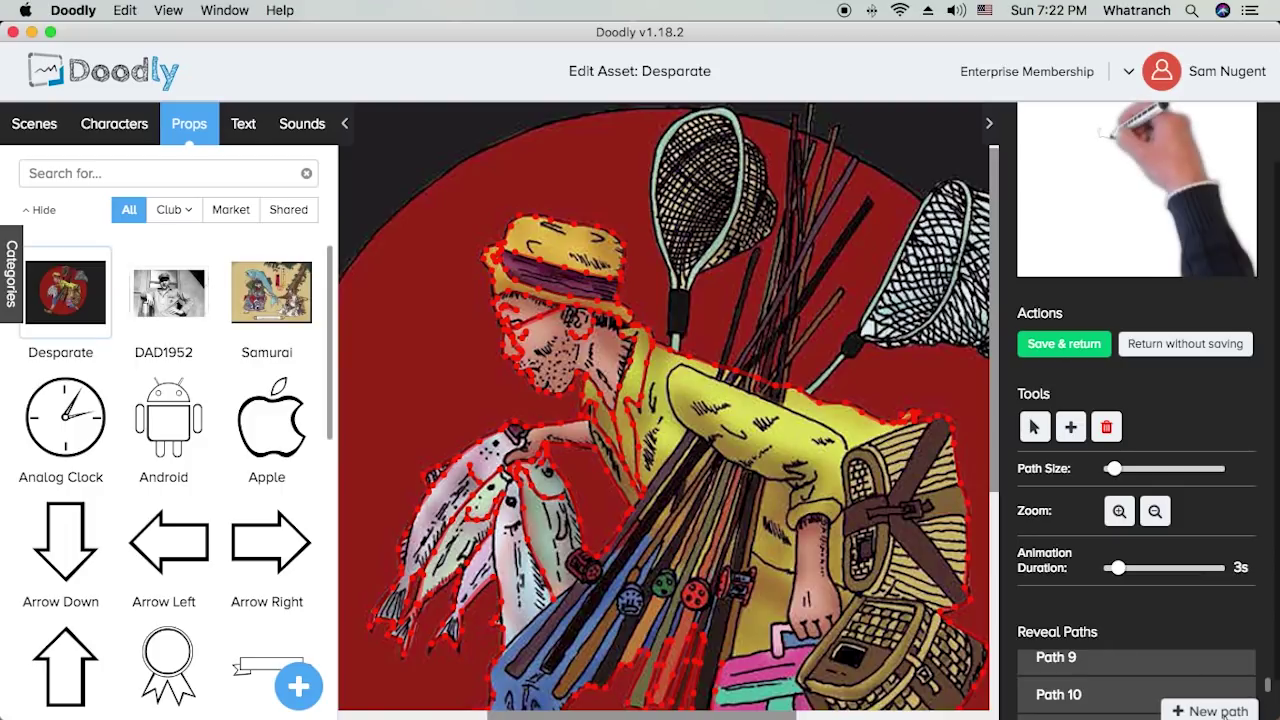
- Trace the thin rod beside the upright net with a slightly larger path size, and the long dark rod crossing the bundle
{"action": "left_click", "coordinate": [756, 251]}
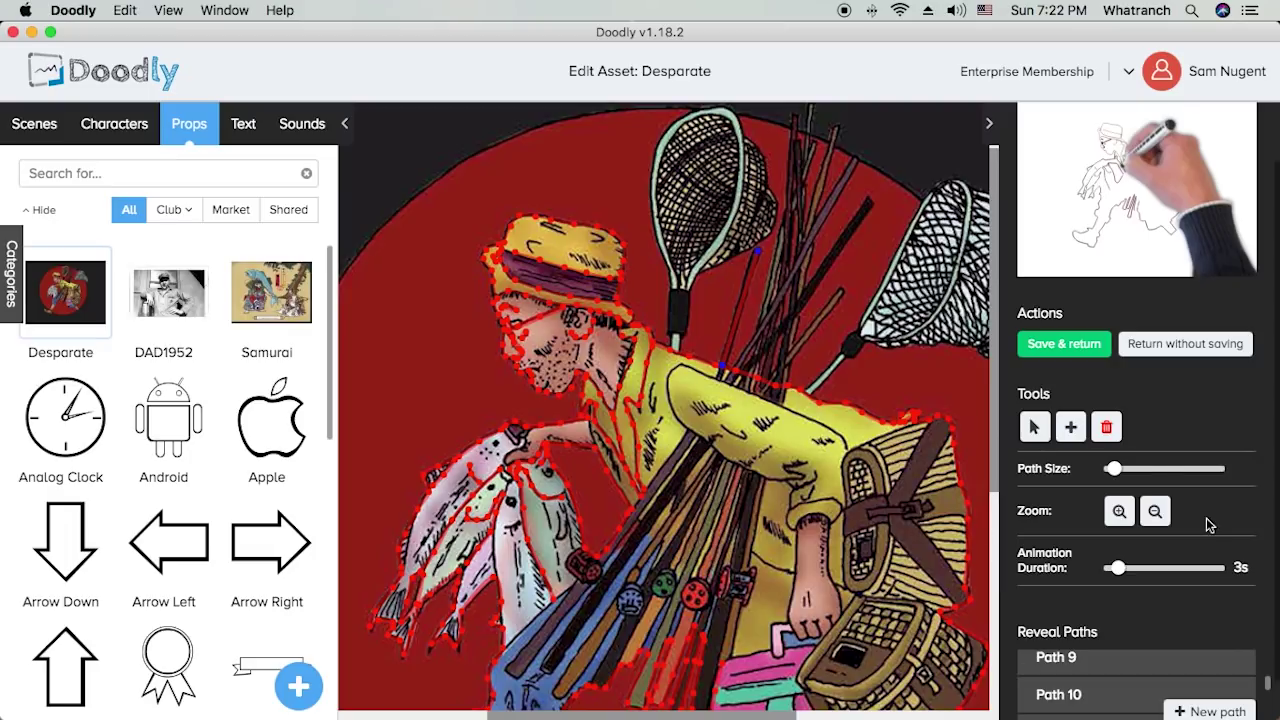
{"action": "left_click_drag", "start_coordinate": [1114, 470], "coordinate": [1122, 475]}
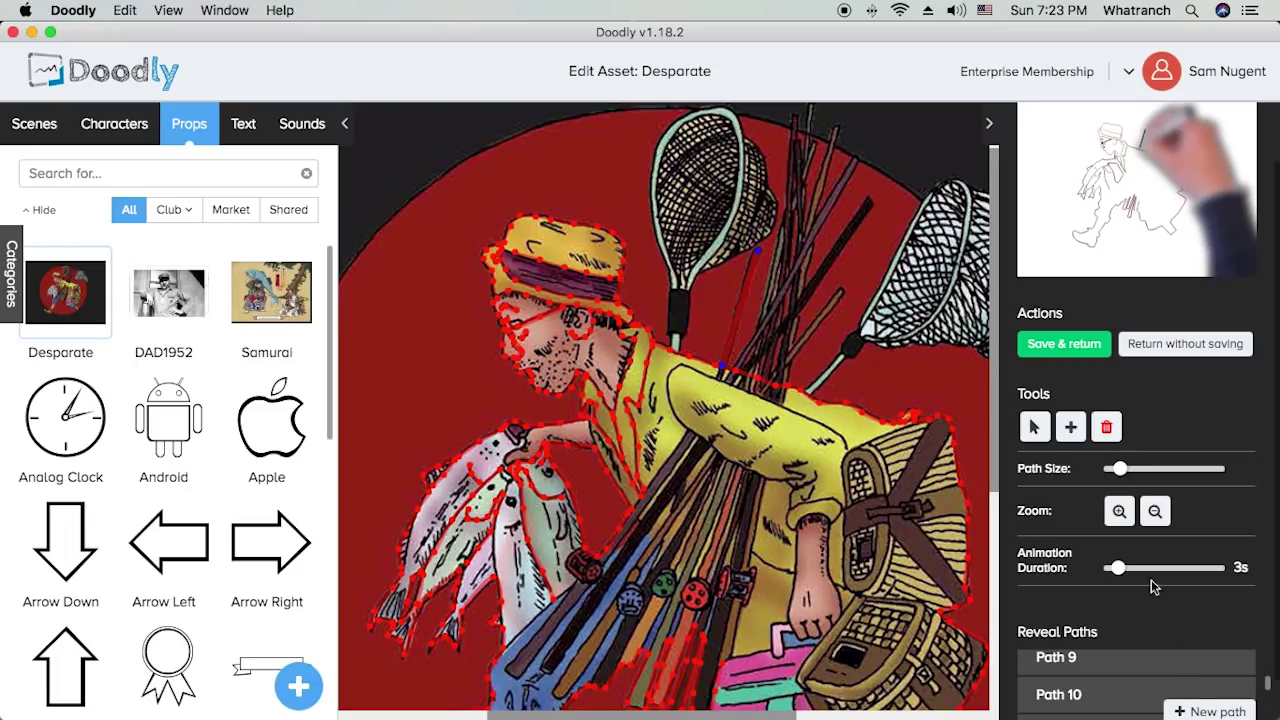
{"action": "left_click", "coordinate": [869, 201]}
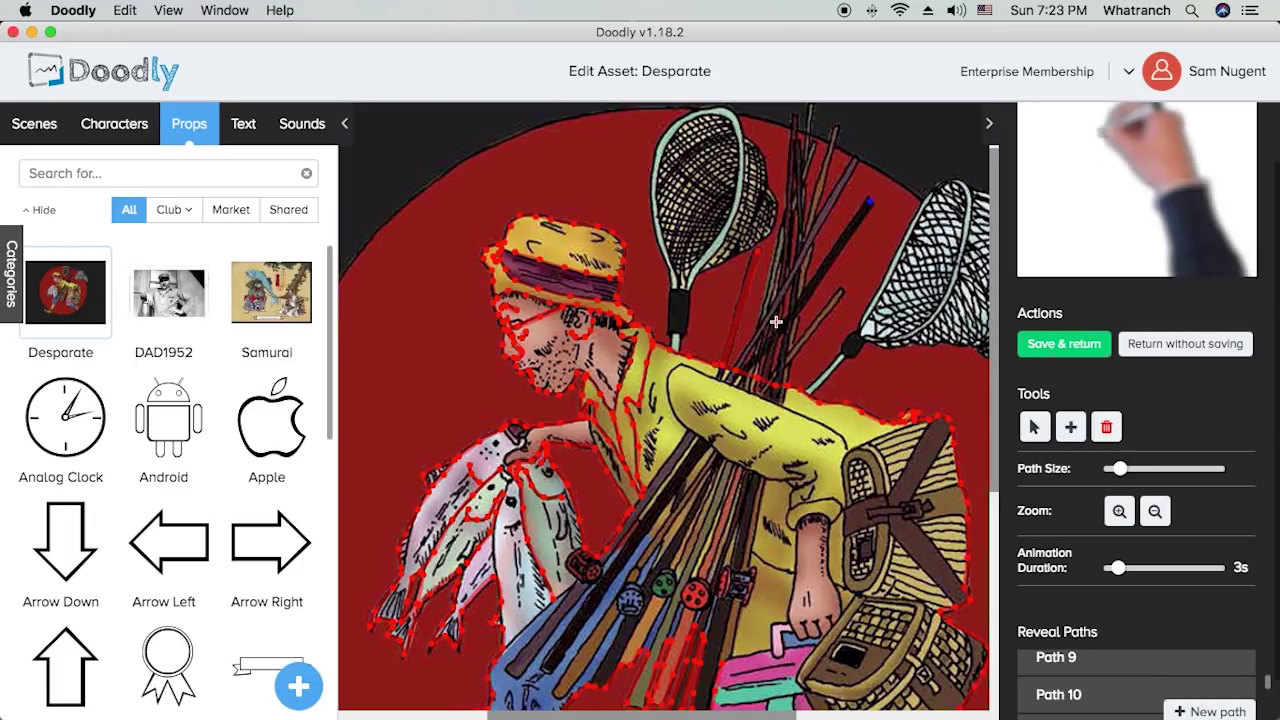
{"action": "left_click", "coordinate": [744, 369]}
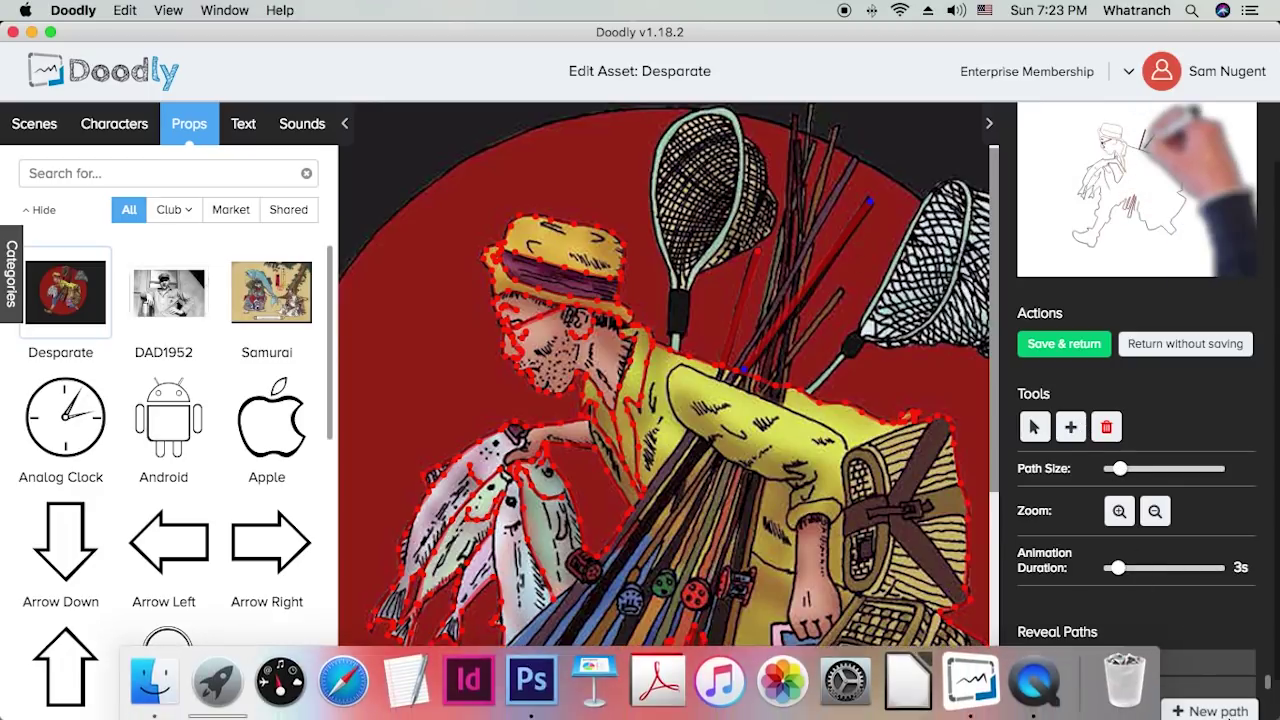
- Trace further slanted rods of the bundle down to the shoulder, each with its own reveal path
{"action": "left_click", "coordinate": [854, 160]}
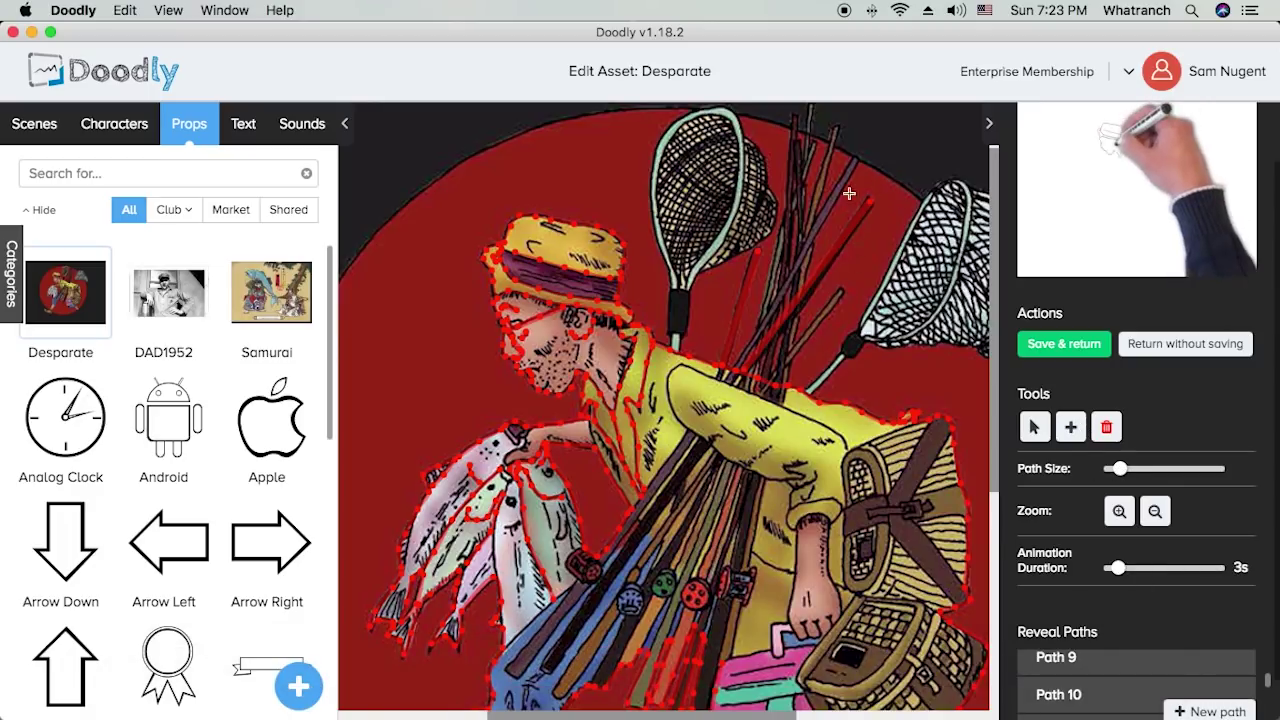
{"action": "left_click", "coordinate": [737, 369]}
{"action": "left_click", "coordinate": [1224, 710]}
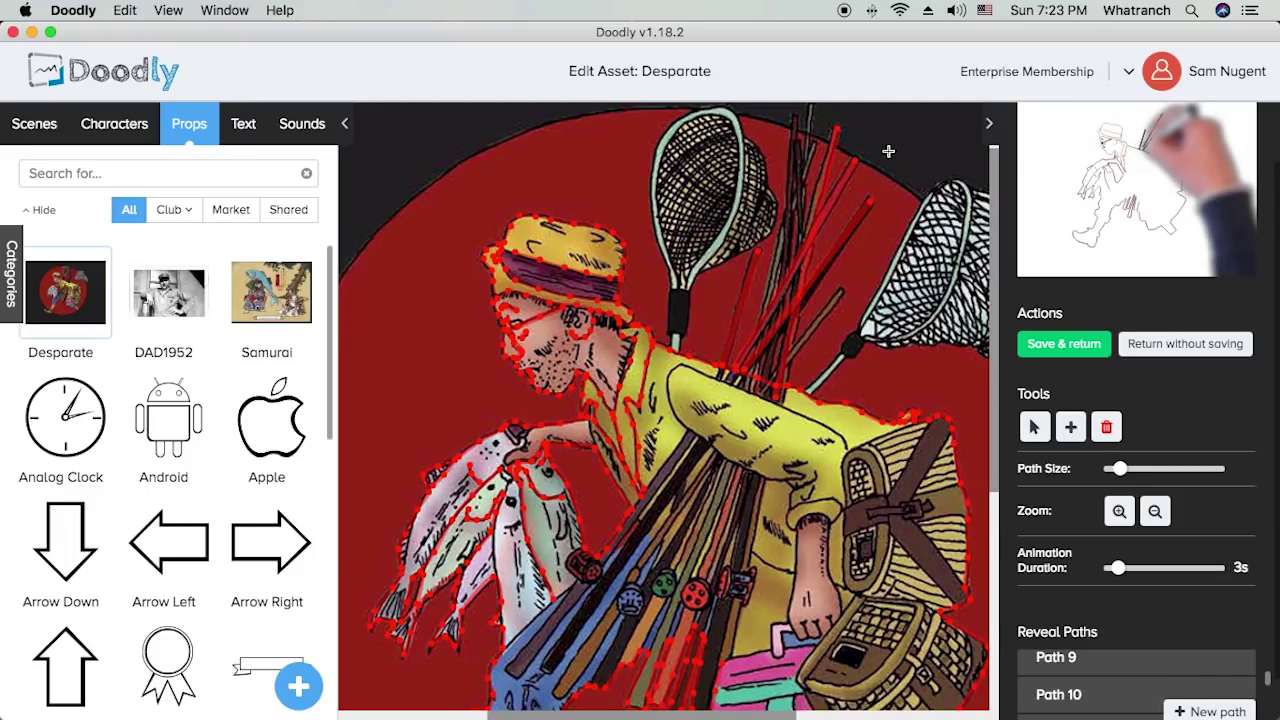
{"action": "left_click", "coordinate": [813, 143]}
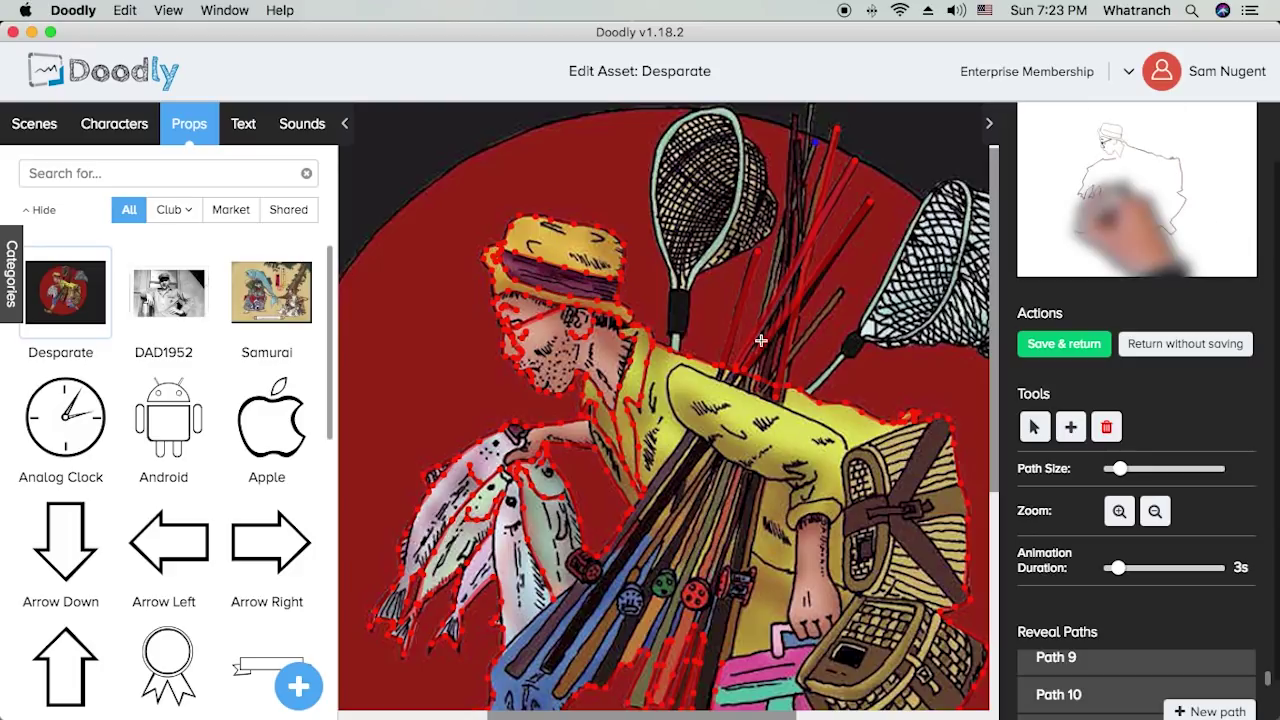
{"action": "left_click", "coordinate": [741, 382]}
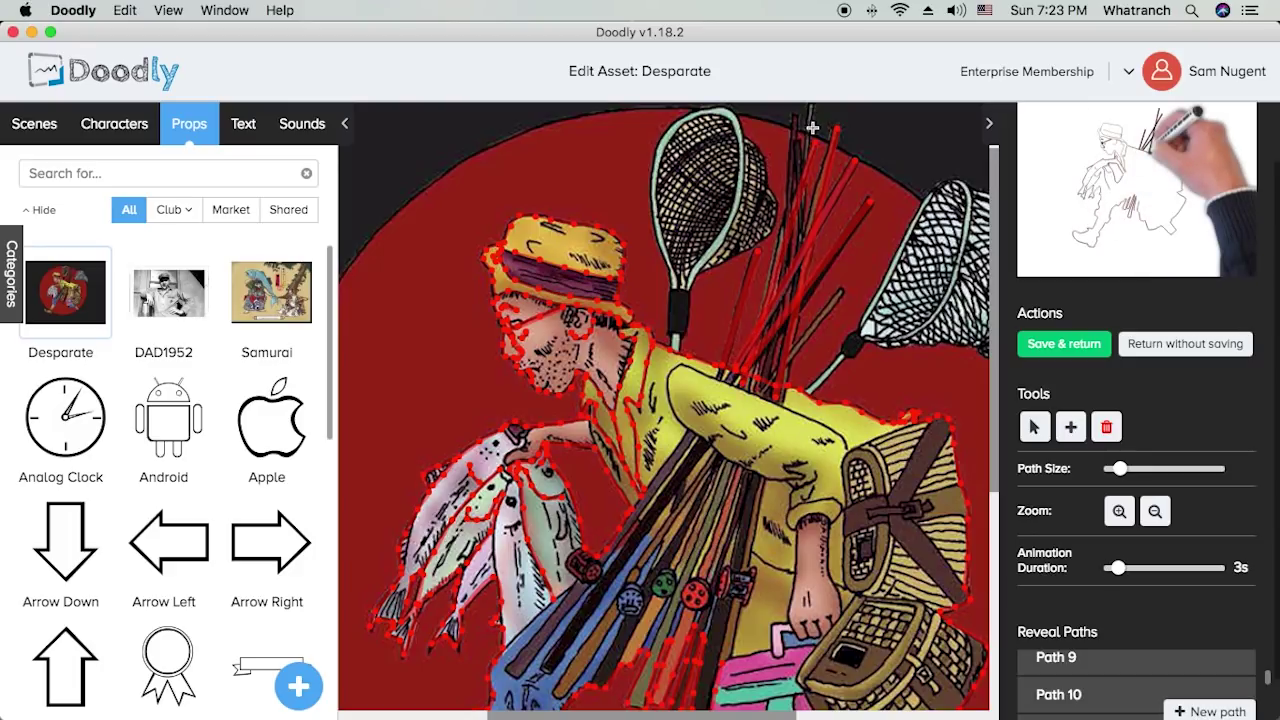
- Trace the two tallest upright rods from their tips down to the man's shoulder on separate reveal paths
{"action": "left_click", "coordinate": [797, 115]}
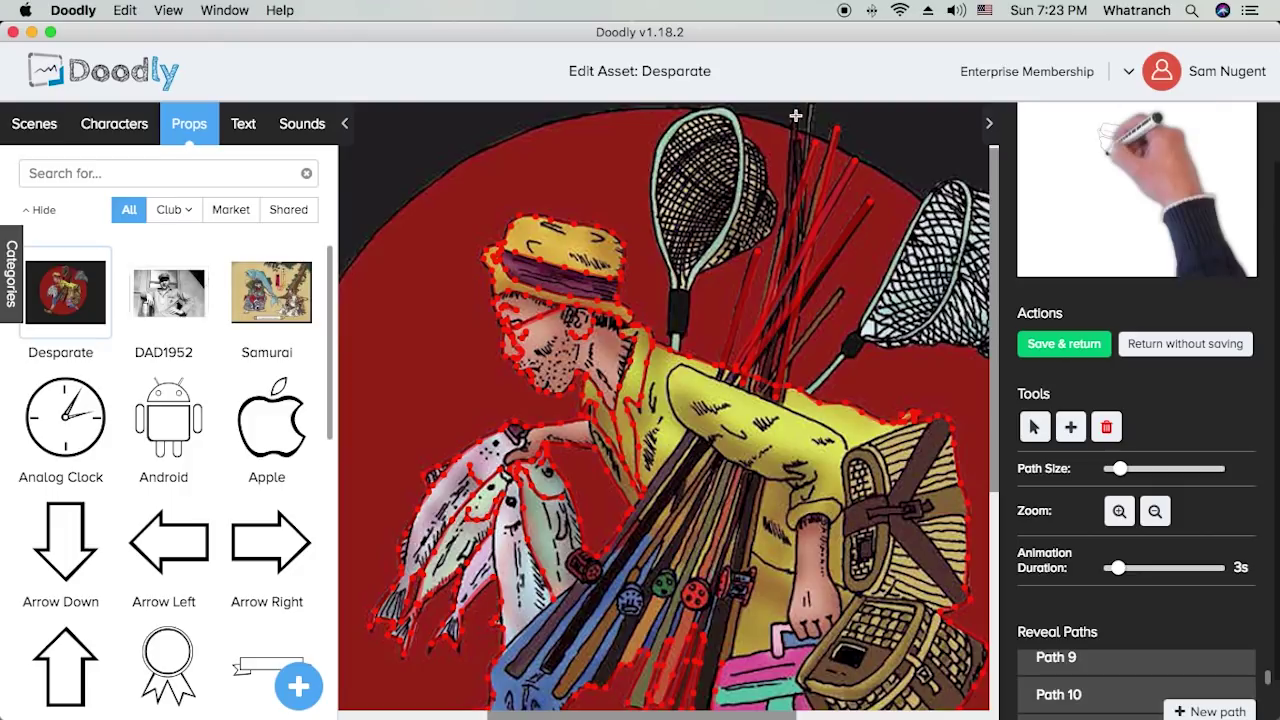
{"action": "left_click", "coordinate": [763, 391]}
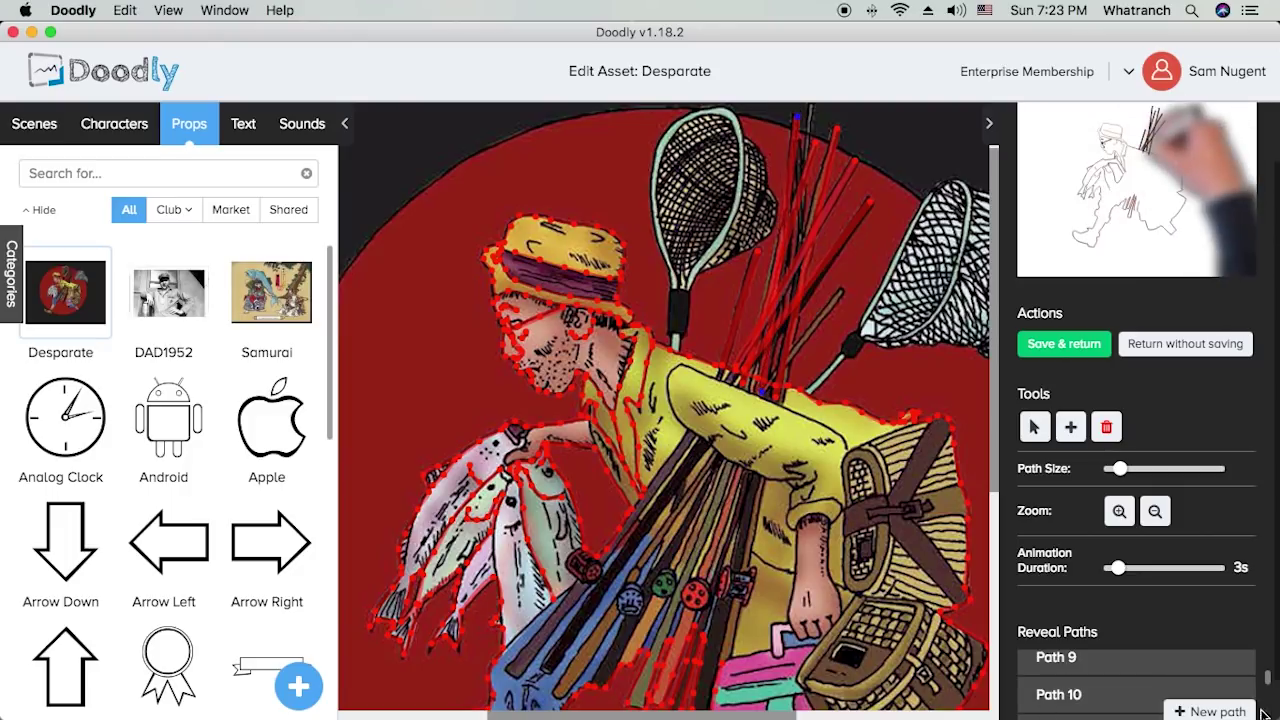
{"action": "scroll", "coordinate": [810, 156], "scroll_direction": "up", "scroll_amount": 2}
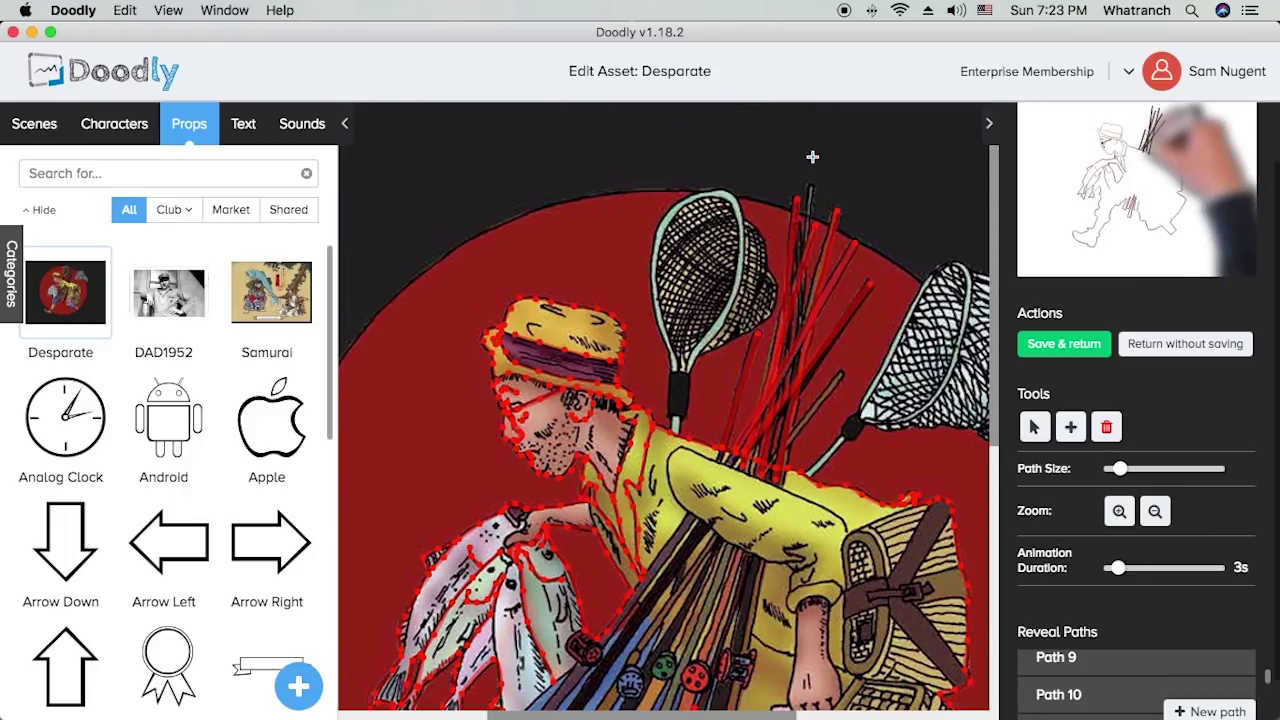
{"action": "left_click", "coordinate": [811, 187]}
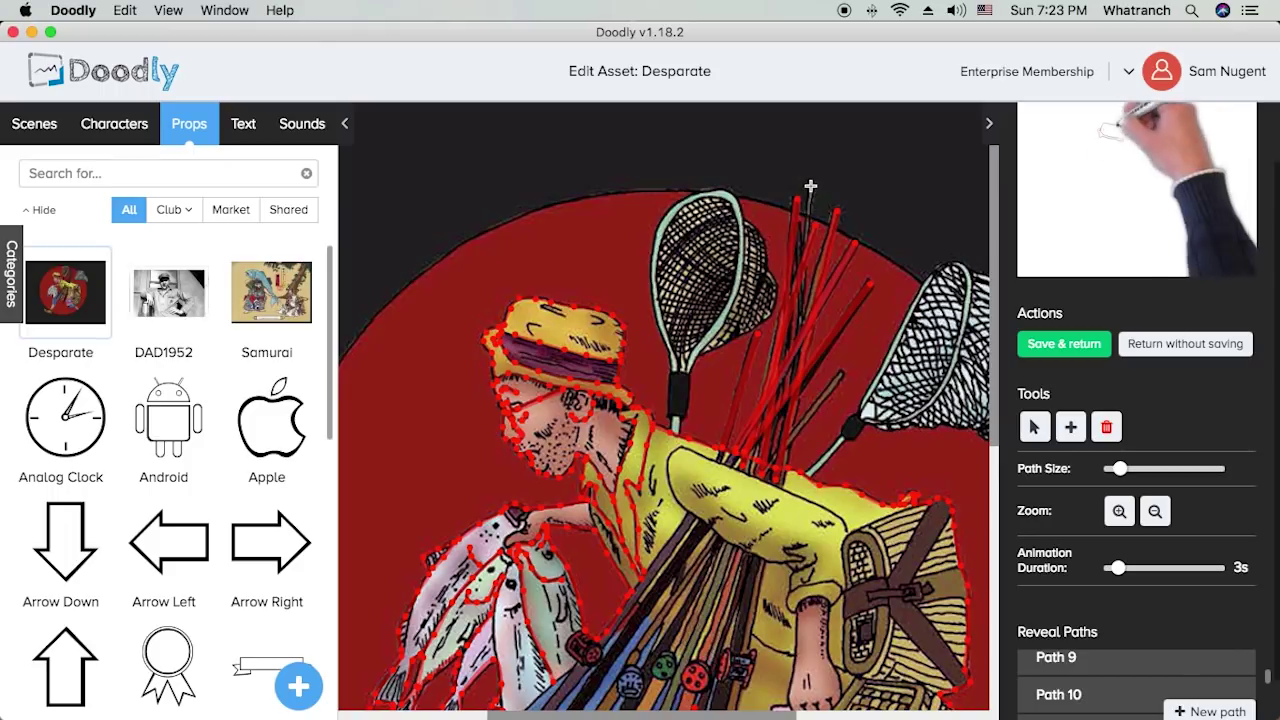
{"action": "left_click", "coordinate": [766, 457]}
- Trace the short rods nearest the side net on new paths, moving the misplaced end point onto the shoulder line
{"action": "mouse_move", "coordinate": [1236, 675]}
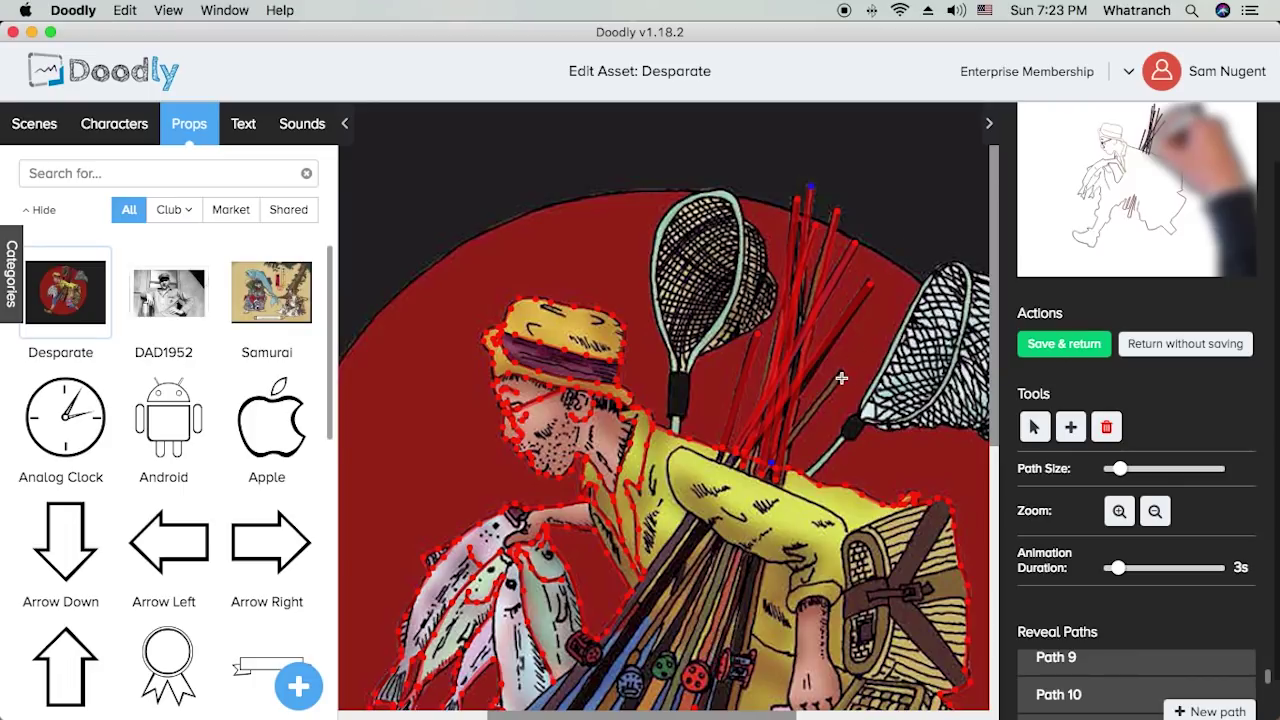
{"action": "left_click_drag", "start_coordinate": [841, 374], "coordinate": [793, 427]}
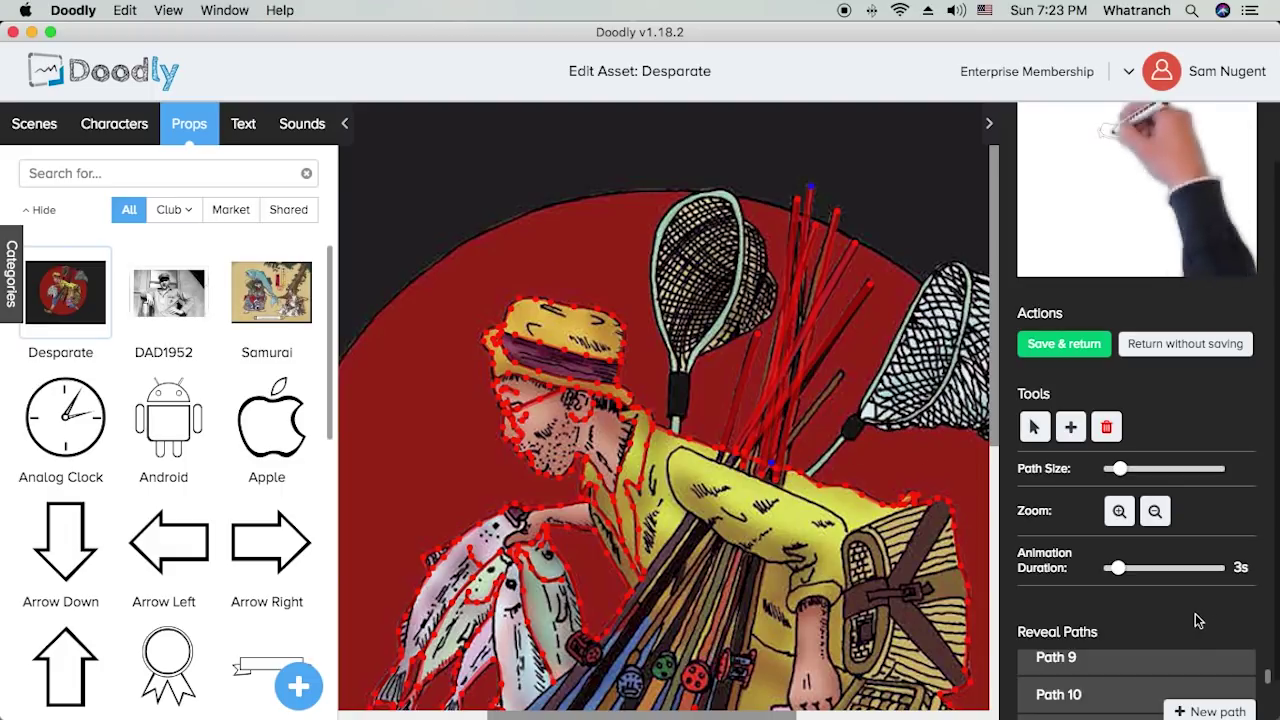
{"action": "left_click", "coordinate": [1210, 711]}
{"action": "left_click", "coordinate": [843, 376]}
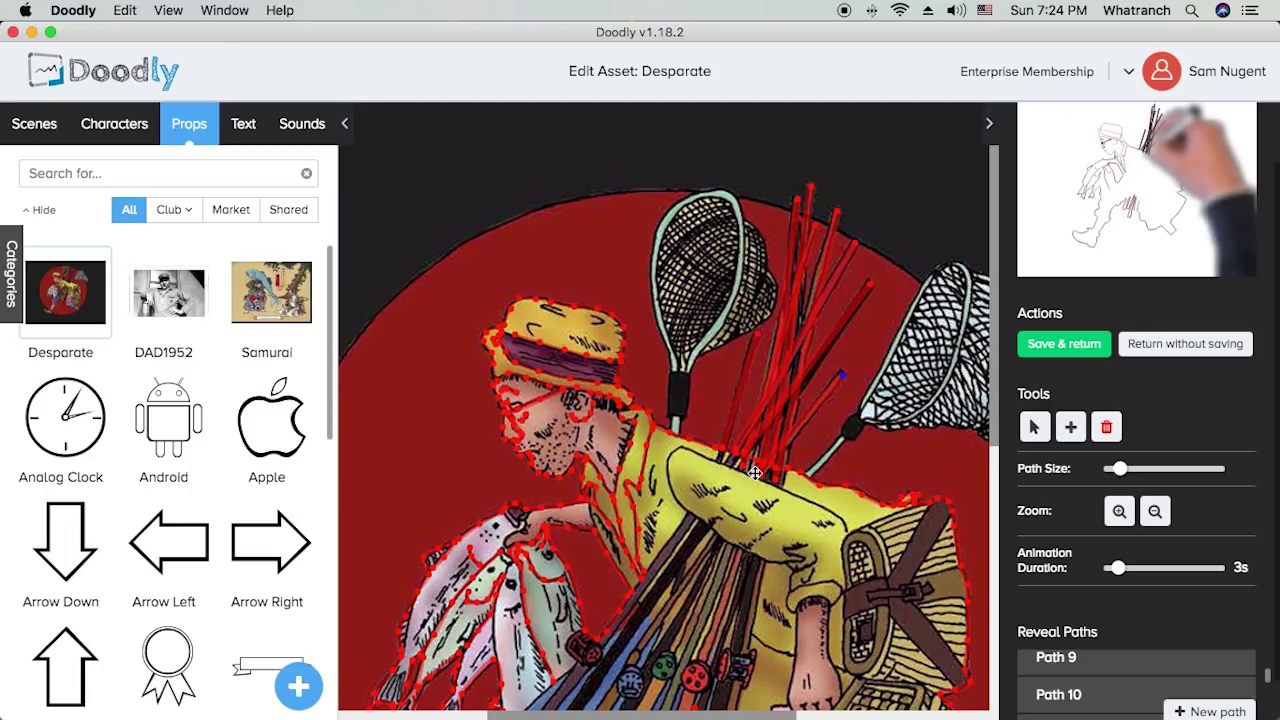
{"action": "left_click", "coordinate": [863, 457]}
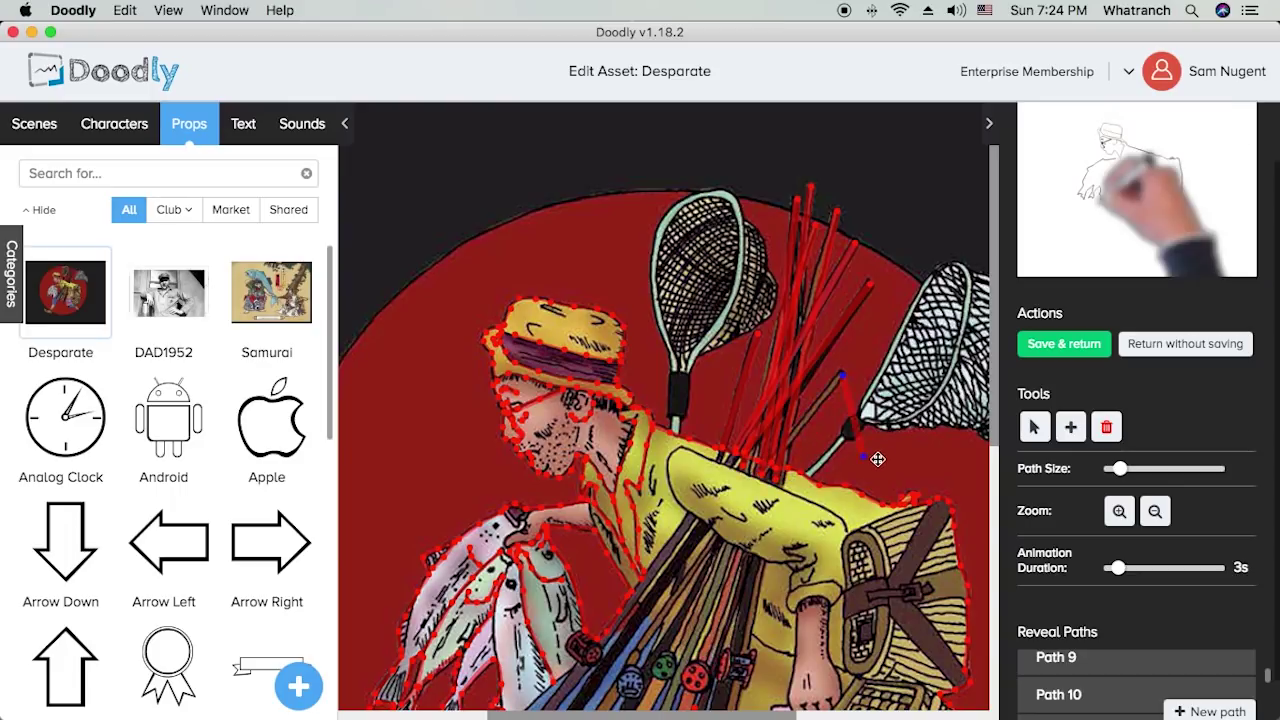
{"action": "left_click_drag", "start_coordinate": [871, 463], "coordinate": [792, 463]}
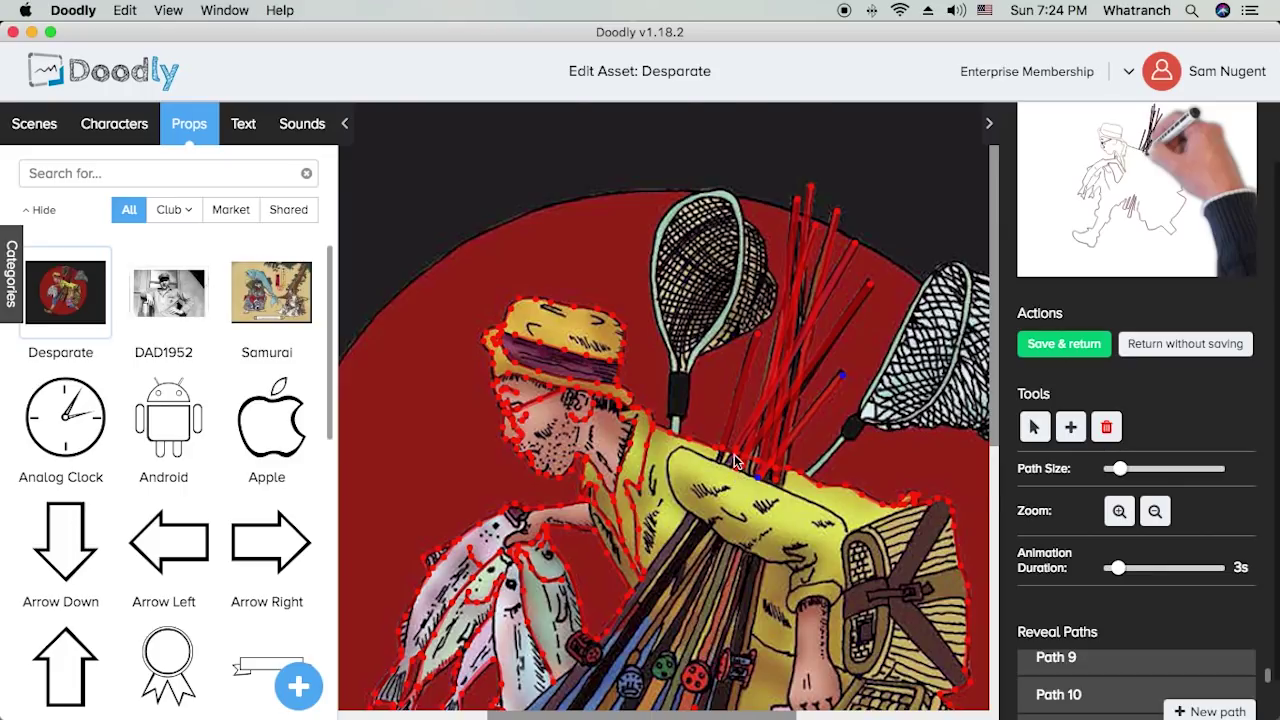
- Trace the part of the yellow shirt between the rod bundle and the forearm with a reveal path
{"action": "scroll", "coordinate": [735, 462], "scroll_direction": "down", "scroll_amount": 3}
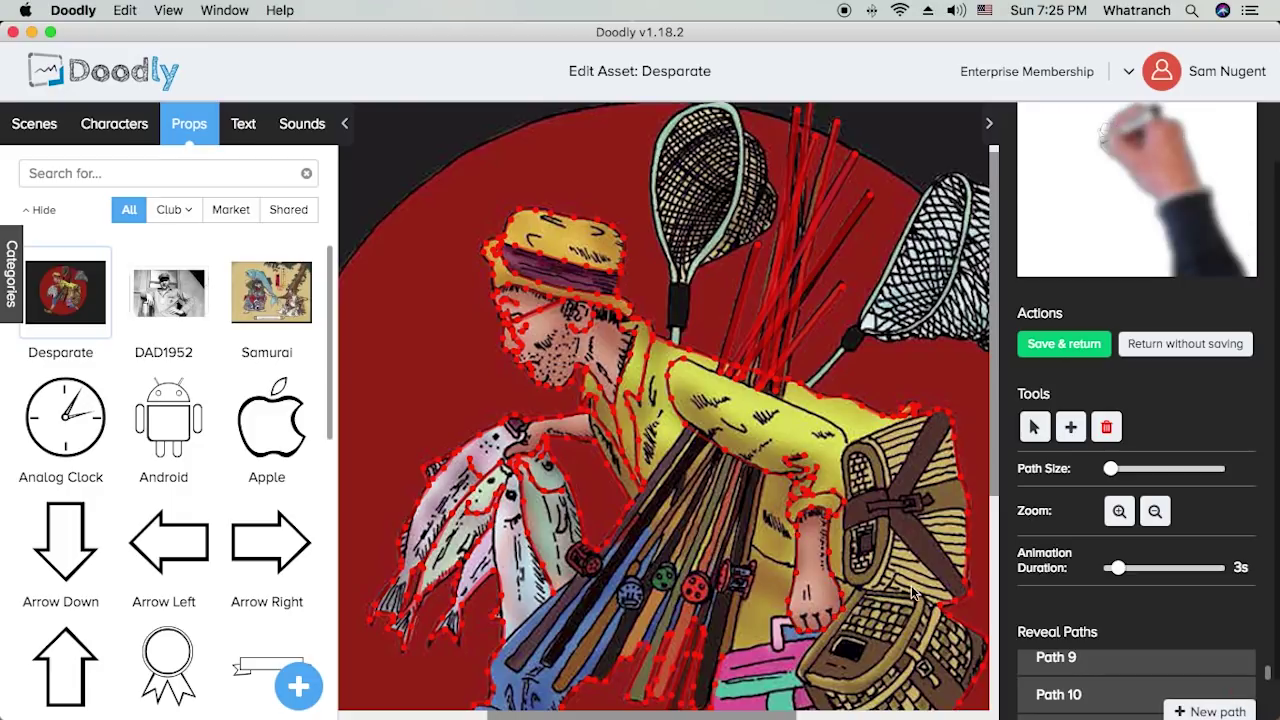
{"action": "left_click_drag", "start_coordinate": [750, 543], "coordinate": [792, 567]}
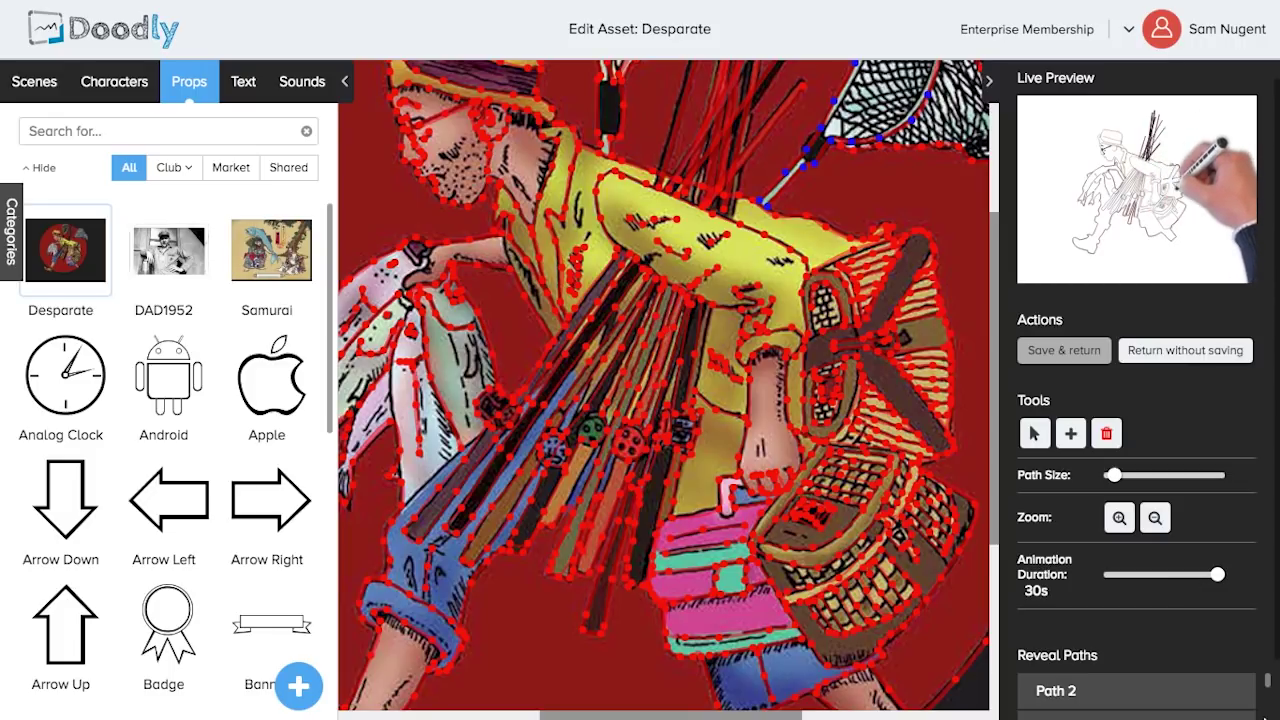
- Add Path 83 after Path 82, enlarge its path size and trace across the mesh inside the upright net's hoop
{"action": "scroll", "coordinate": [1143, 669], "scroll_direction": "down", "scroll_amount": 10}
{"action": "scroll", "coordinate": [1143, 669], "scroll_direction": "down", "scroll_amount": 20}
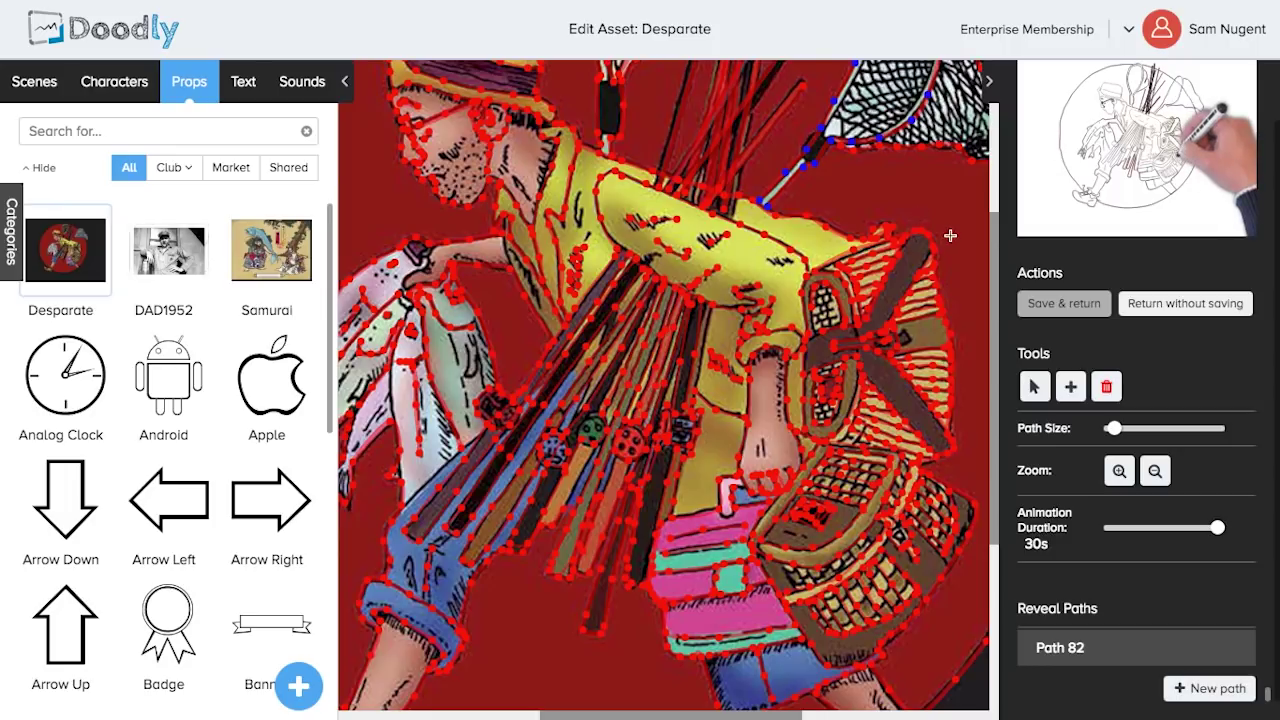
{"action": "left_click_drag", "start_coordinate": [998, 255], "coordinate": [990, 190]}
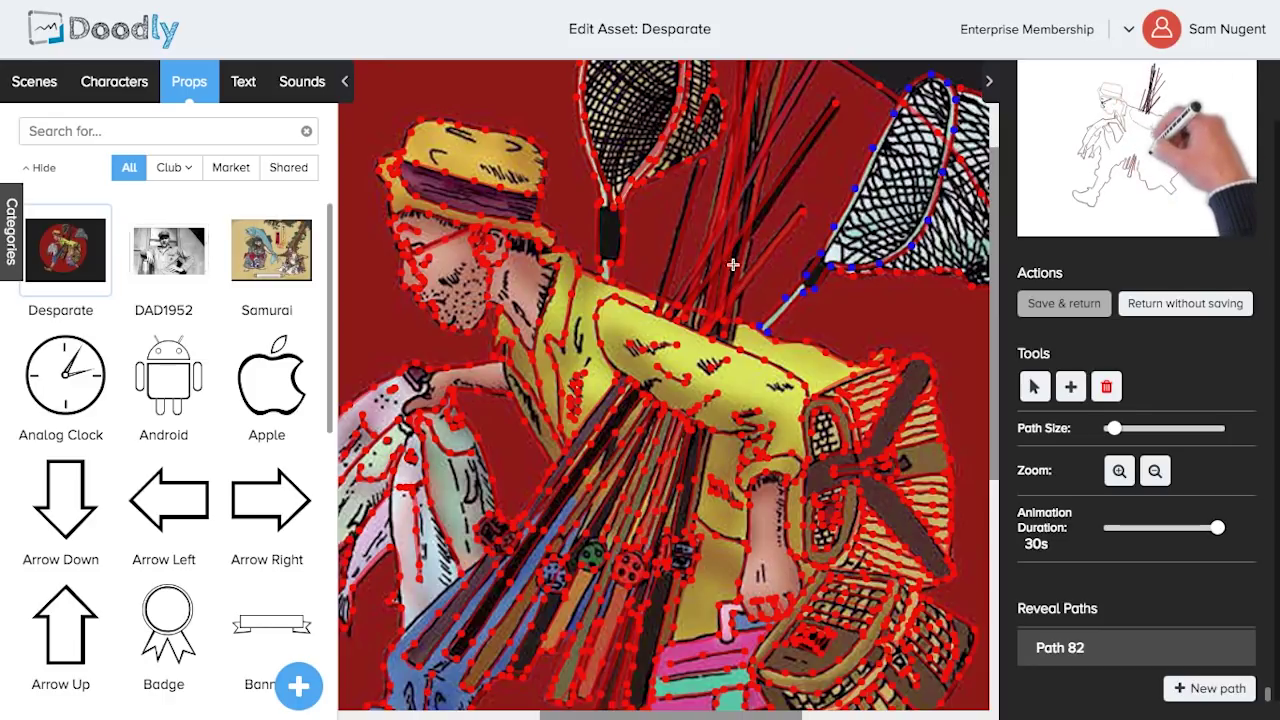
{"action": "scroll", "coordinate": [675, 290], "scroll_direction": "up", "scroll_amount": 3}
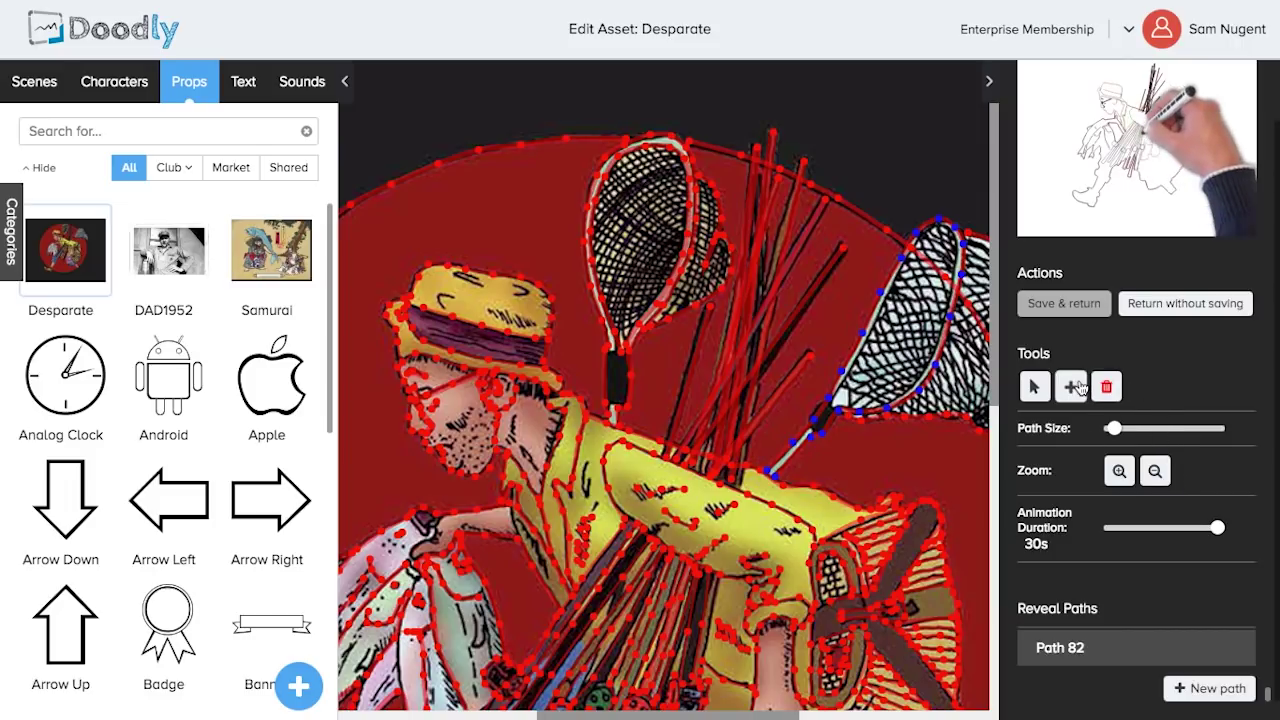
{"action": "left_click", "coordinate": [1226, 690]}
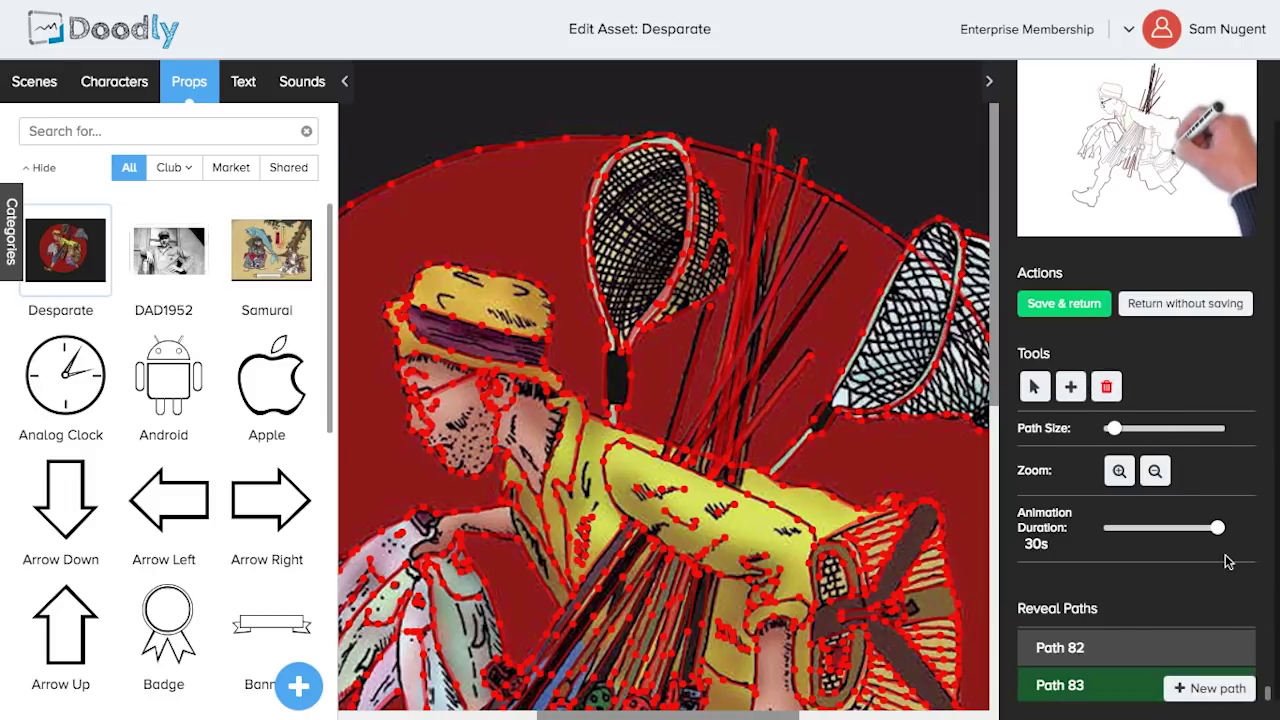
{"action": "left_click", "coordinate": [1129, 428]}
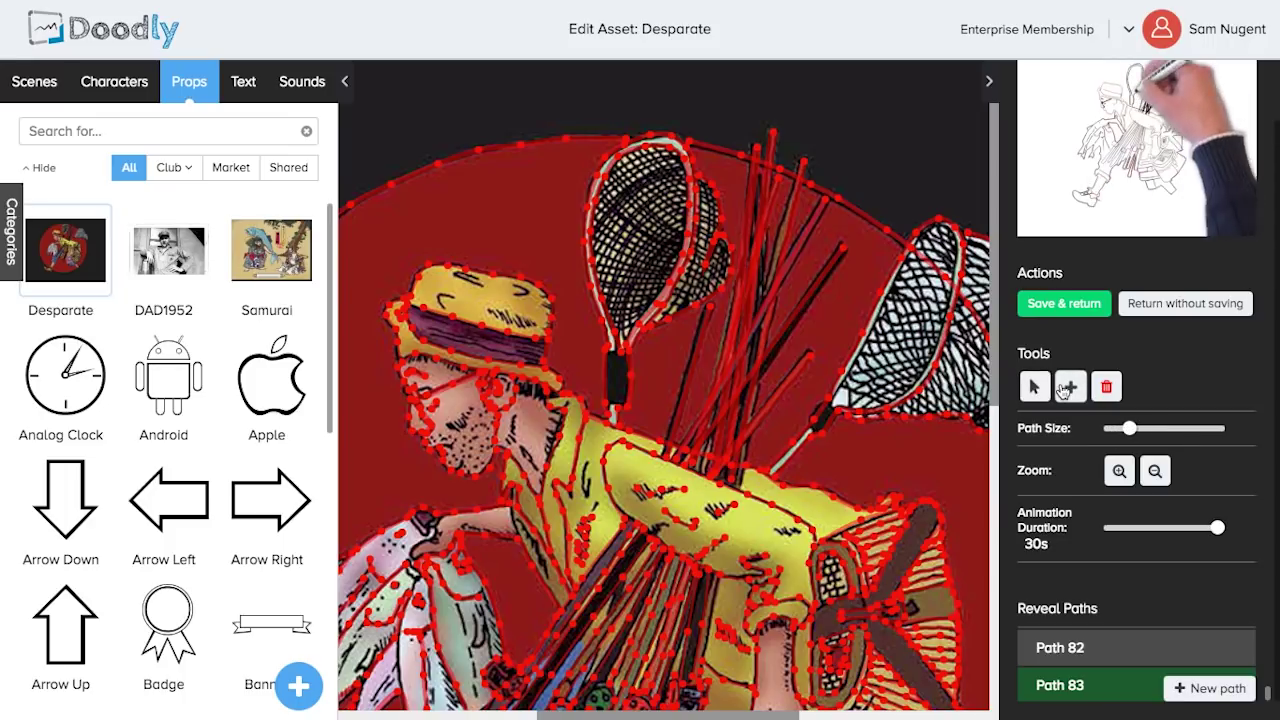
{"action": "left_click", "coordinate": [627, 156]}
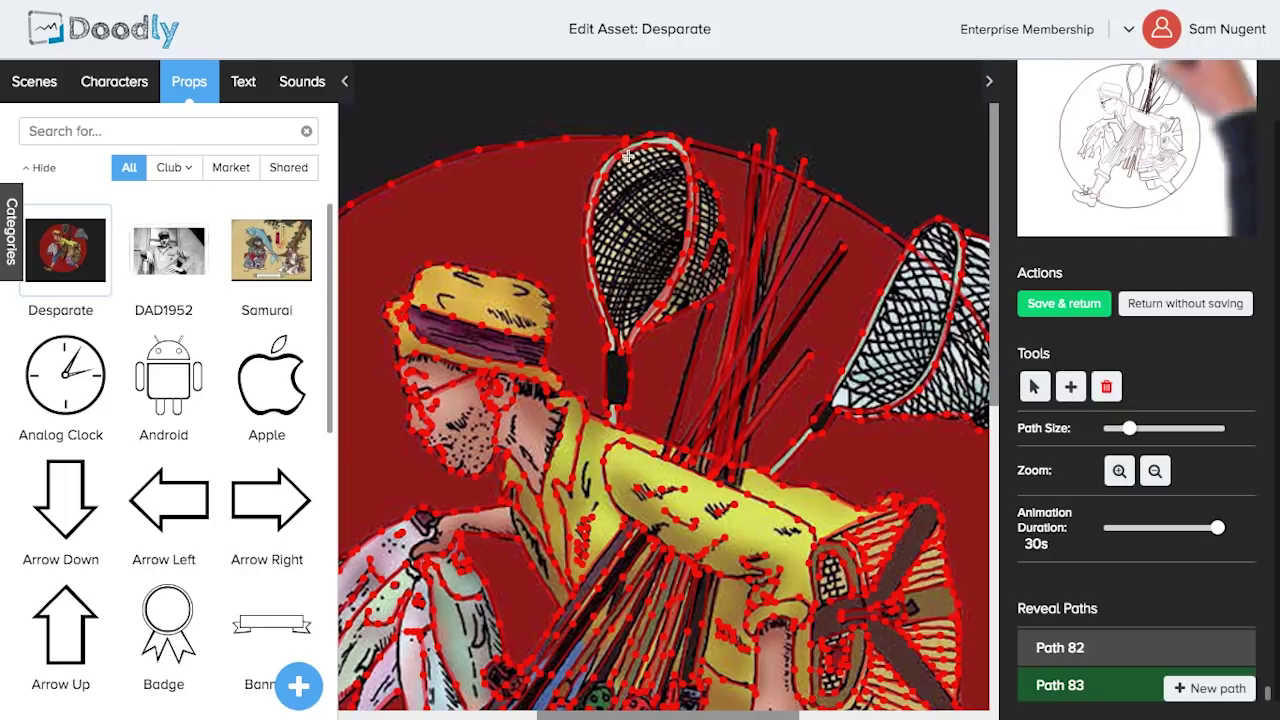
{"action": "left_click", "coordinate": [600, 210]}
{"action": "left_click", "coordinate": [594, 245]}
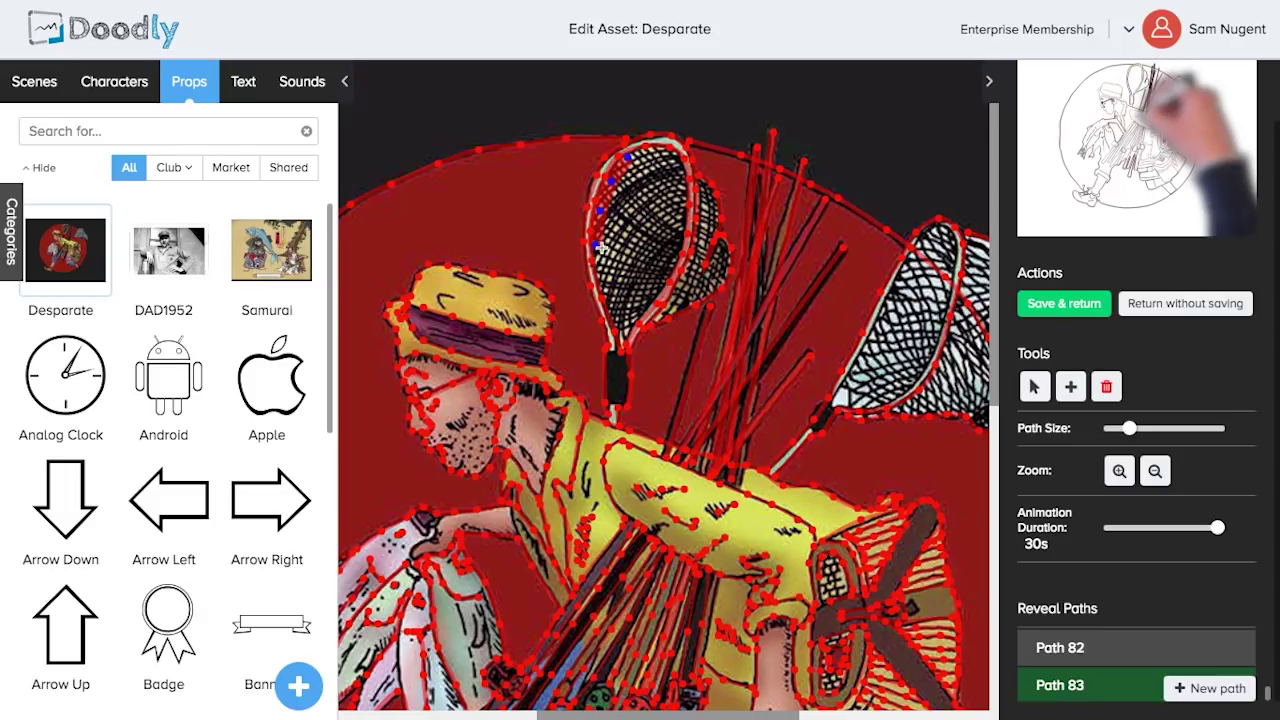
{"action": "left_click", "coordinate": [640, 149]}
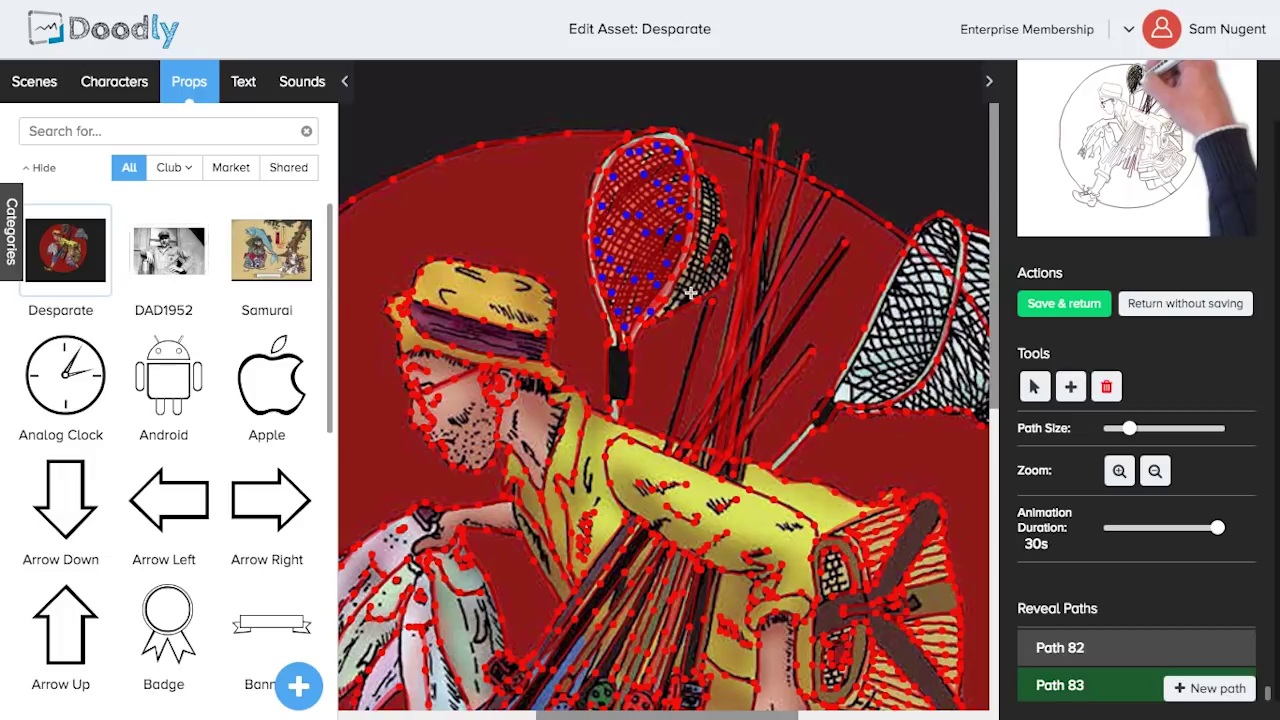
{"action": "scroll", "coordinate": [690, 292], "scroll_direction": "up", "scroll_amount": 1}
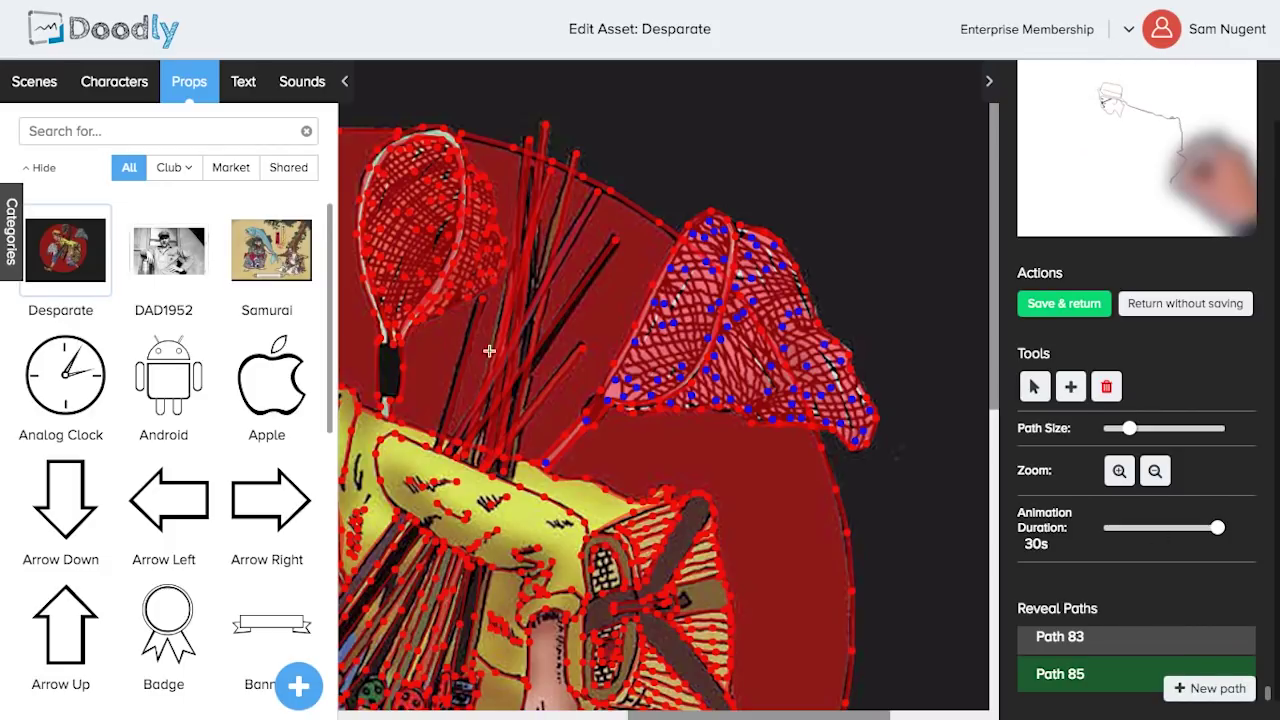
{"action": "scroll", "coordinate": [494, 357], "scroll_direction": "left", "scroll_amount": 5}
{"action": "scroll", "coordinate": [494, 357], "scroll_direction": "down", "scroll_amount": 2}
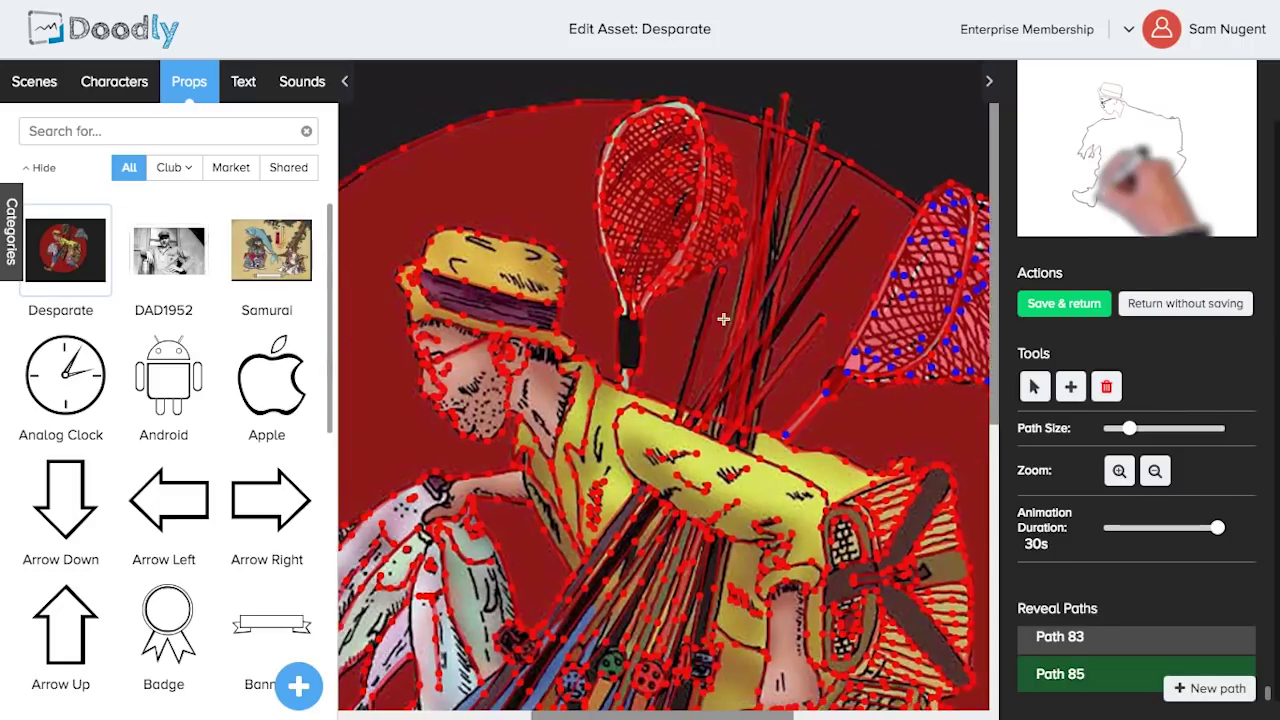
- Return to Path 85, enlarge its path size and trace back and forth over the crown of the yellow hat
{"action": "scroll", "coordinate": [848, 337], "scroll_direction": "down", "scroll_amount": 5}
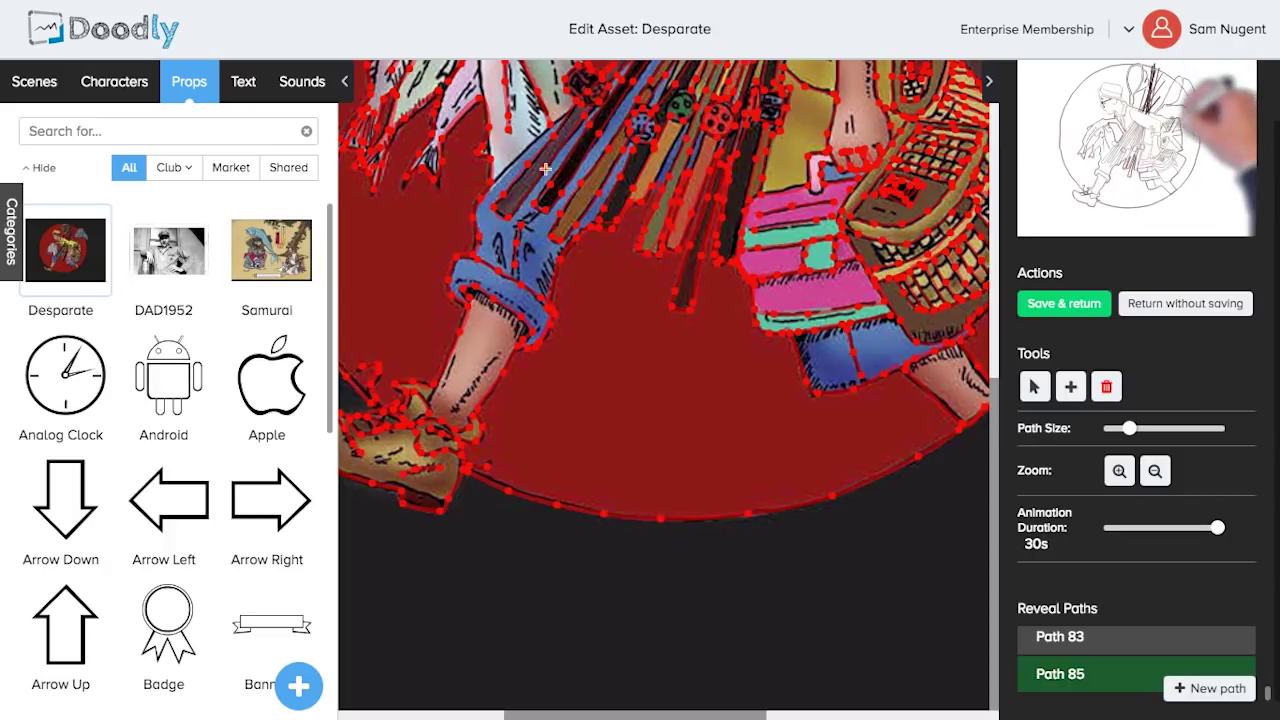
{"action": "scroll", "coordinate": [665, 218], "scroll_direction": "up", "scroll_amount": 1}
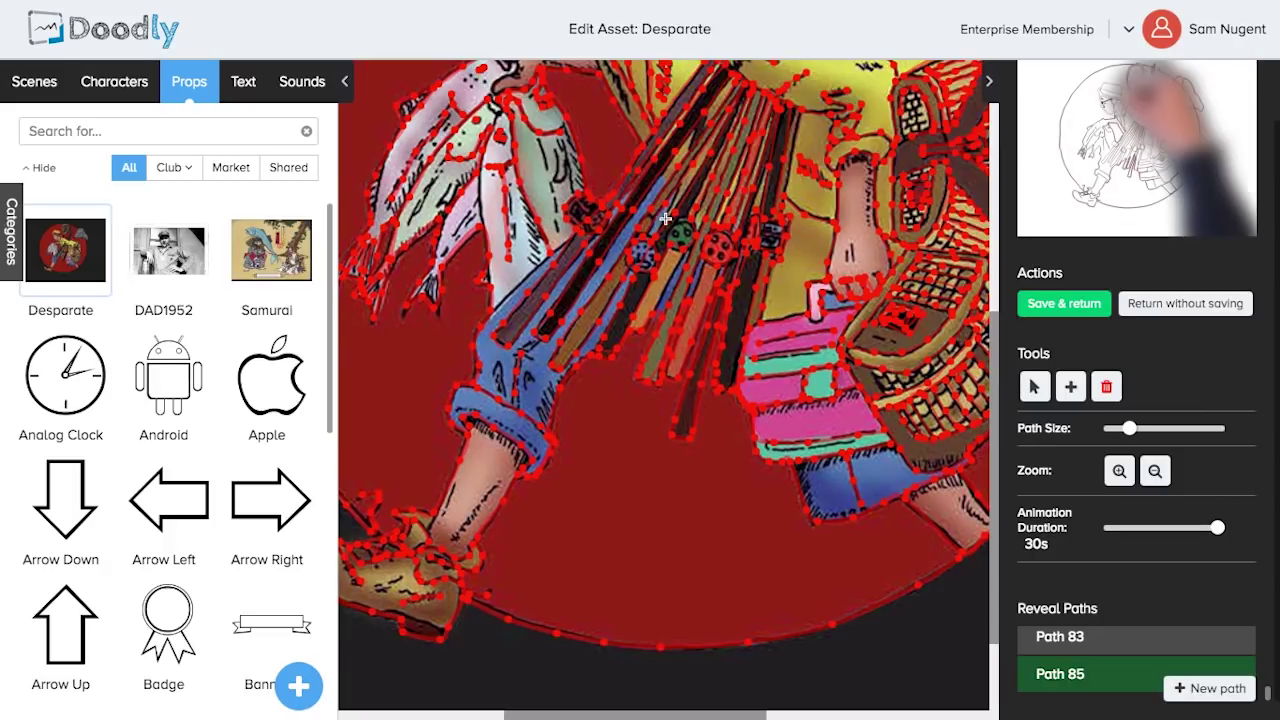
{"action": "left_click", "coordinate": [653, 216]}
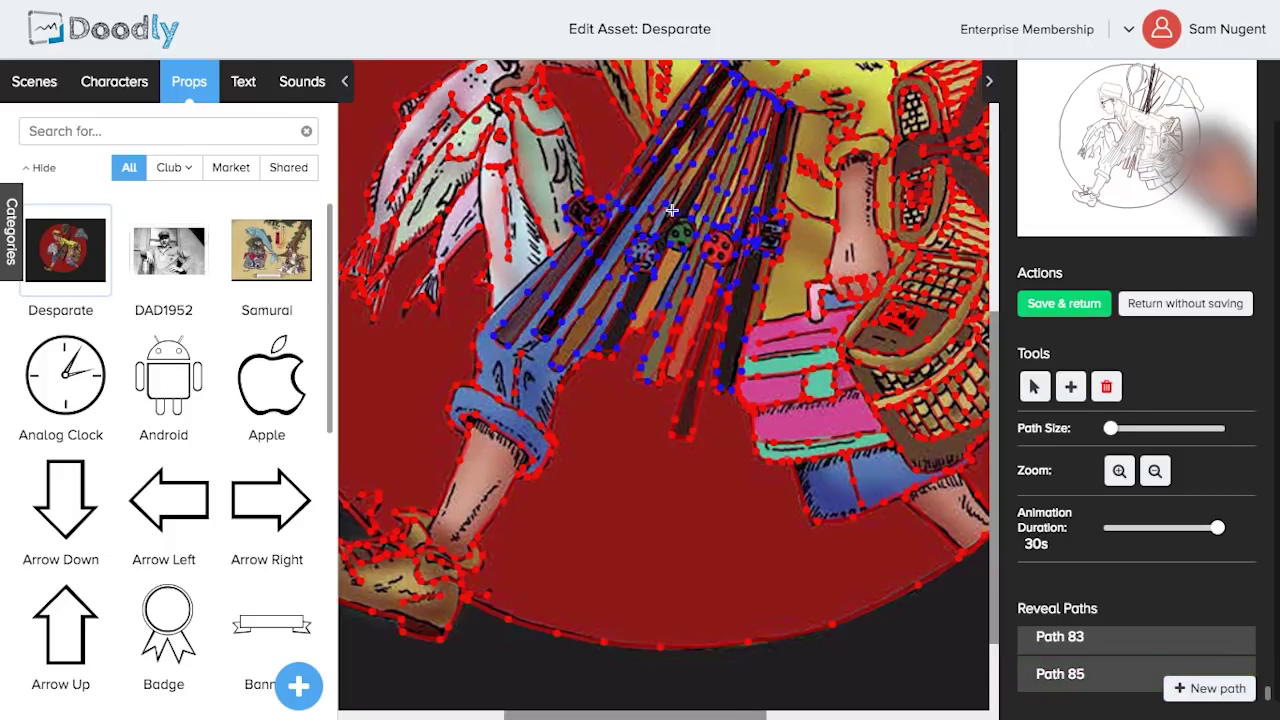
{"action": "left_click", "coordinate": [1128, 633]}
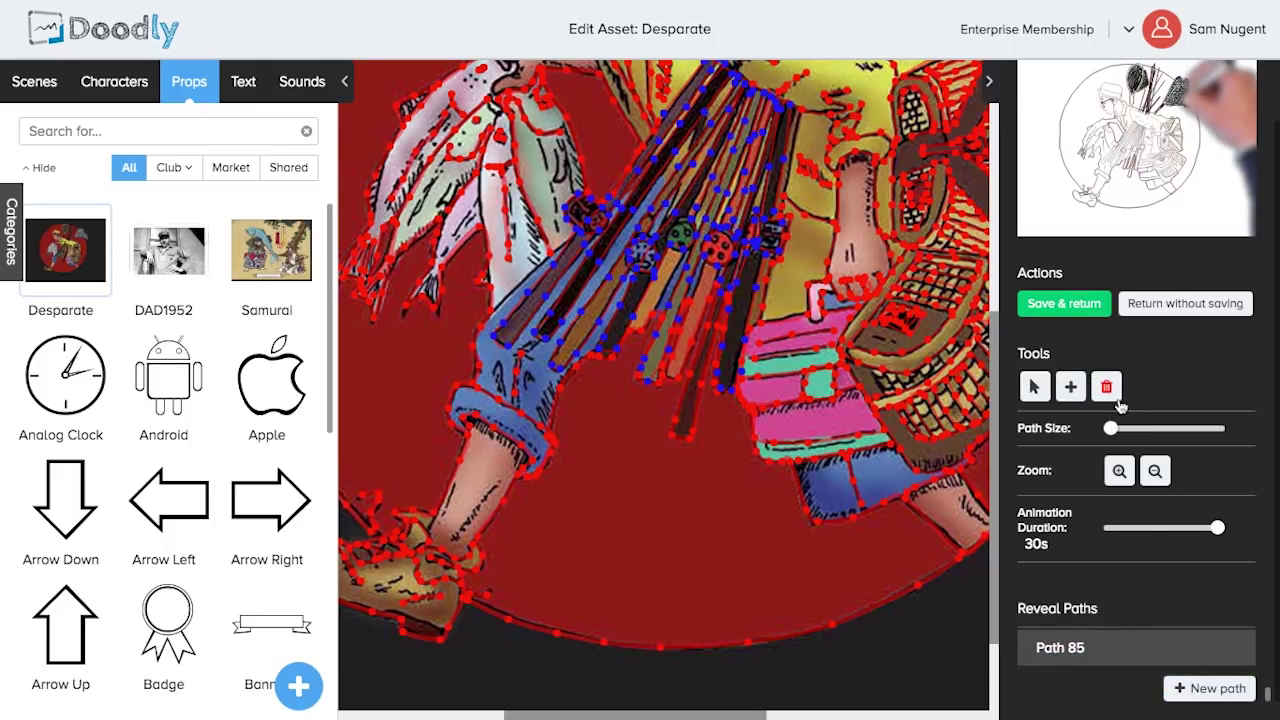
{"action": "left_click_drag", "start_coordinate": [1117, 437], "coordinate": [1114, 433]}
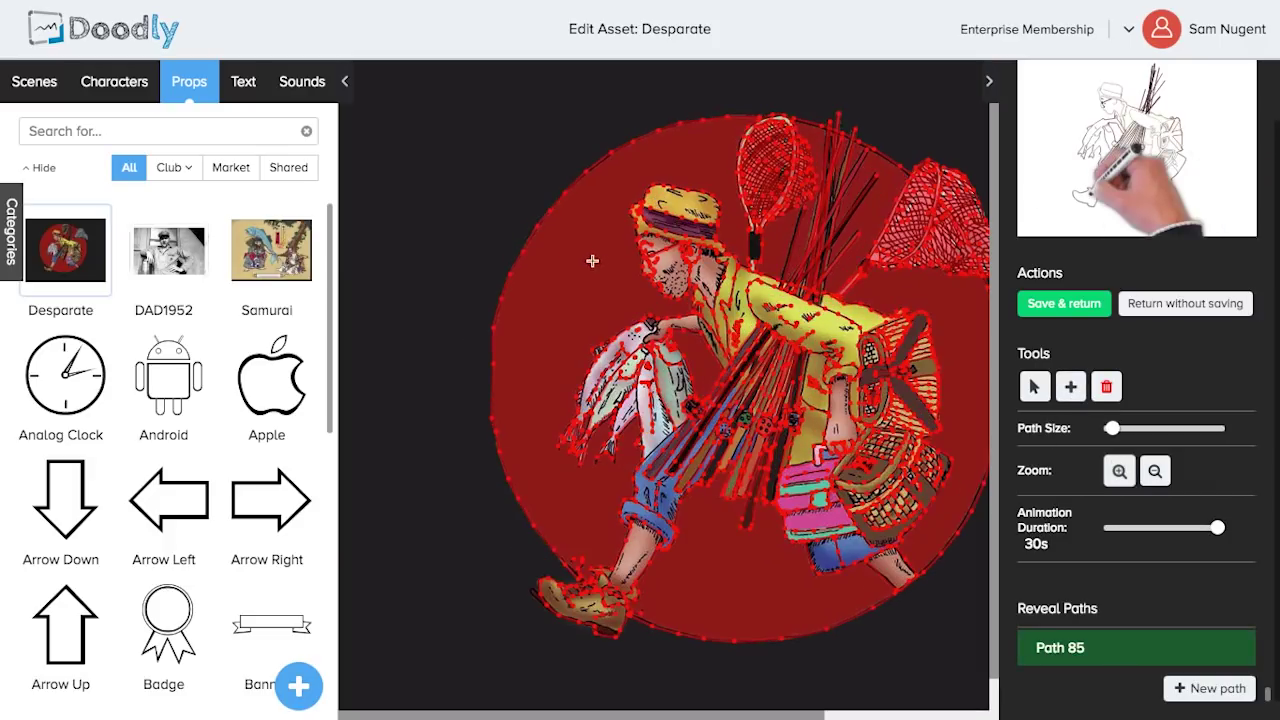
{"action": "scroll", "coordinate": [591, 260], "scroll_direction": "up", "scroll_amount": 2}
{"action": "scroll", "coordinate": [690, 250], "scroll_direction": "down", "scroll_amount": 1}
{"action": "scroll", "coordinate": [741, 256], "scroll_direction": "up", "scroll_amount": 1}
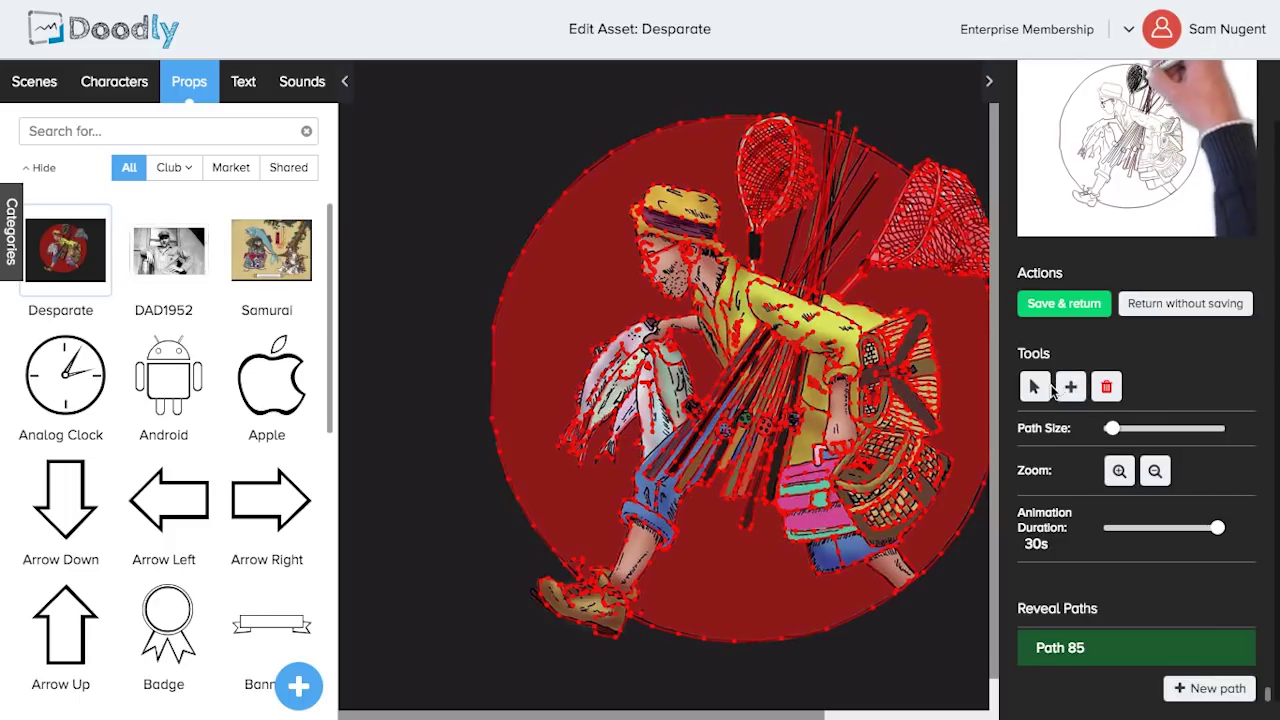
{"action": "left_click_drag", "start_coordinate": [1129, 434], "coordinate": [1145, 433]}
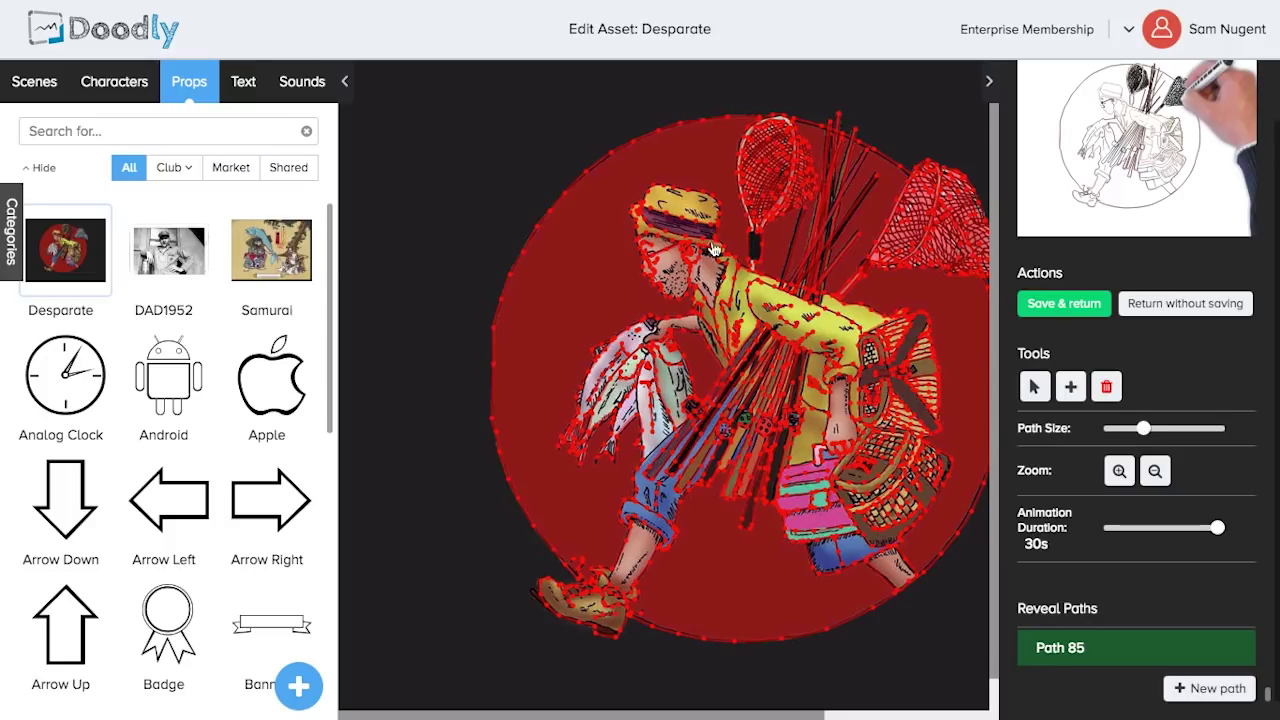
{"action": "left_click_drag", "start_coordinate": [653, 190], "coordinate": [715, 213]}
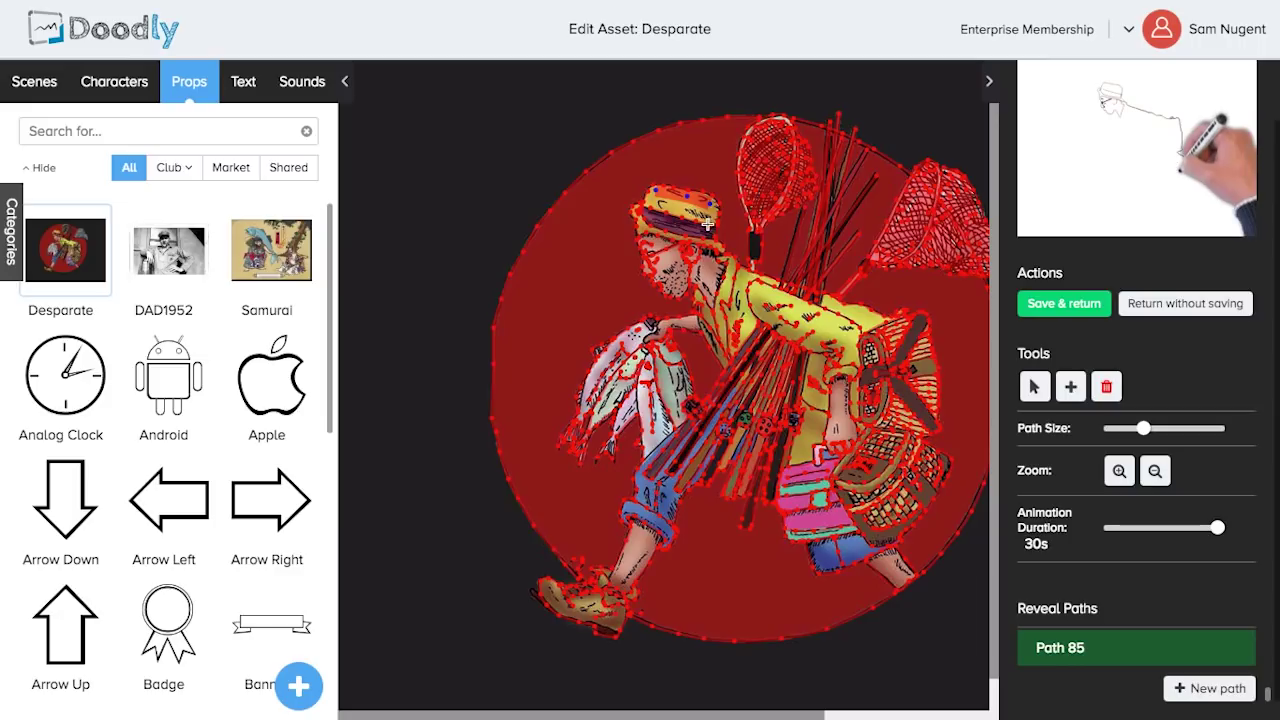
{"action": "left_click", "coordinate": [649, 200]}
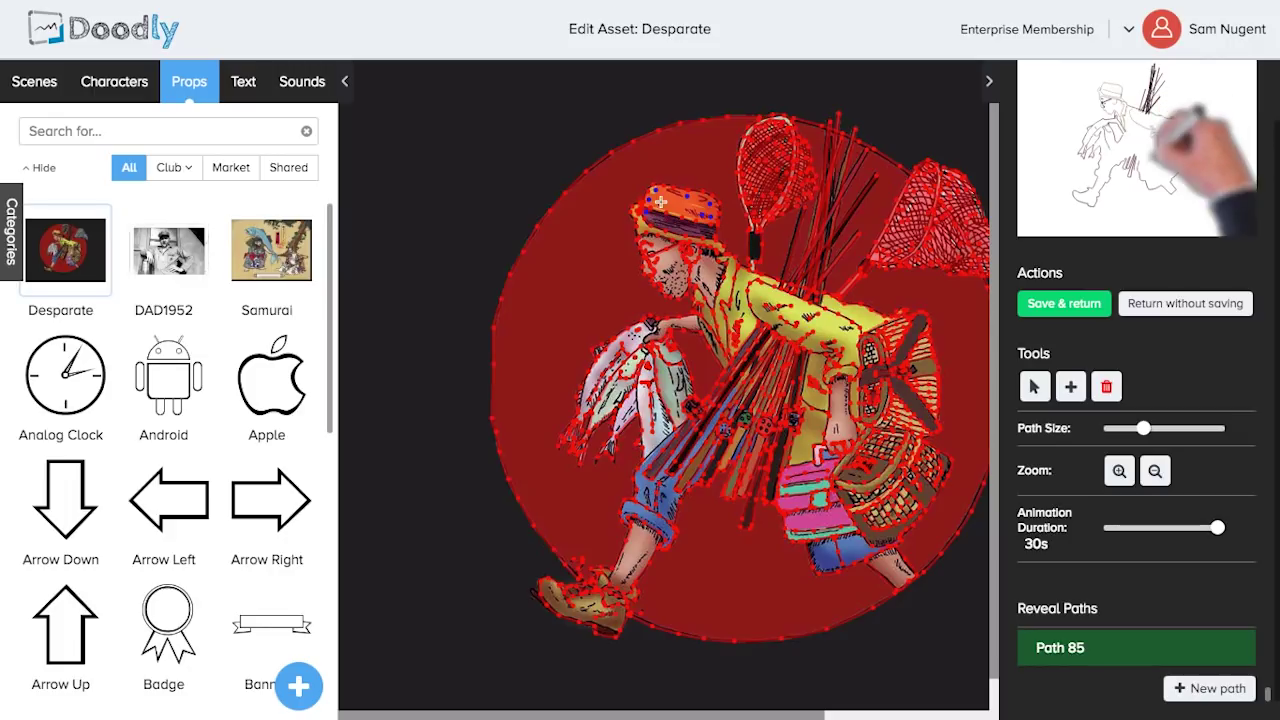
- Extend Path 85 over the purple hatband and brim, down the collar and across the yellow shirt and sleeve
{"action": "left_click", "coordinate": [1034, 386]}
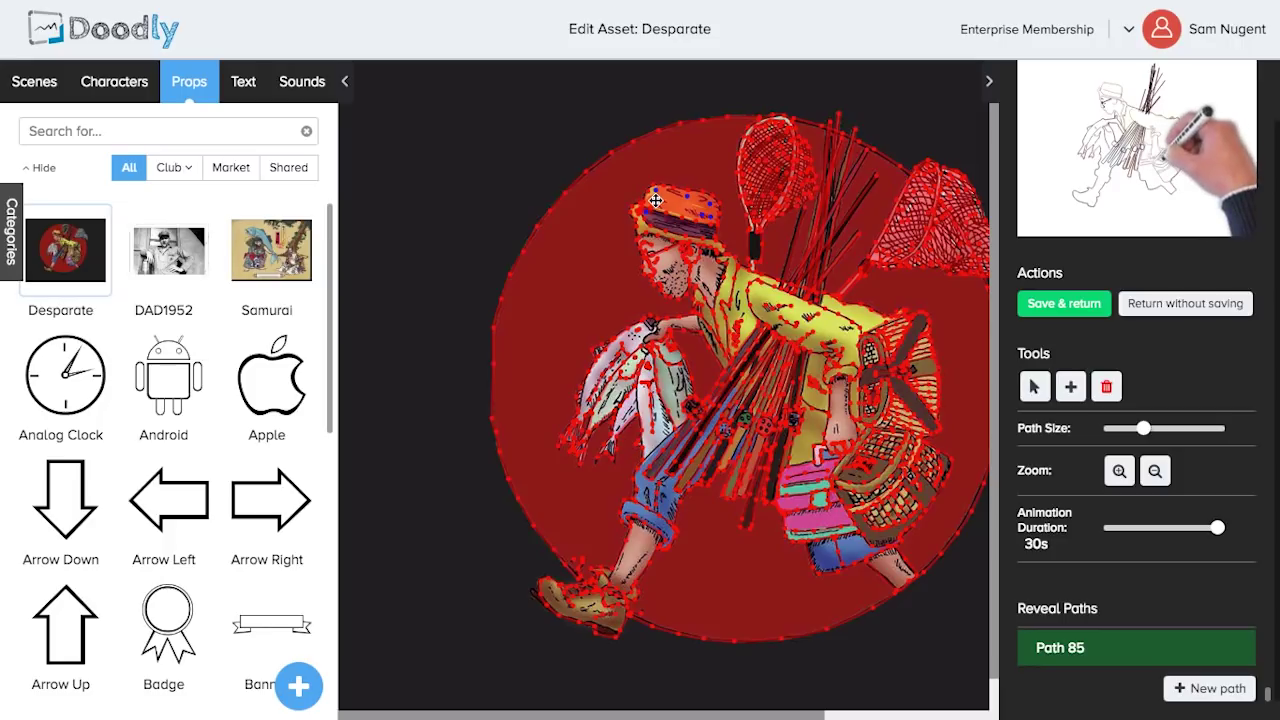
{"action": "left_click", "coordinate": [1070, 386]}
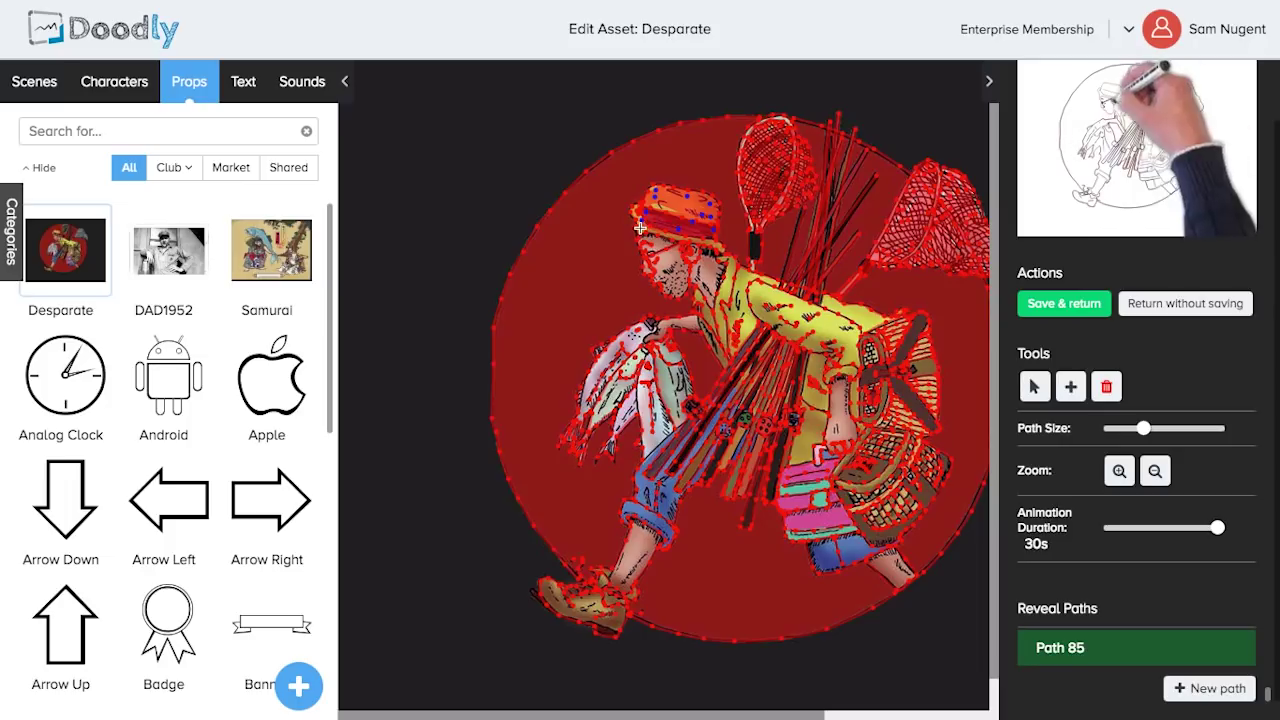
{"action": "left_click", "coordinate": [676, 233]}
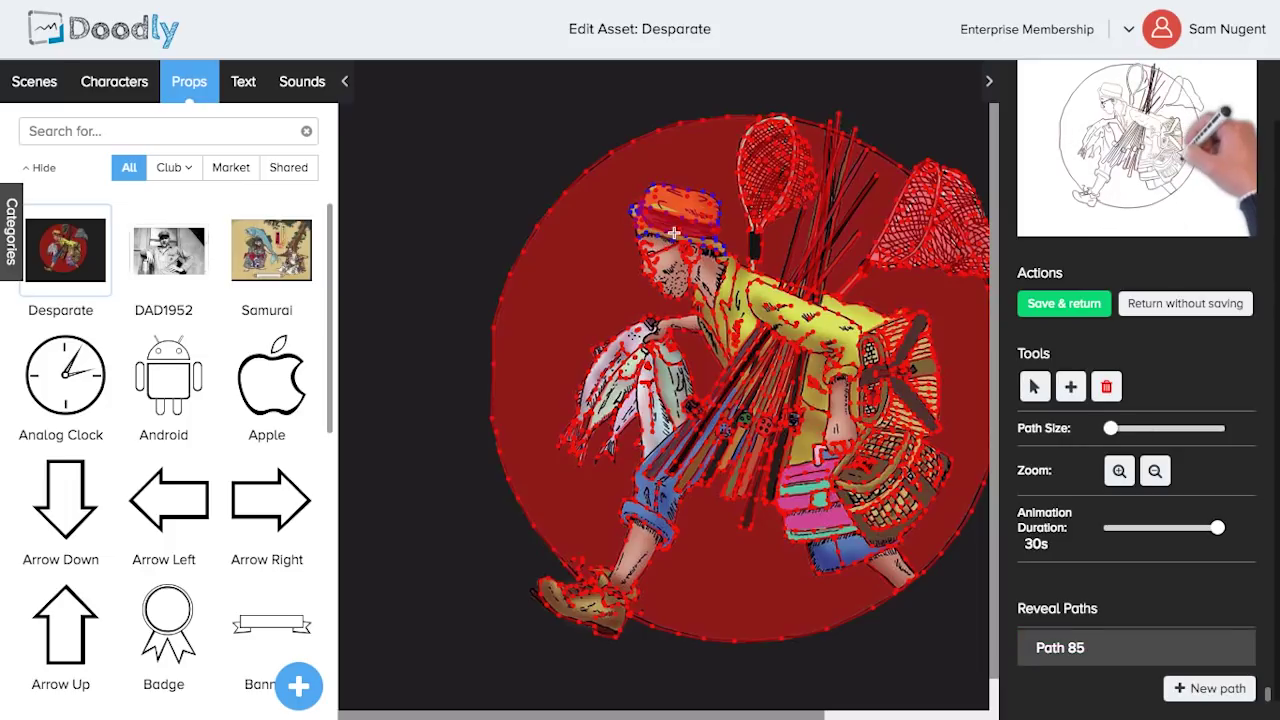
{"action": "left_click", "coordinate": [646, 230]}
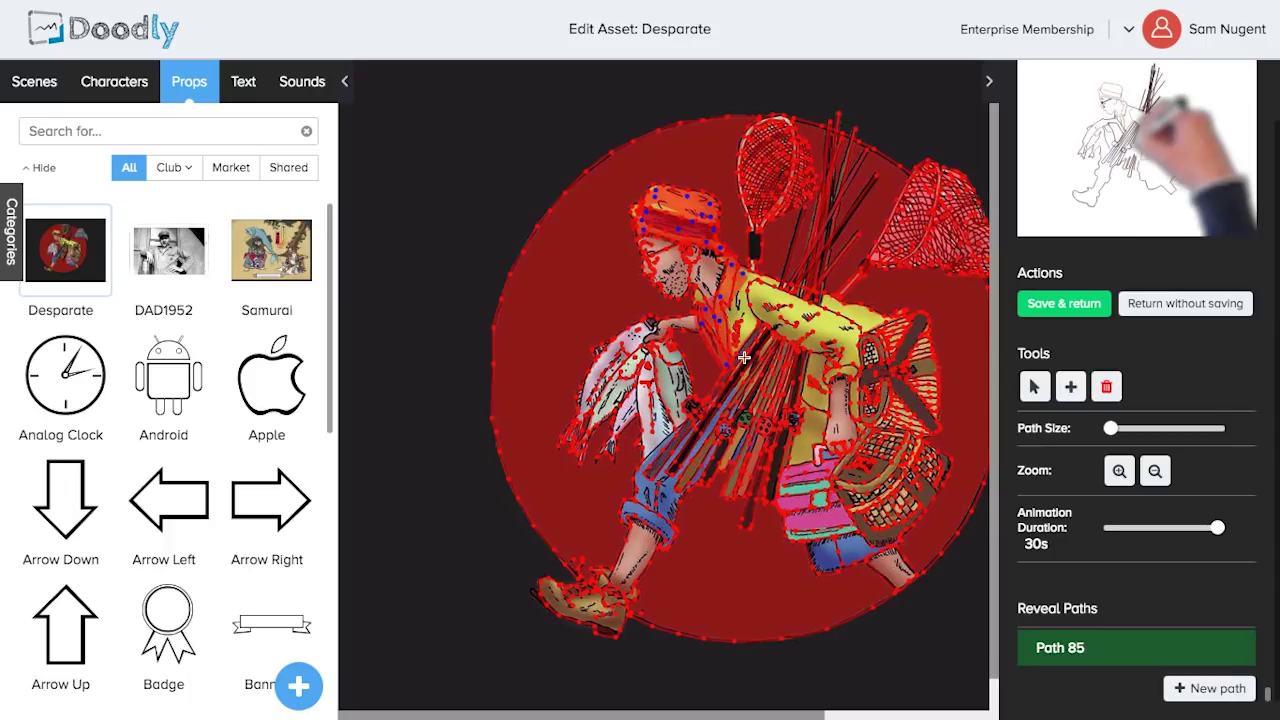
{"action": "left_click_drag", "start_coordinate": [738, 354], "coordinate": [880, 325]}
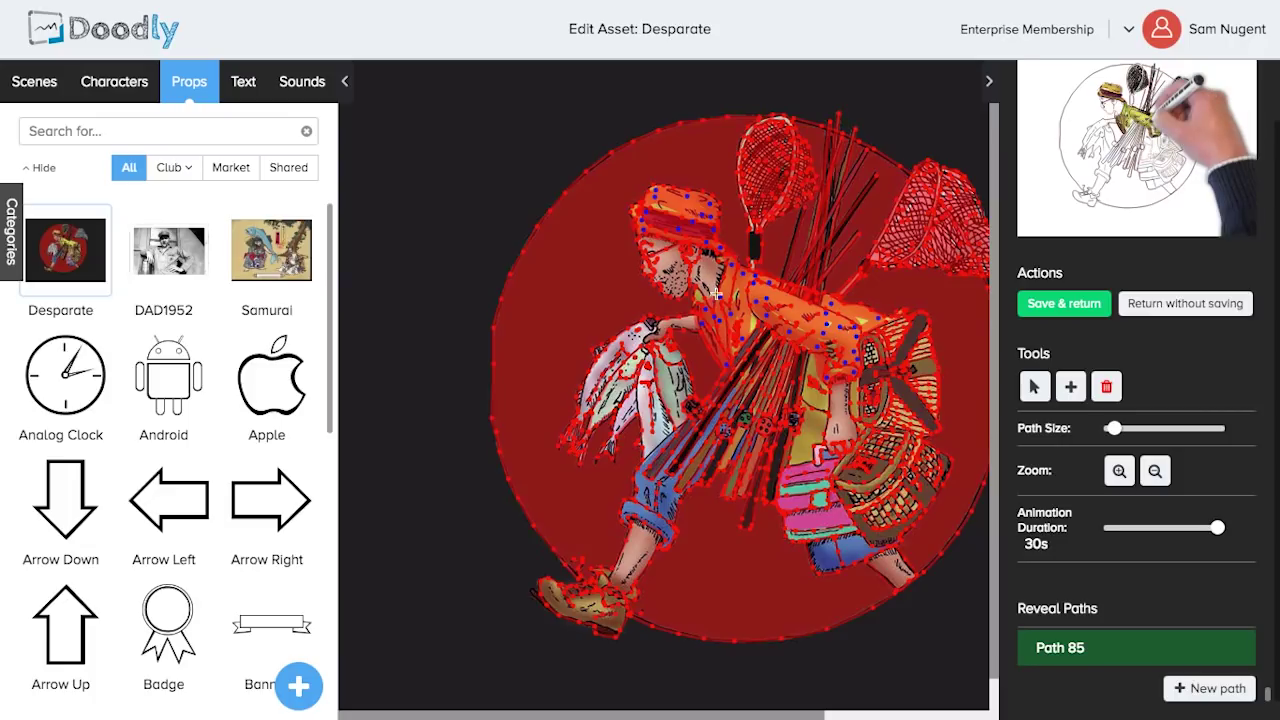
{"action": "mouse_move", "coordinate": [647, 705]}
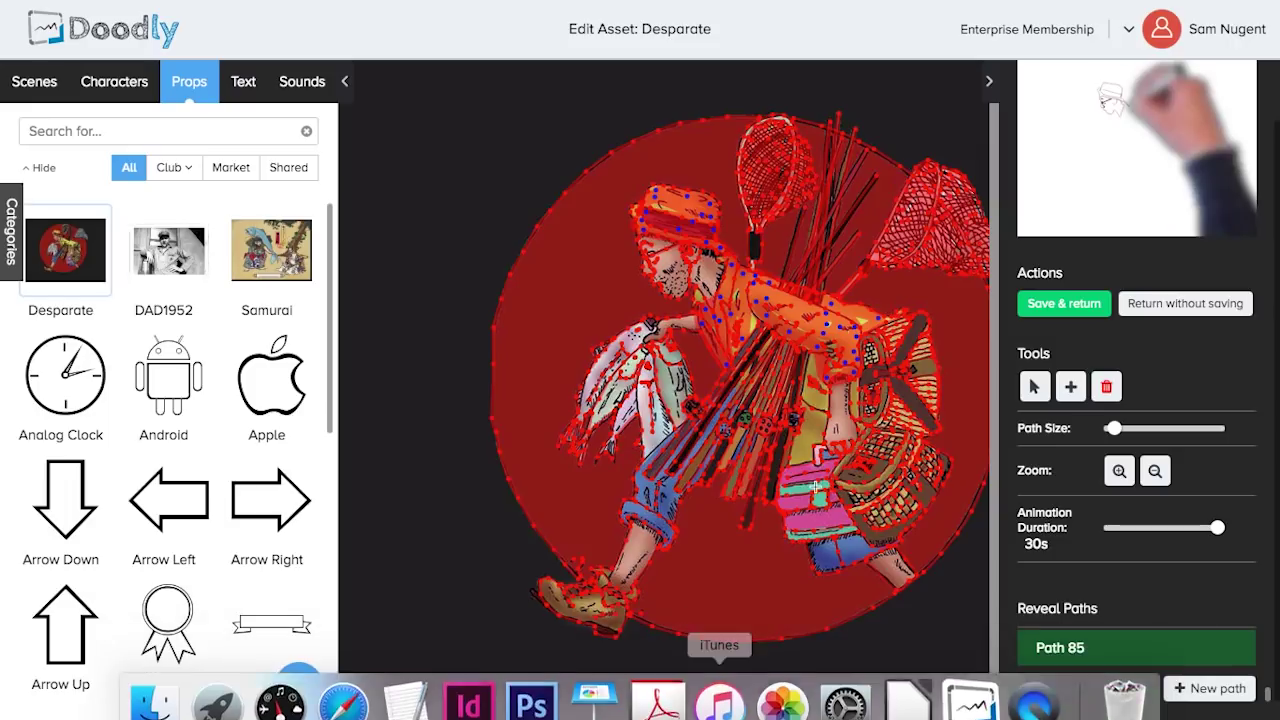
- Add Path 86, trace the outstretched forearm between shirt and fish with an enlarged path size, and save the asset
{"action": "left_click", "coordinate": [1210, 688]}
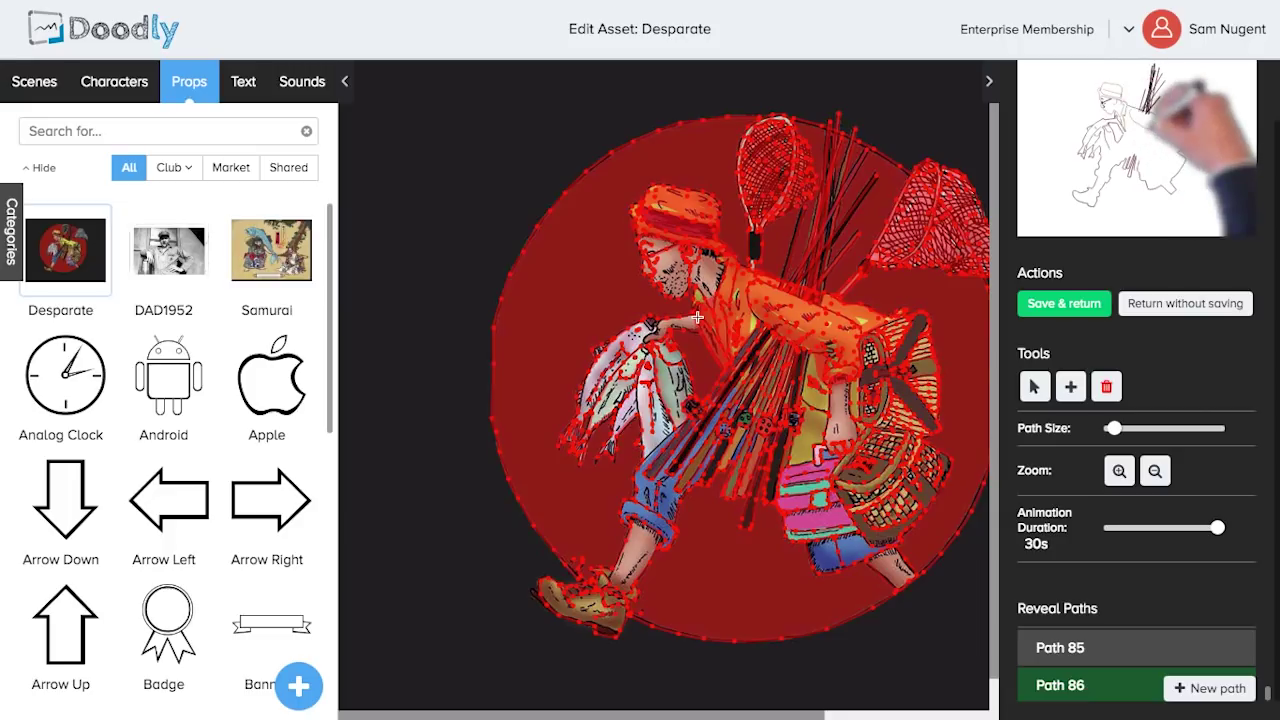
{"action": "scroll", "coordinate": [680, 320], "scroll_direction": "right", "scroll_amount": 2}
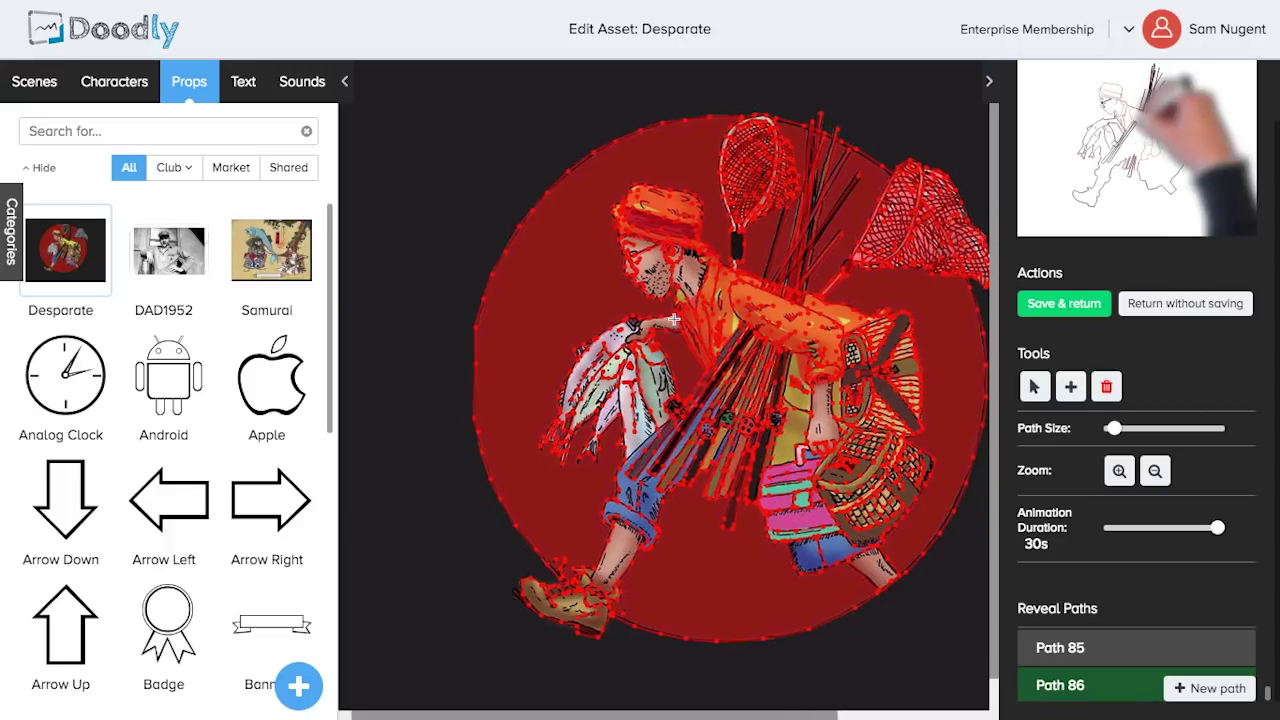
{"action": "left_click", "coordinate": [633, 325]}
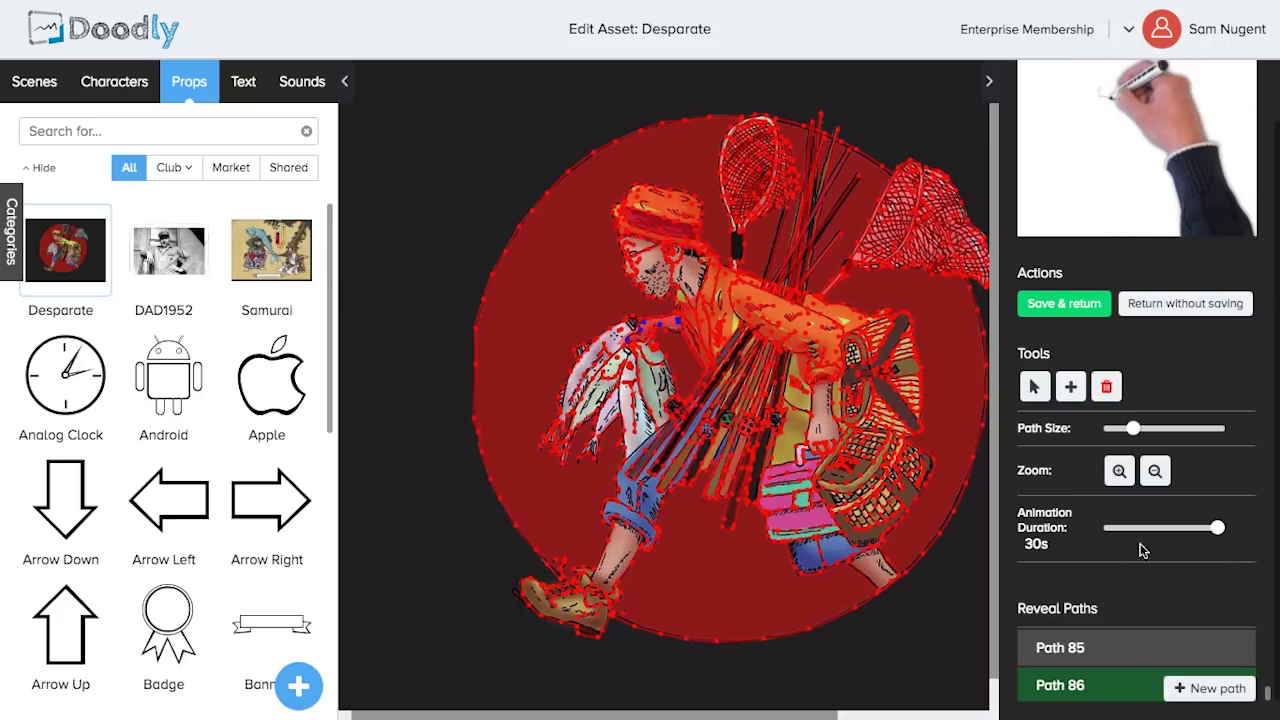
{"action": "left_click", "coordinate": [1062, 303]}
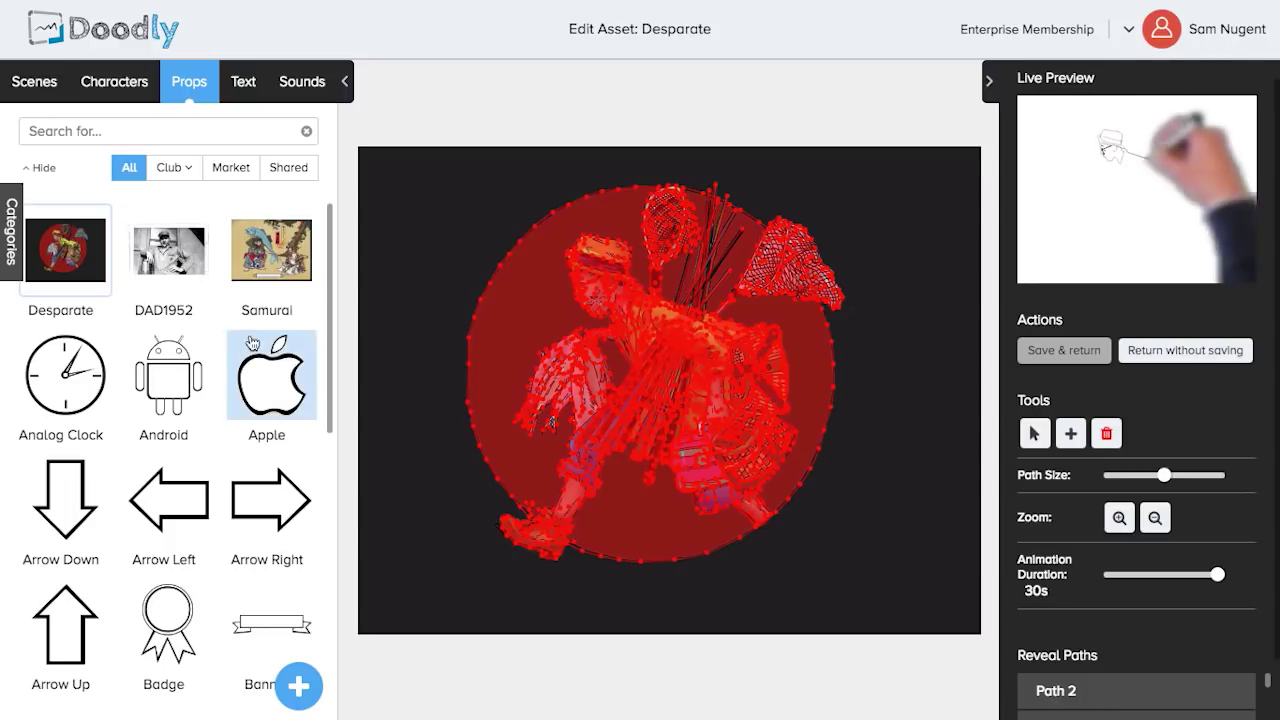
- Add Path 92 after Path 91 in the reveal paths and set its path size to the maximum
{"action": "scroll", "coordinate": [1092, 560], "scroll_direction": "down", "scroll_amount": 1}
{"action": "scroll", "coordinate": [1159, 643], "scroll_direction": "down", "scroll_amount": 20}
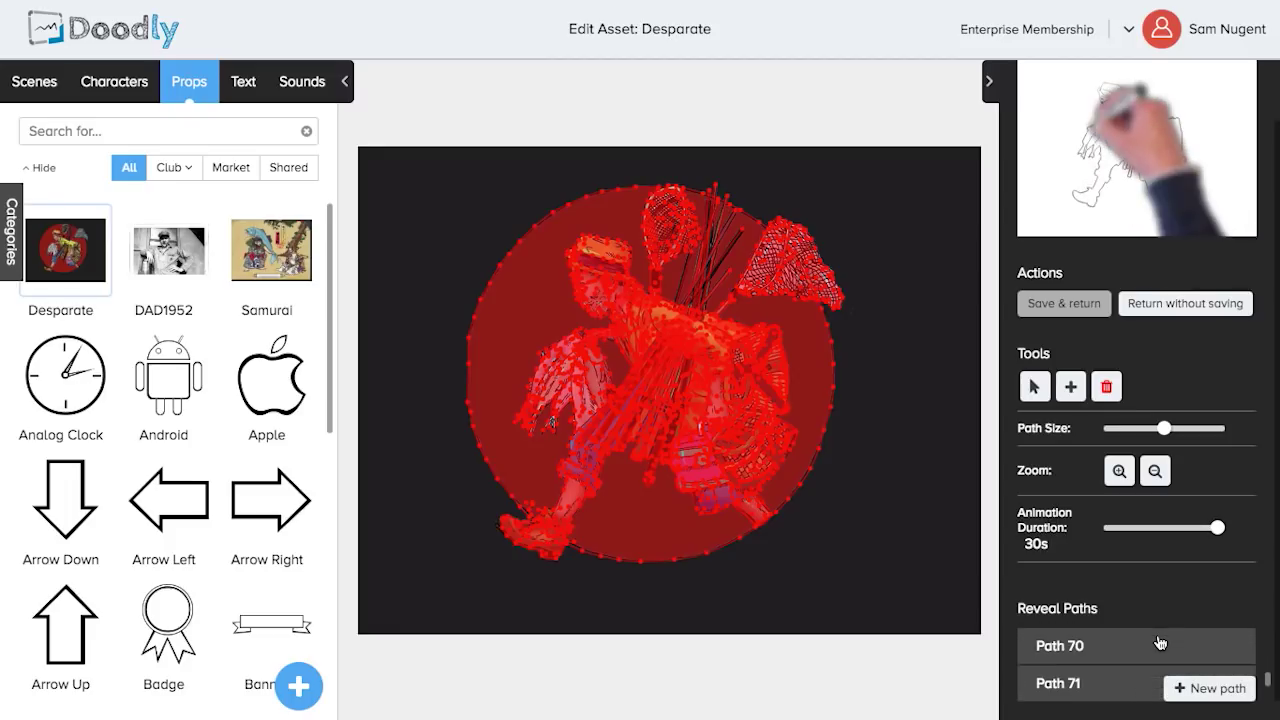
{"action": "scroll", "coordinate": [1159, 643], "scroll_direction": "down", "scroll_amount": 10}
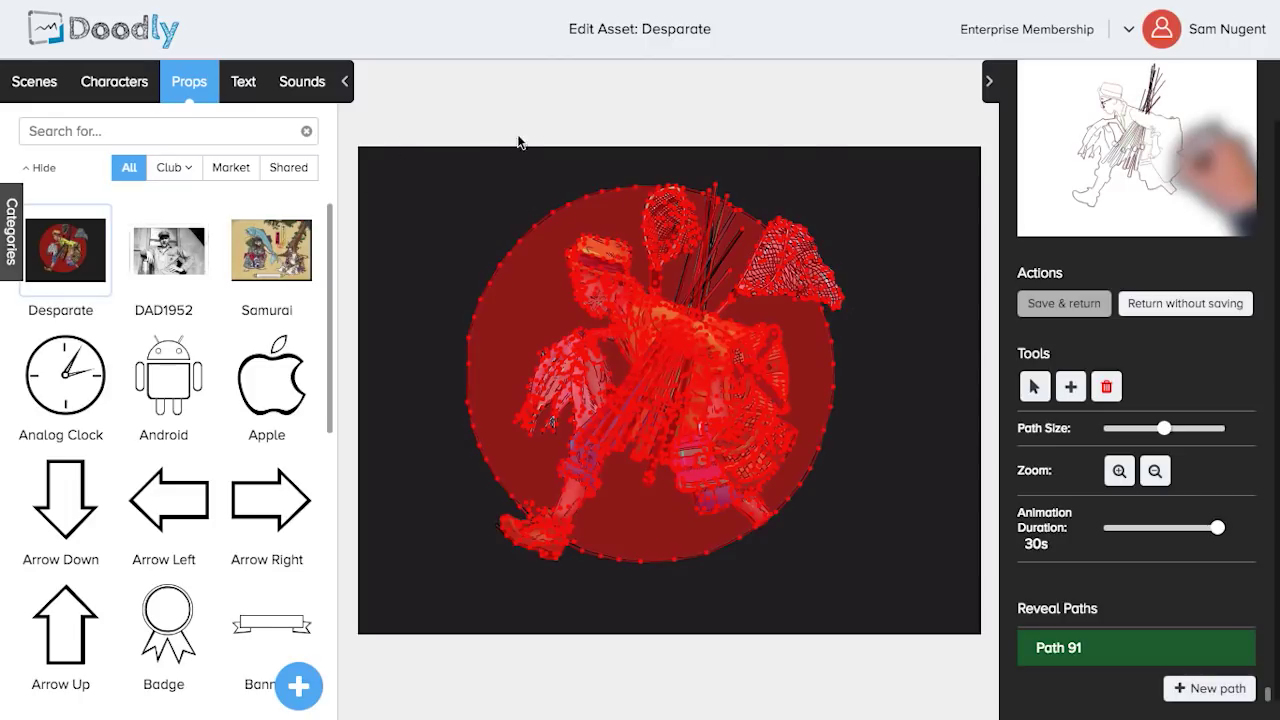
{"action": "left_click", "coordinate": [1218, 690]}
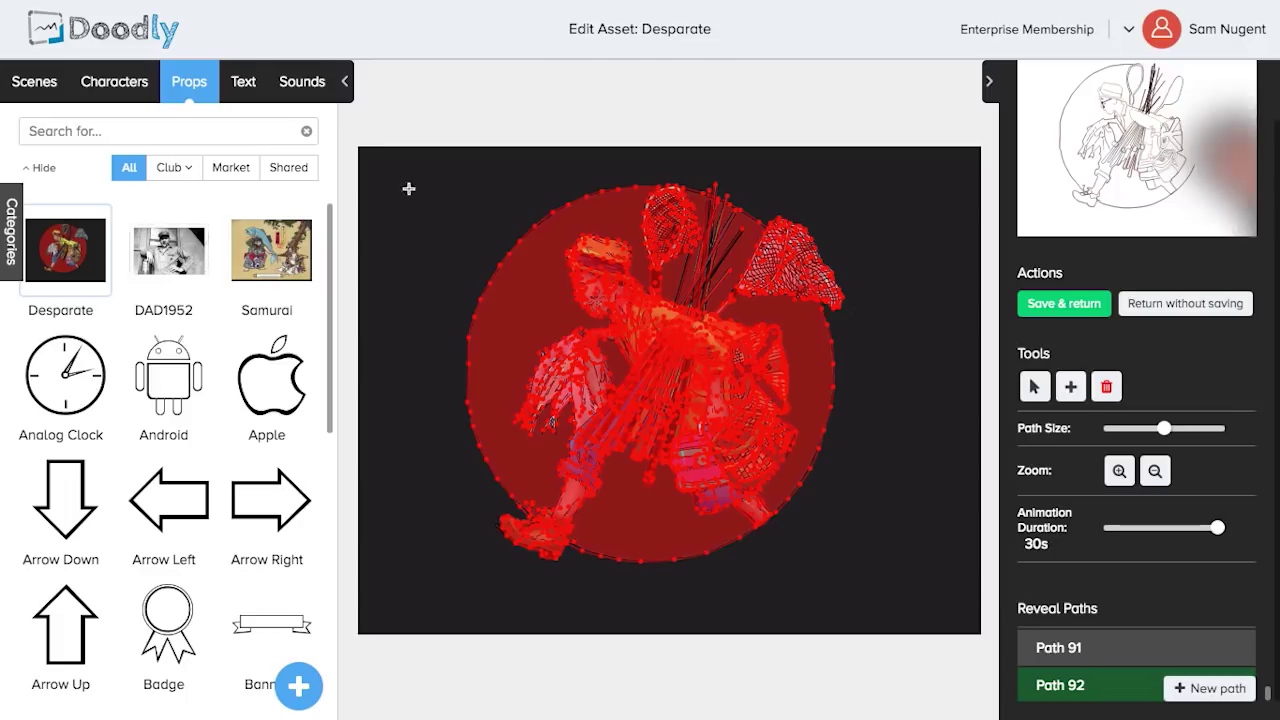
{"action": "left_click_drag", "start_coordinate": [1167, 433], "coordinate": [1220, 435]}
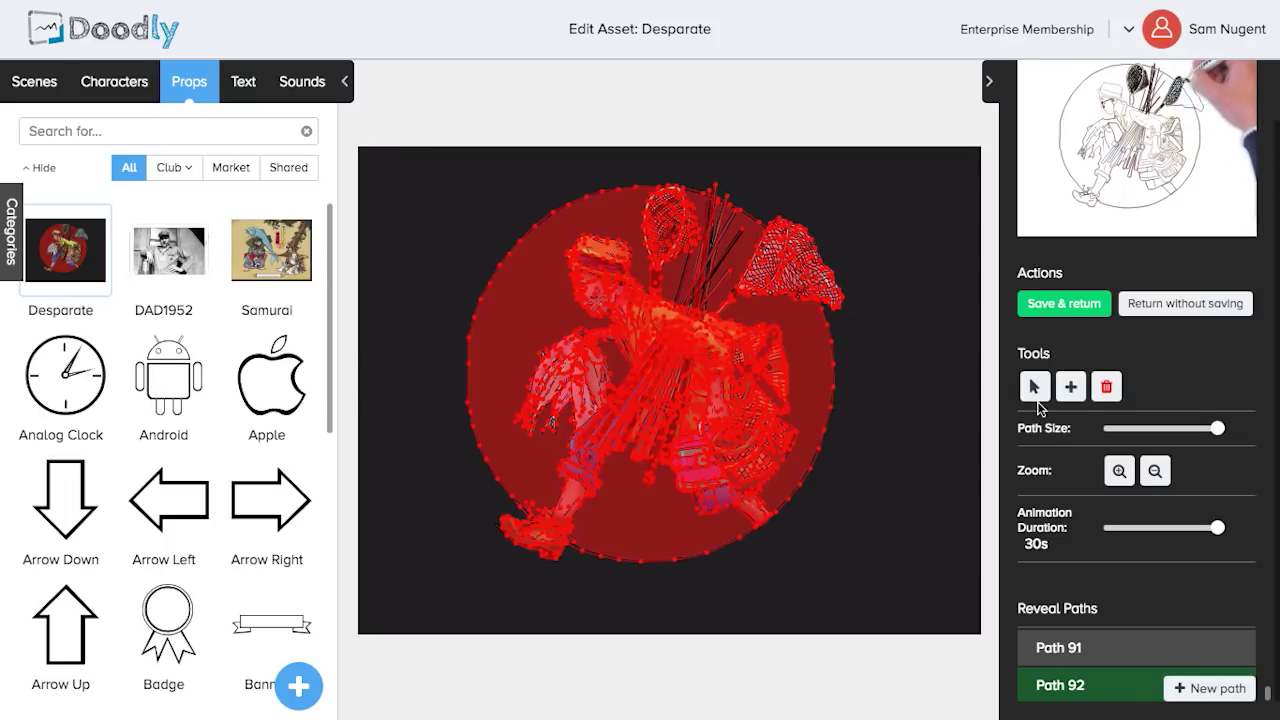
- Start Path 92 at the artwork's upper-left corner and zigzag diagonally between the top and left edges over the upper half of the circle
{"action": "left_click", "coordinate": [360, 165]}
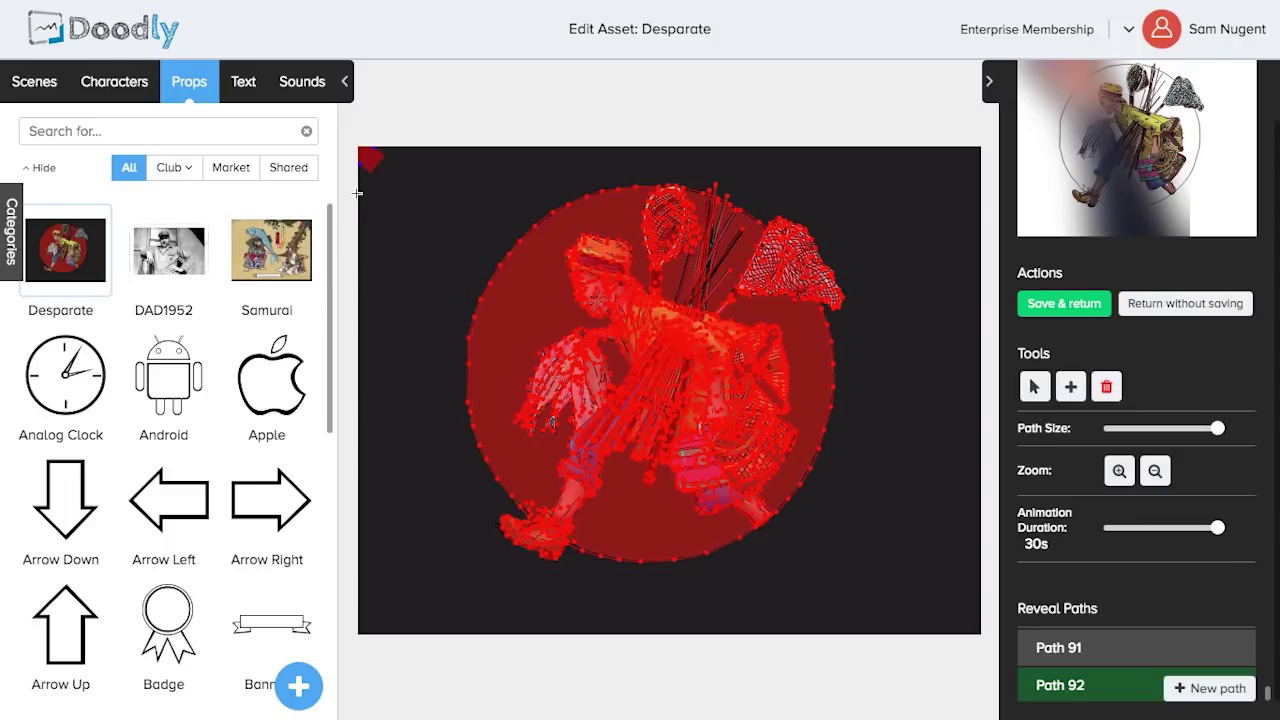
{"action": "left_click", "coordinate": [440, 149]}
{"action": "left_click", "coordinate": [418, 146]}
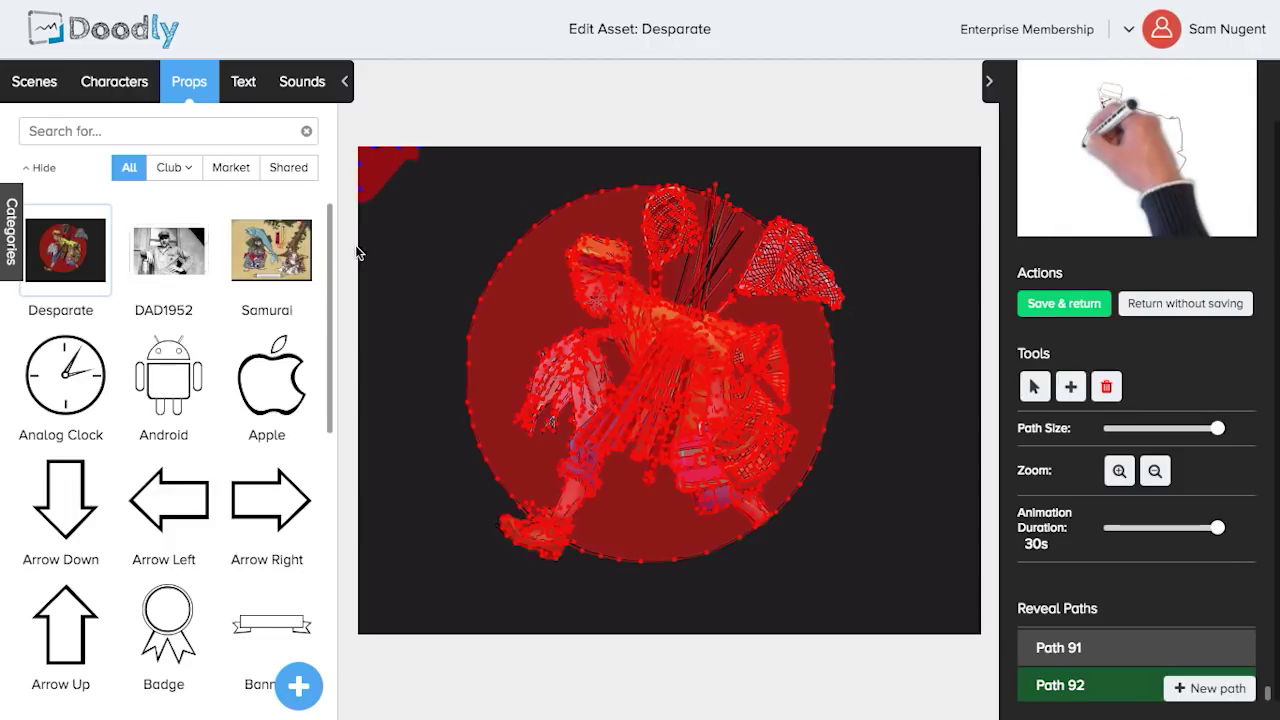
{"action": "left_click", "coordinate": [358, 228]}
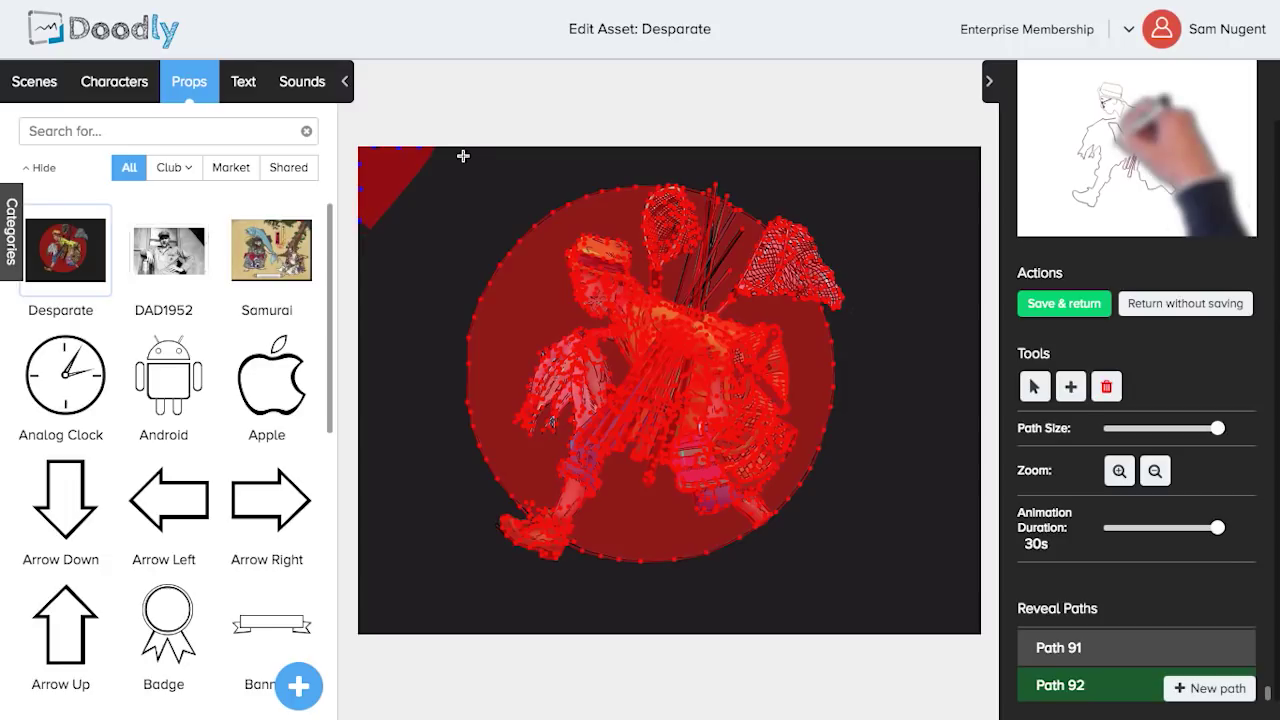
{"action": "left_click", "coordinate": [364, 288]}
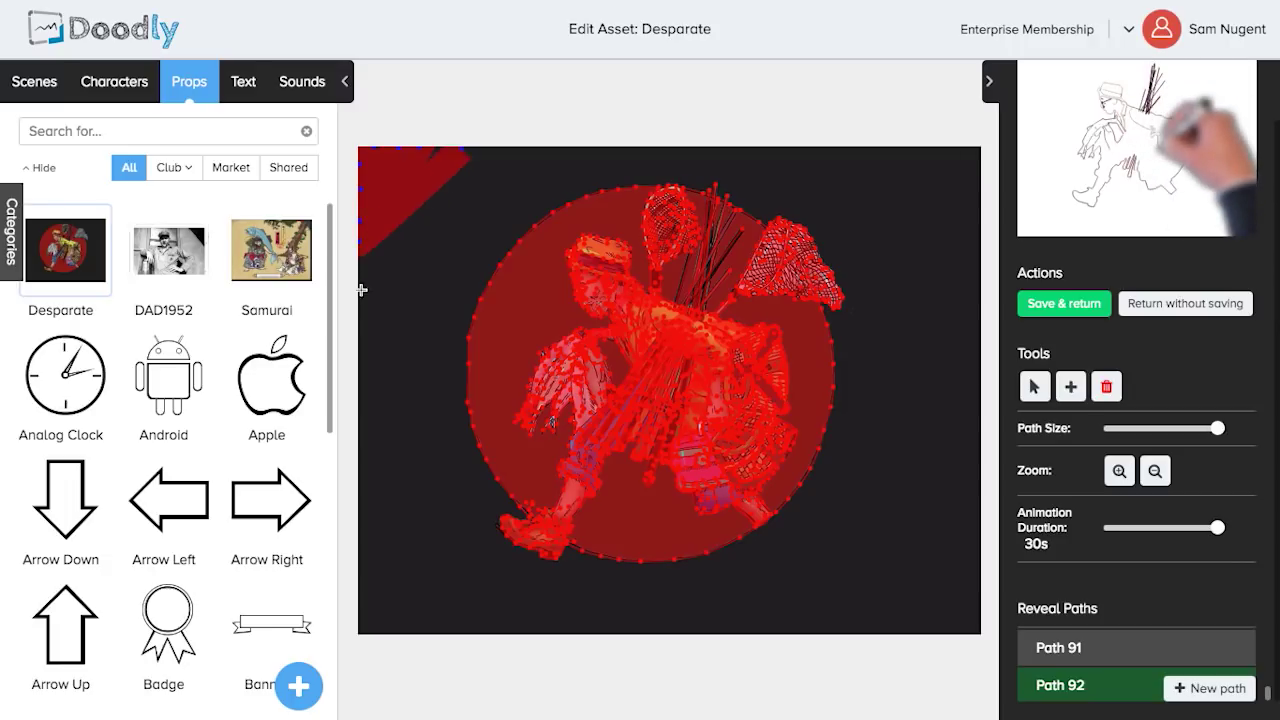
{"action": "left_click", "coordinate": [745, 150]}
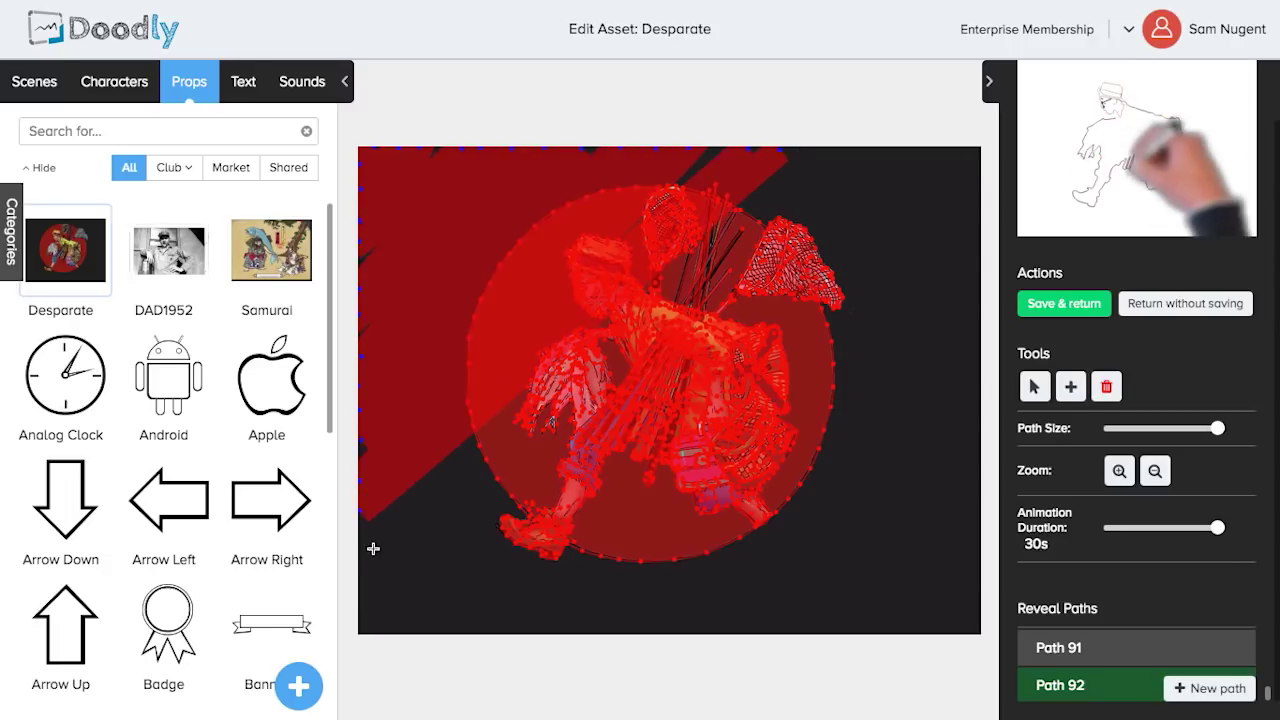
{"action": "left_click", "coordinate": [810, 156]}
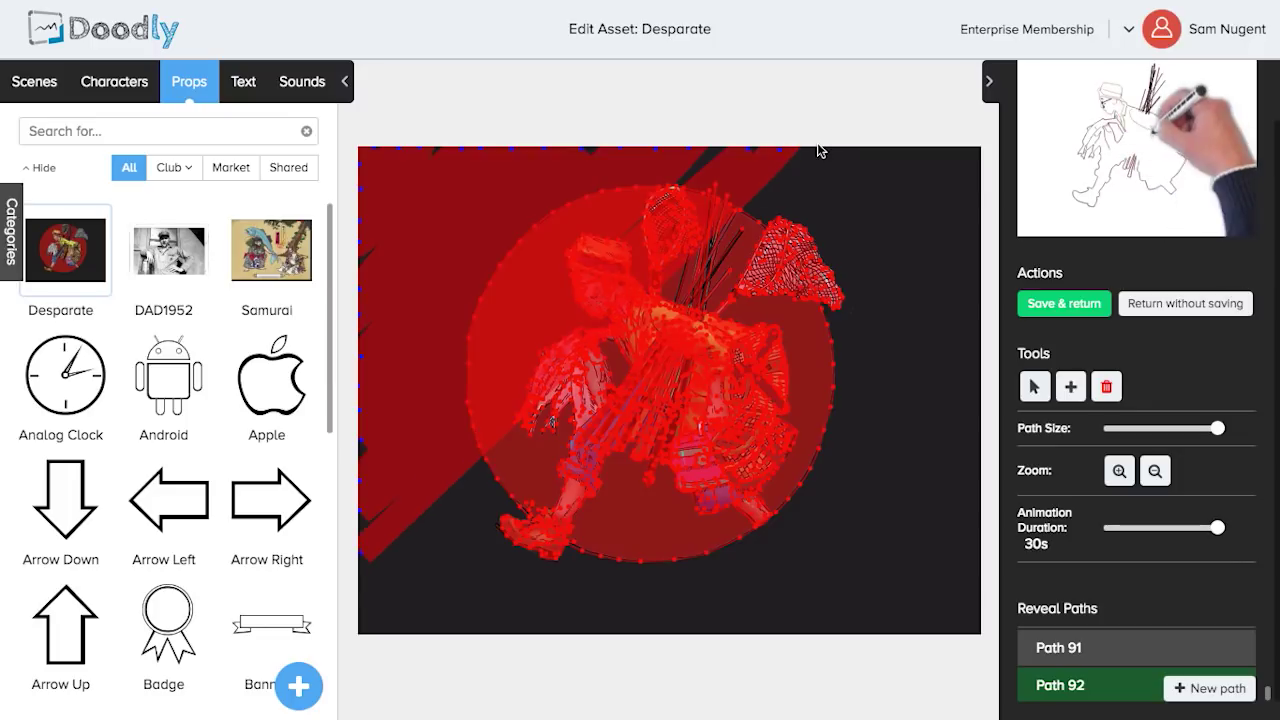
{"action": "left_click", "coordinate": [362, 580]}
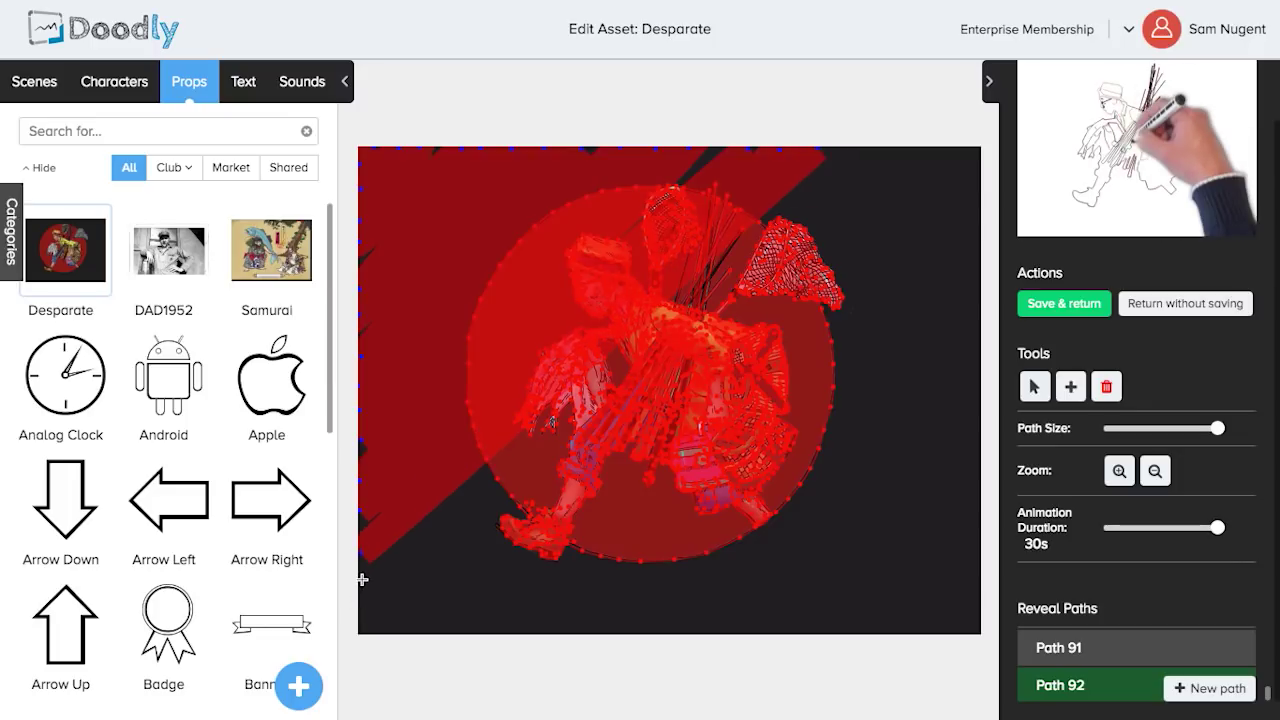
- Continue Path 92 in diagonal back-and-forth strokes across the middle of the artwork, from the top edge to the lower-left corner and bottom edge
{"action": "left_click", "coordinate": [830, 192]}
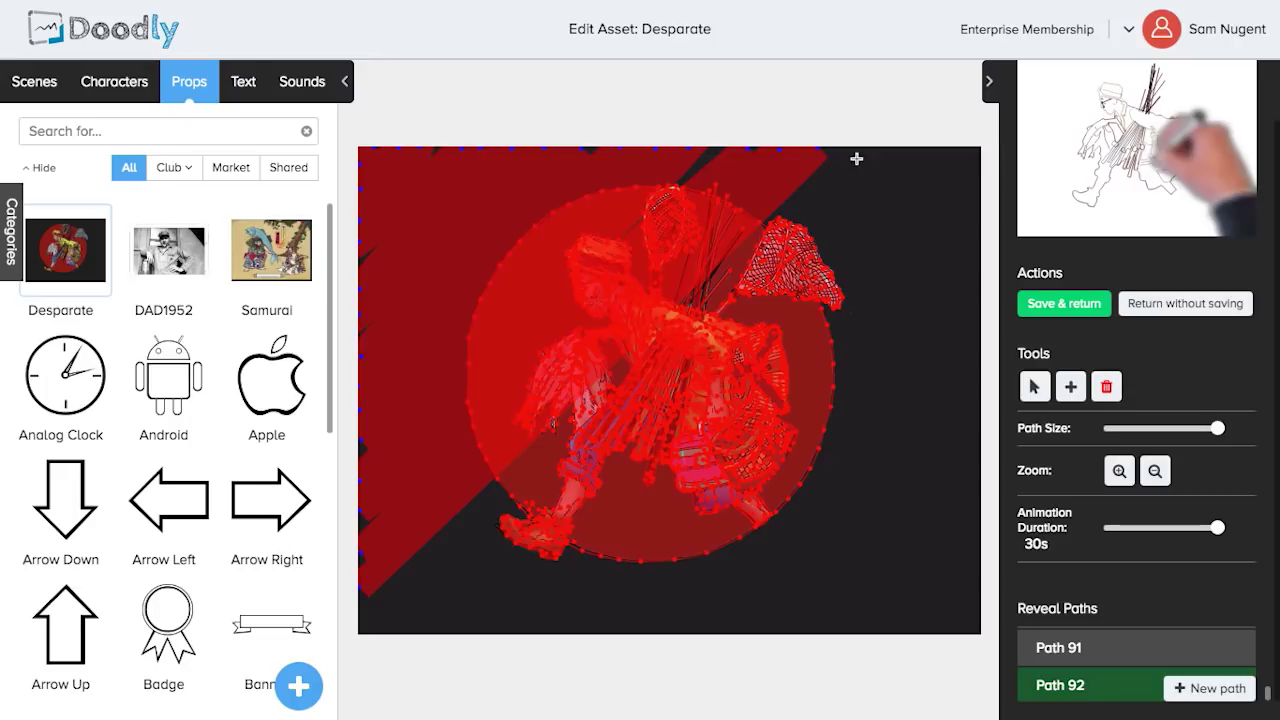
{"action": "left_click", "coordinate": [780, 224]}
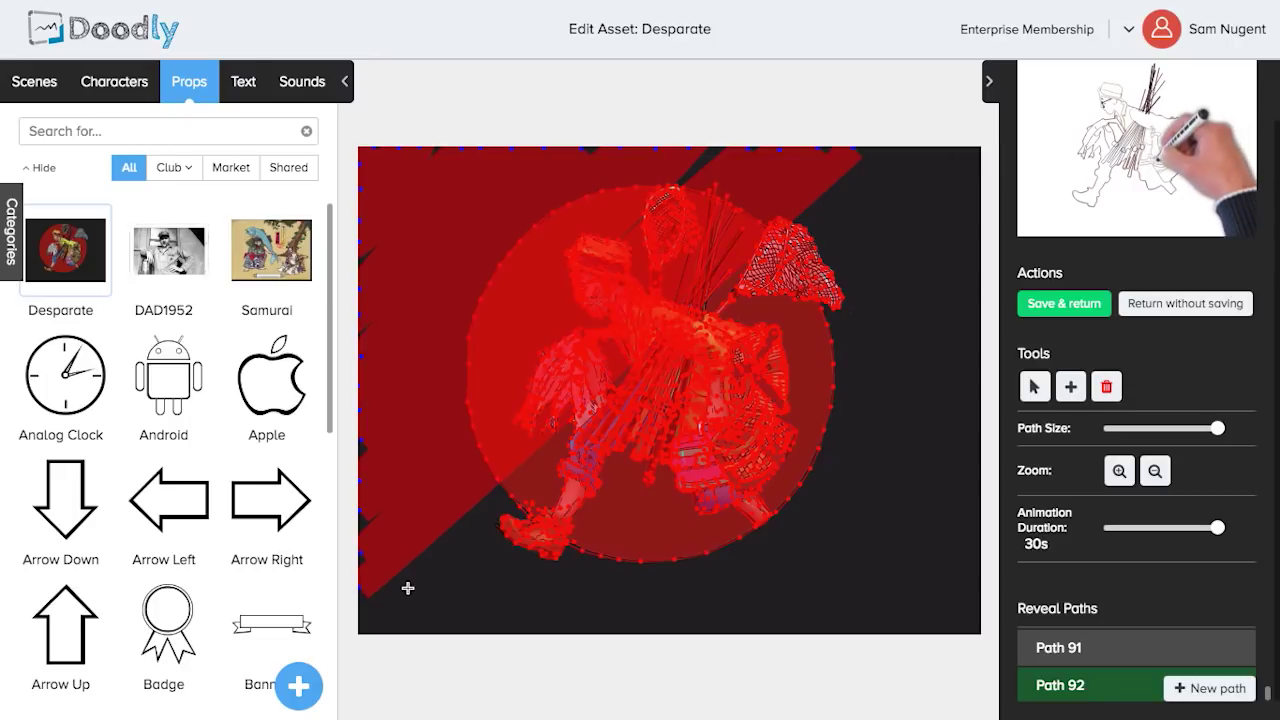
{"action": "left_click", "coordinate": [360, 612]}
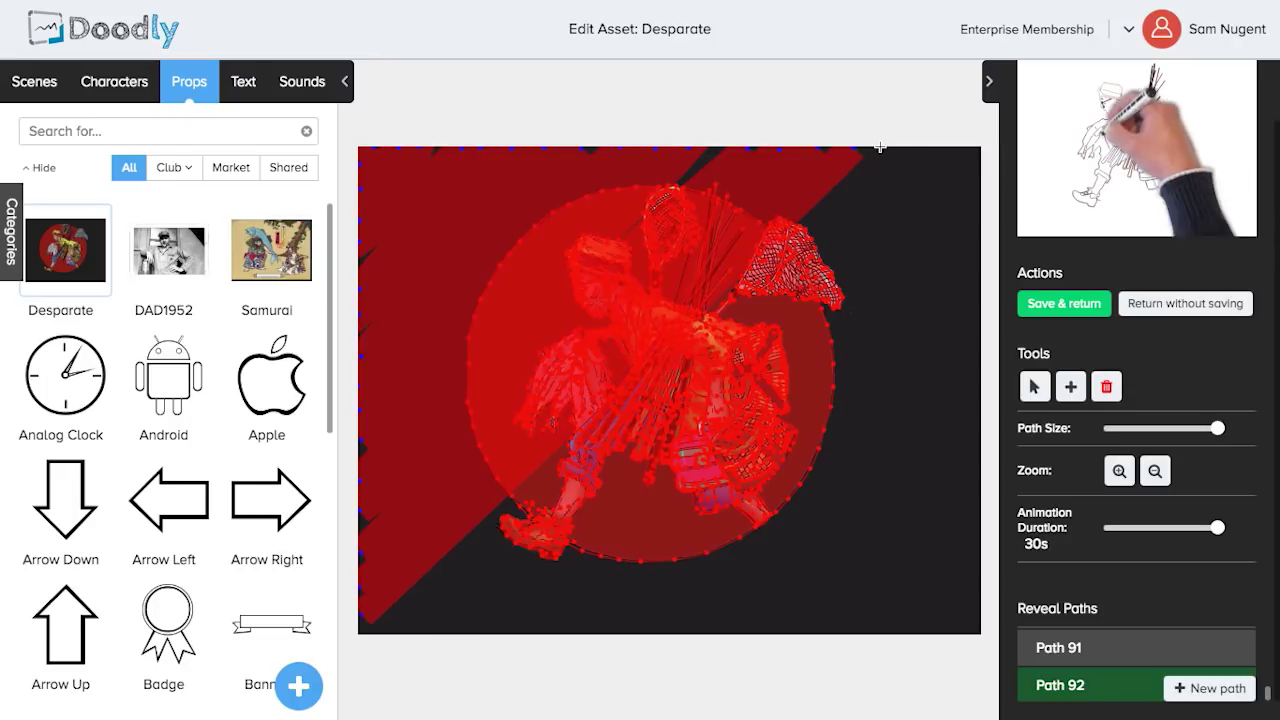
{"action": "left_click", "coordinate": [377, 645]}
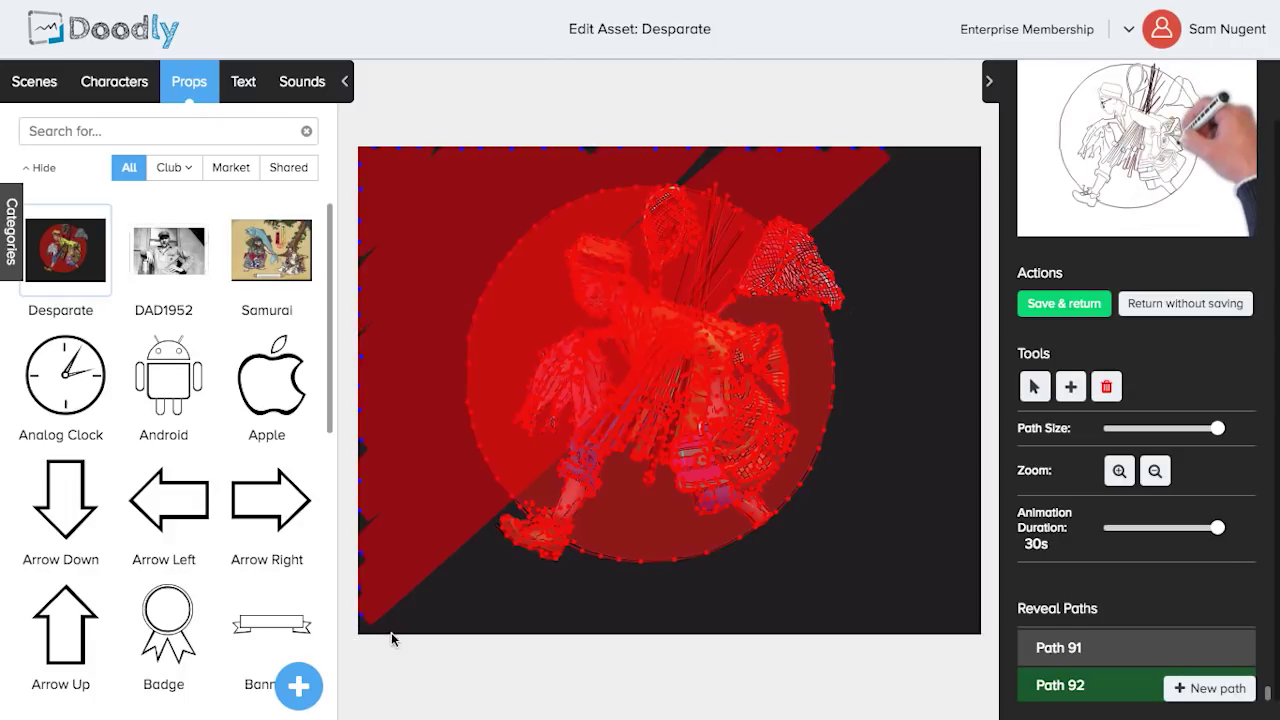
{"action": "left_click", "coordinate": [395, 644]}
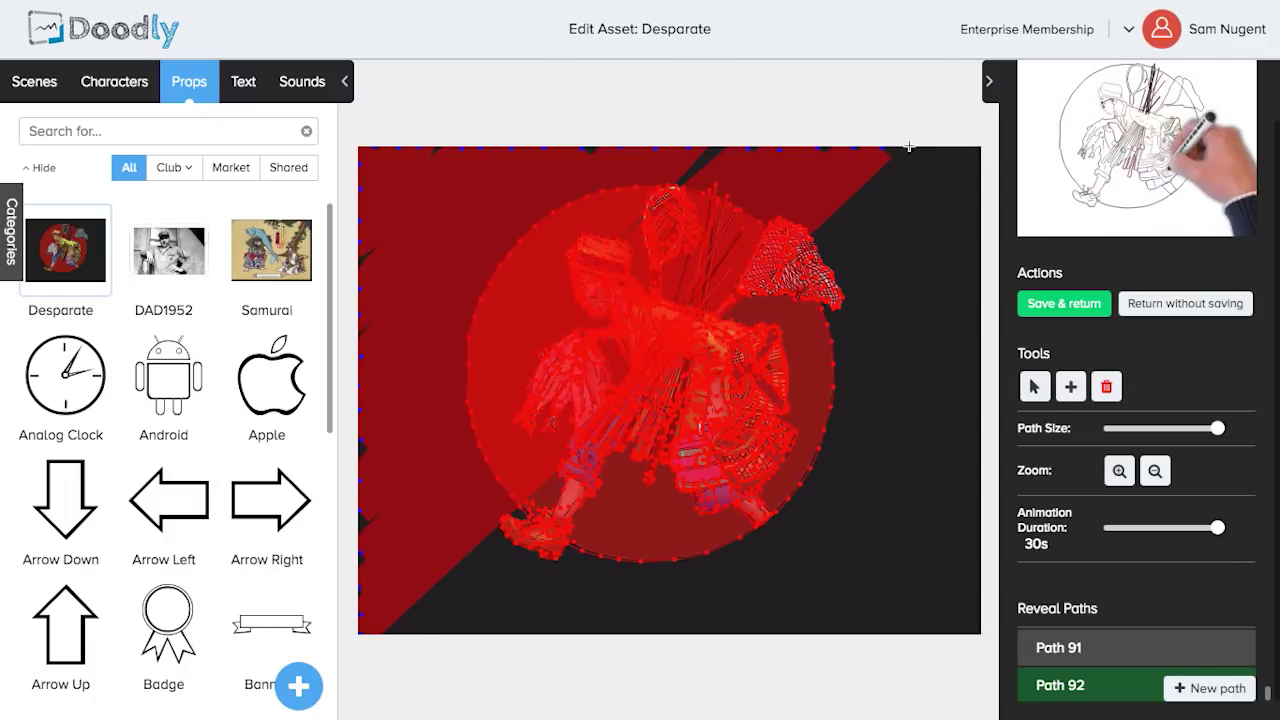
{"action": "left_click", "coordinate": [878, 194]}
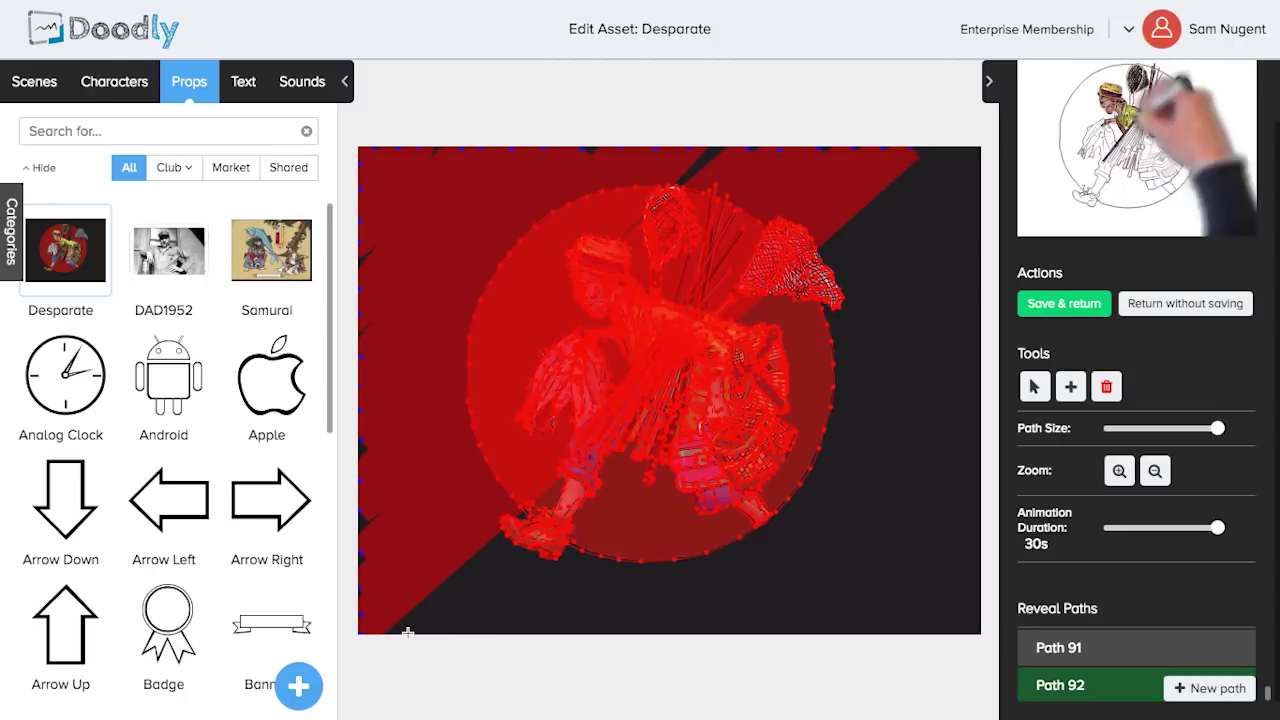
{"action": "left_click", "coordinate": [466, 640]}
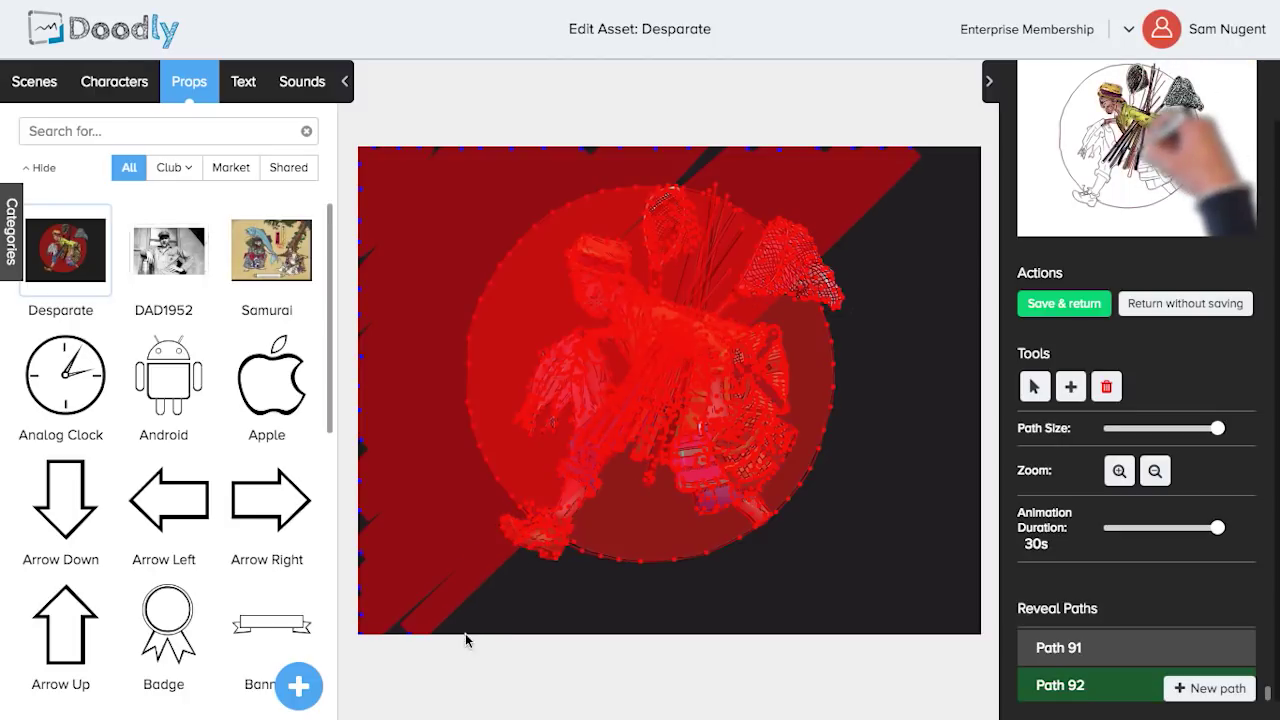
{"action": "left_click", "coordinate": [940, 148]}
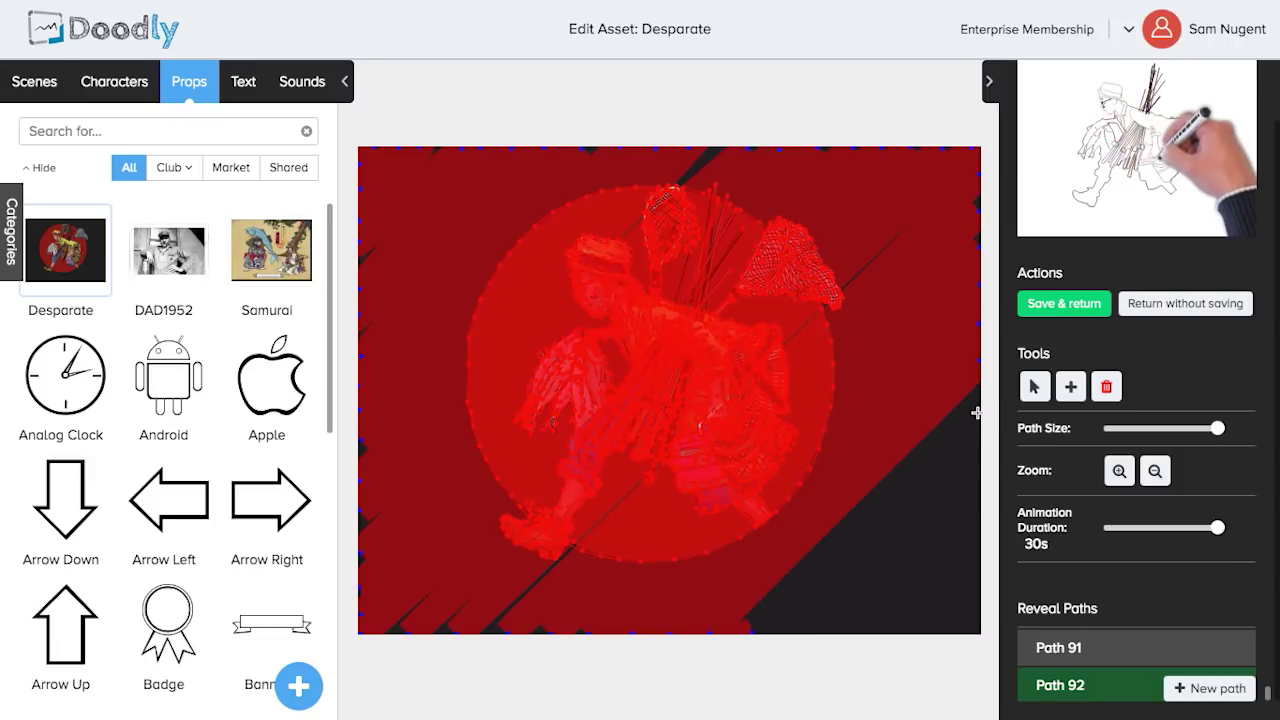
- Finish Path 92 by covering the artwork's lower-right corner and the remaining diagonal gaps, and save the asset
{"action": "left_click", "coordinate": [765, 632]}
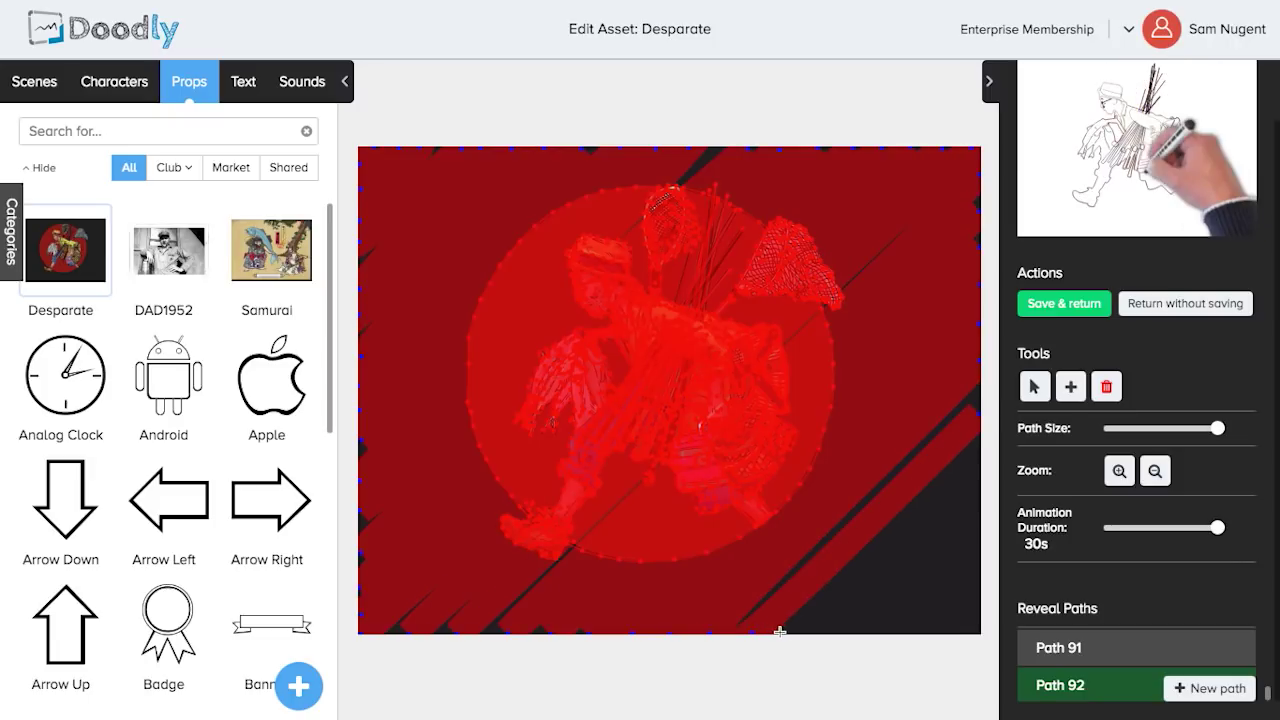
{"action": "left_click", "coordinate": [977, 448]}
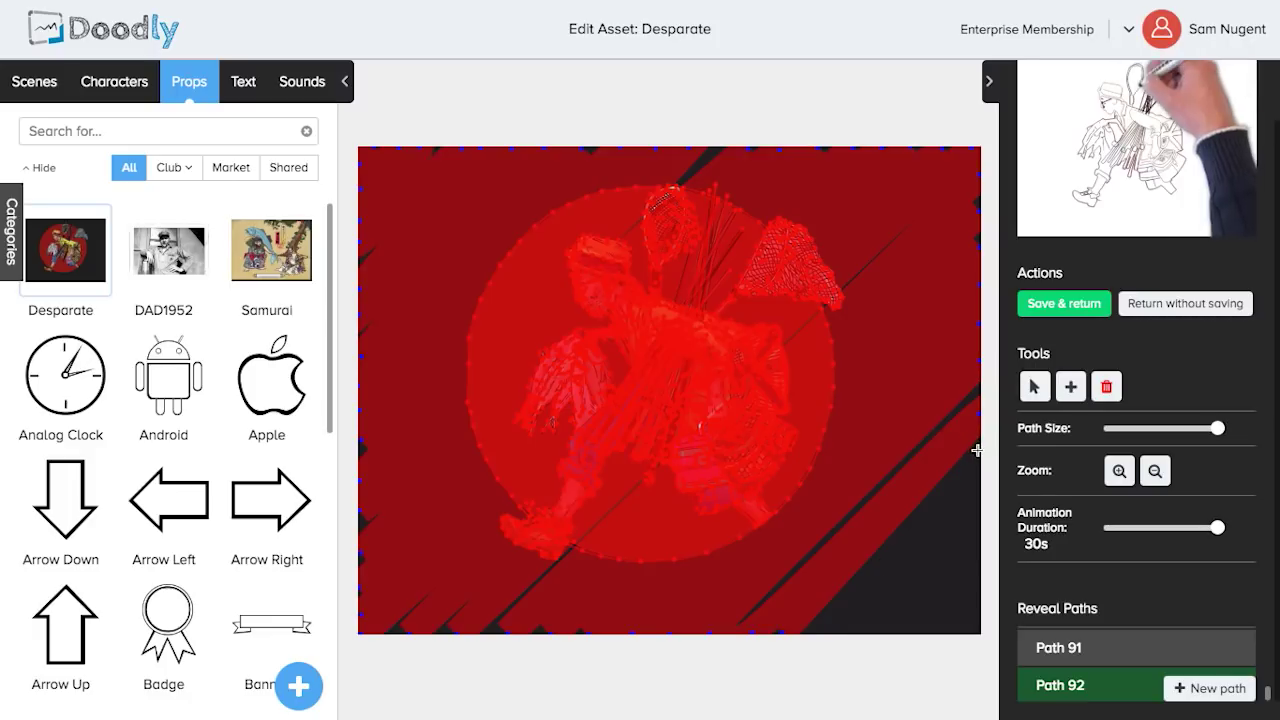
{"action": "left_click", "coordinate": [820, 631]}
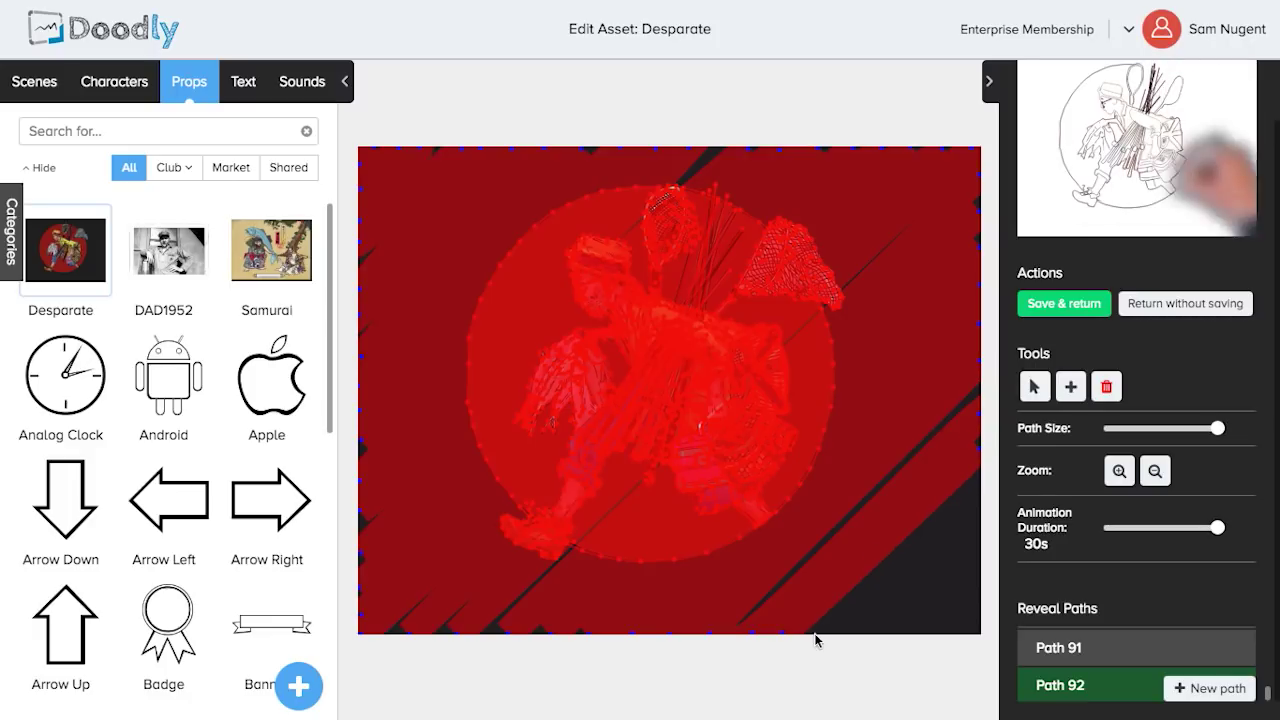
{"action": "left_click", "coordinate": [974, 486]}
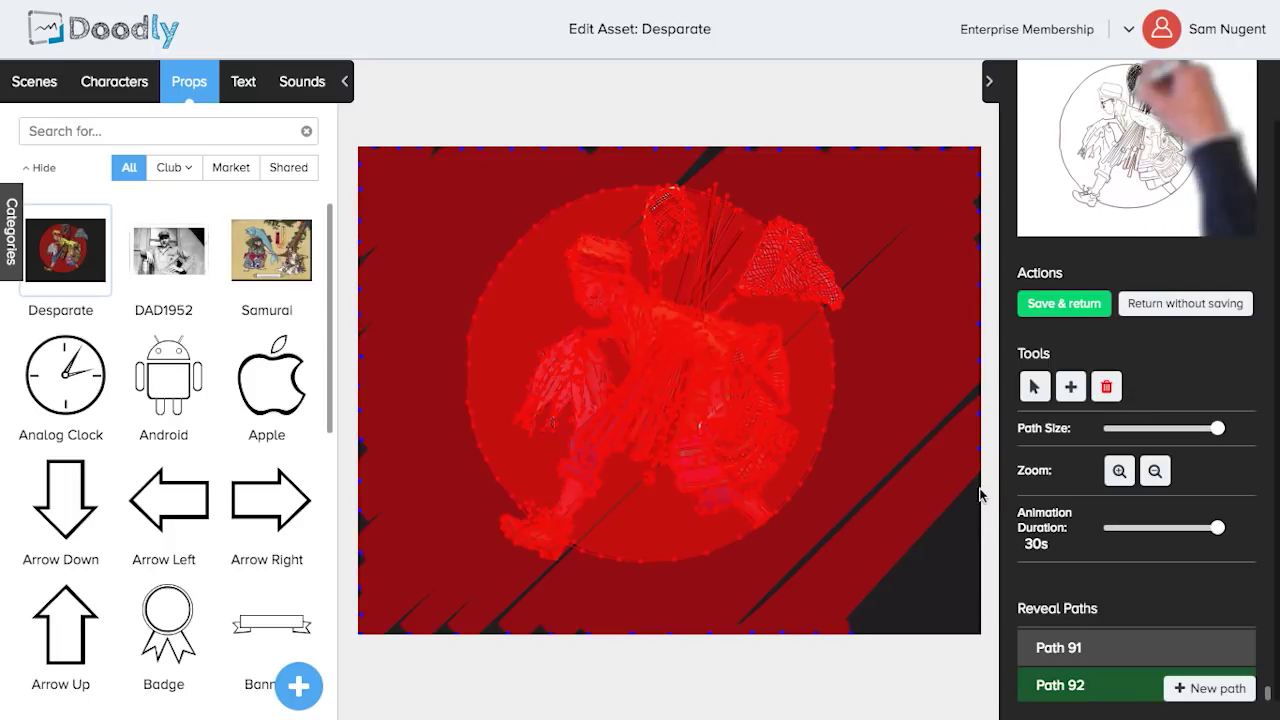
{"action": "left_click", "coordinate": [872, 630]}
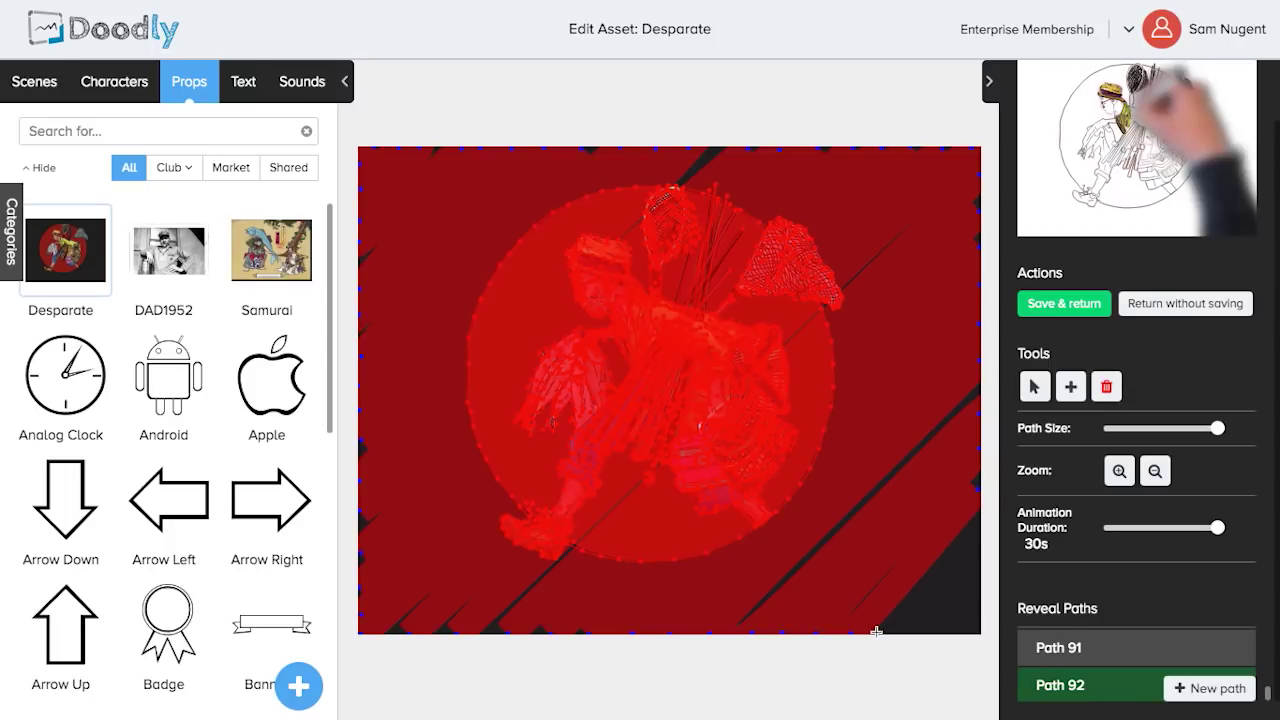
{"action": "left_click", "coordinate": [980, 526]}
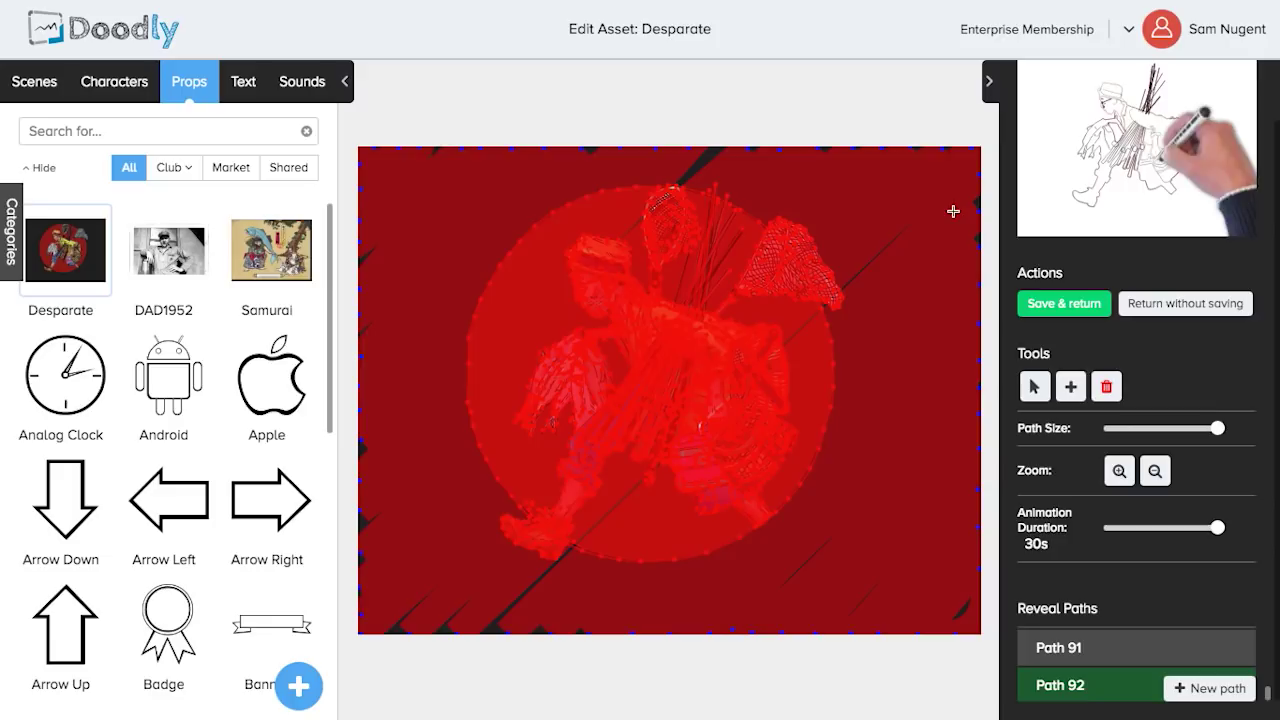
{"action": "left_click", "coordinate": [480, 627]}
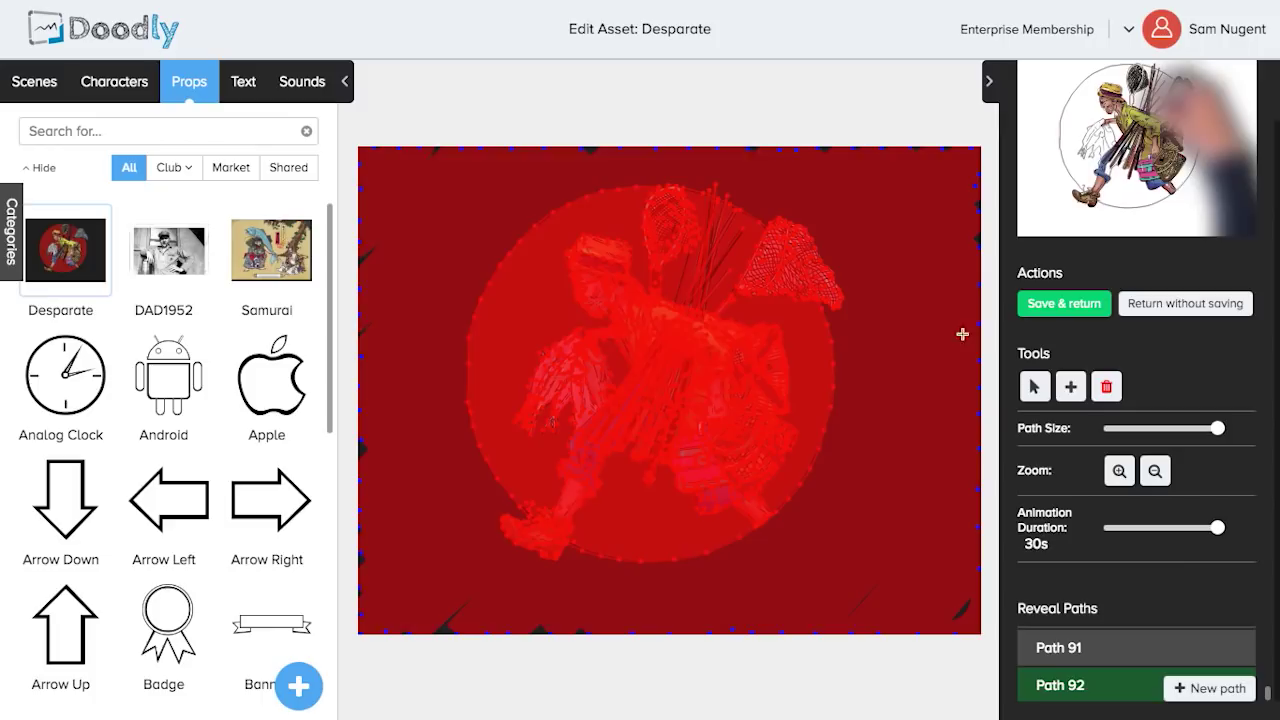
{"action": "left_click", "coordinate": [1064, 304]}
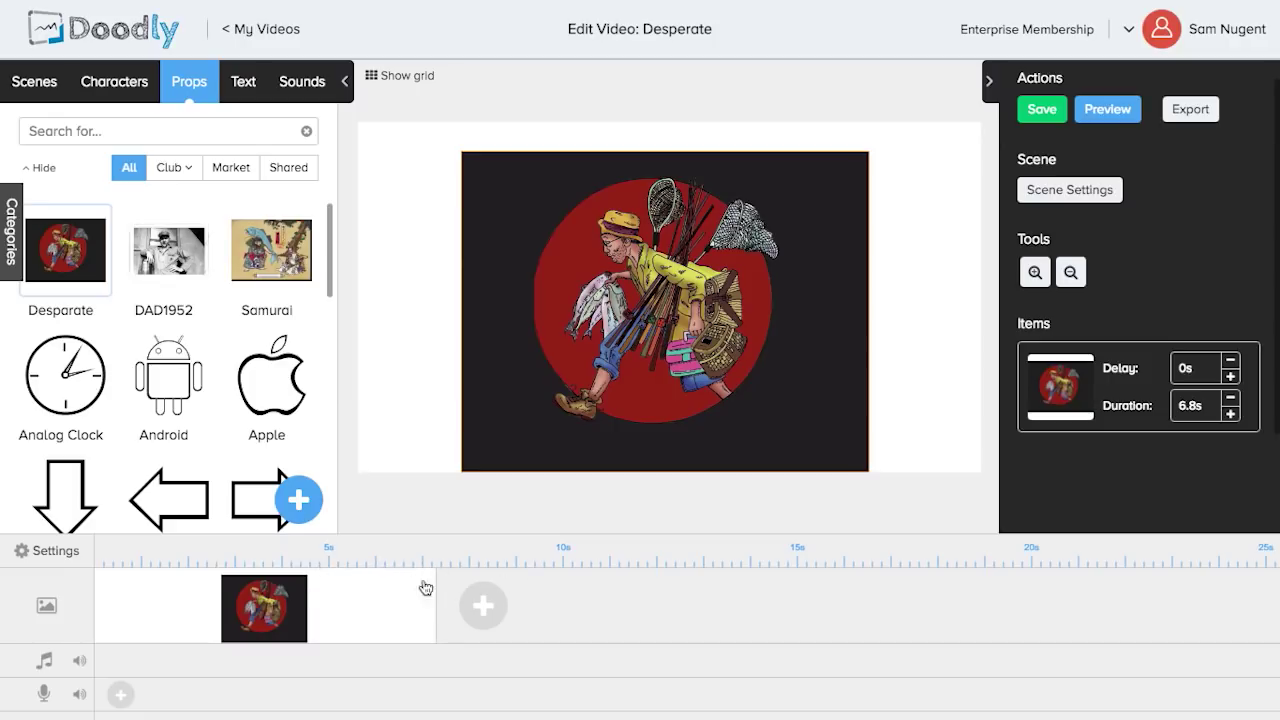
- Extend the Desperate scene on the timeline until the artwork's drawing duration is 29.54 s
{"action": "left_click_drag", "start_coordinate": [437, 609], "coordinate": [516, 620]}
{"action": "left_click_drag", "start_coordinate": [1108, 593], "coordinate": [1204, 596]}
{"action": "left_click_drag", "start_coordinate": [890, 716], "coordinate": [1163, 714]}
{"action": "left_click_drag", "start_coordinate": [1029, 578], "coordinate": [1223, 596]}
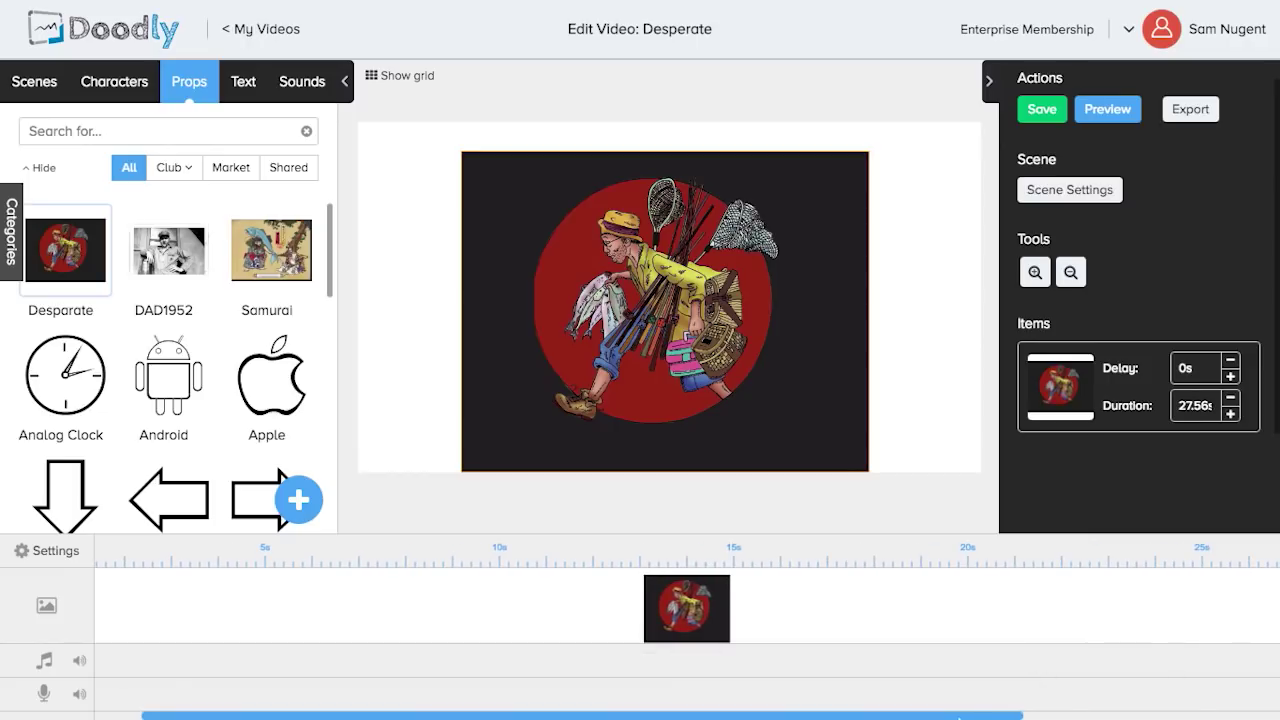
{"action": "mouse_move", "coordinate": [958, 716]}
{"action": "scroll", "coordinate": [1203, 683], "scroll_direction": "right", "scroll_amount": 5}
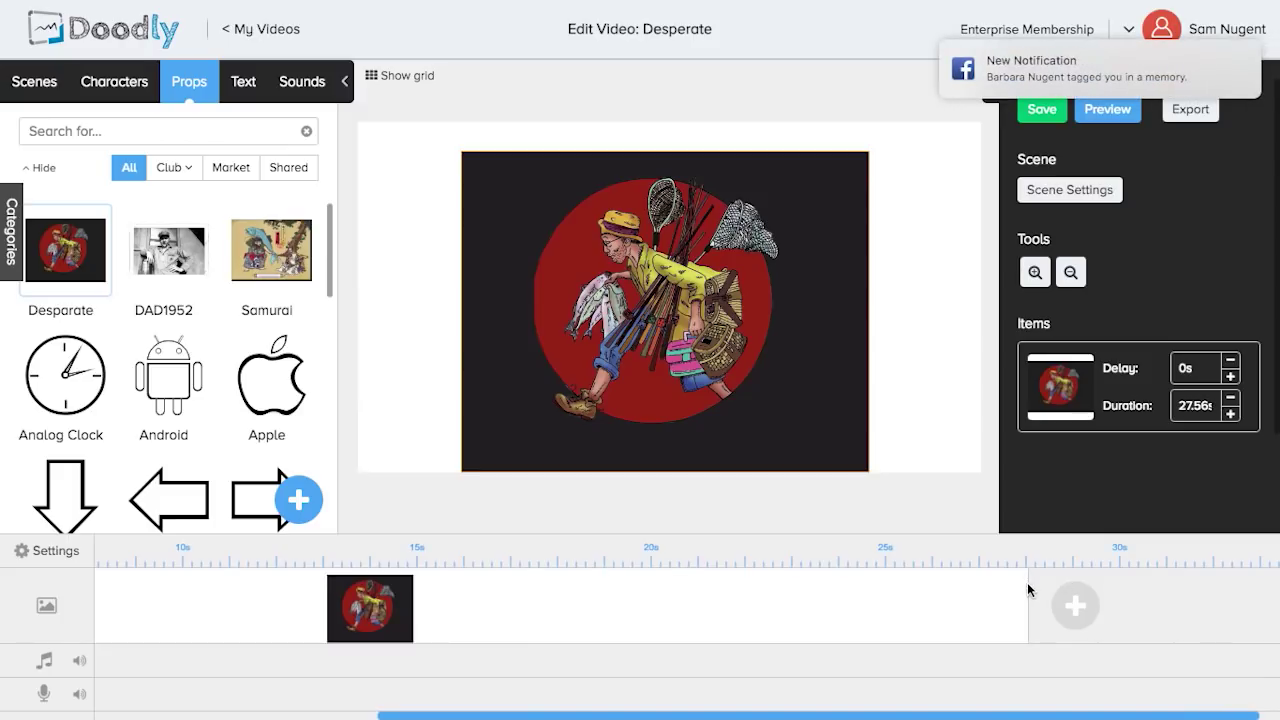
{"action": "mouse_move", "coordinate": [1028, 617]}
{"action": "left_mouse_down"}
{"action": "mouse_move", "coordinate": [1034, 603]}
{"action": "mouse_move", "coordinate": [1137, 597]}
{"action": "mouse_move", "coordinate": [1121, 600]}
{"action": "left_mouse_up"}
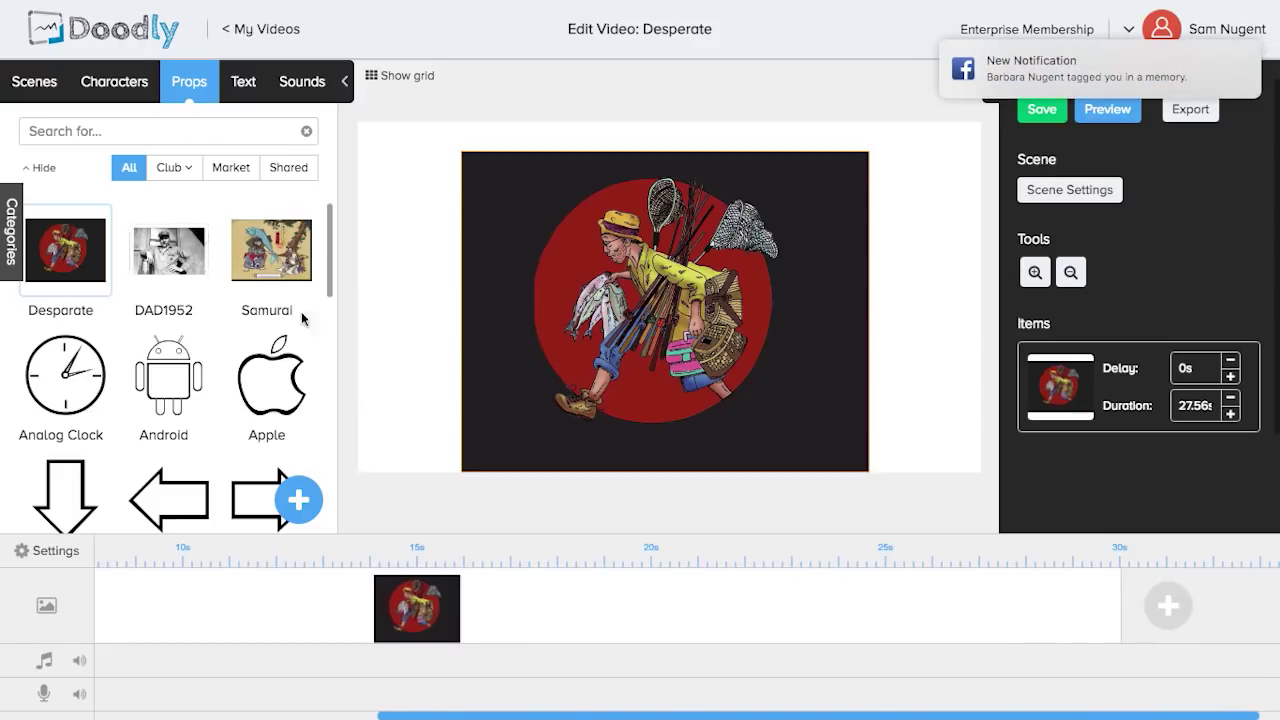
{"action": "left_click", "coordinate": [409, 152]}
- Add the sound "A Beautiful Life" to the video's music track
{"action": "left_click", "coordinate": [305, 82]}
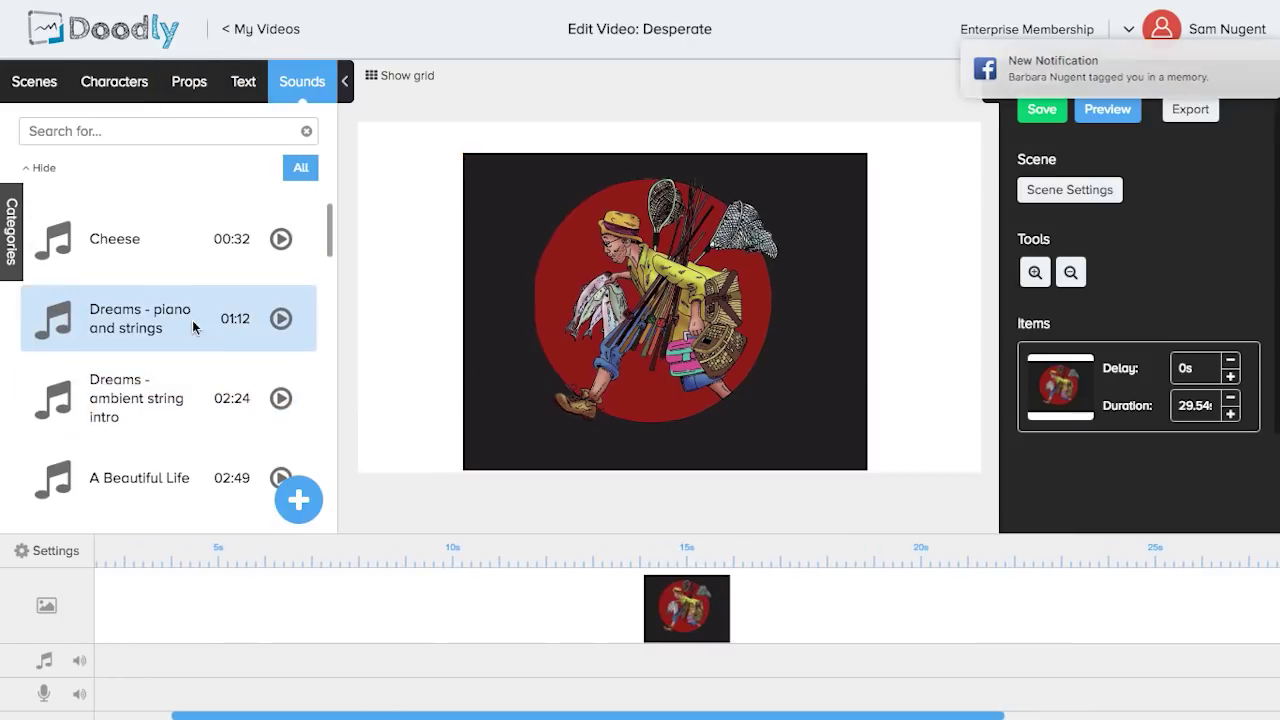
{"action": "scroll", "coordinate": [238, 438], "scroll_direction": "down", "scroll_amount": 2}
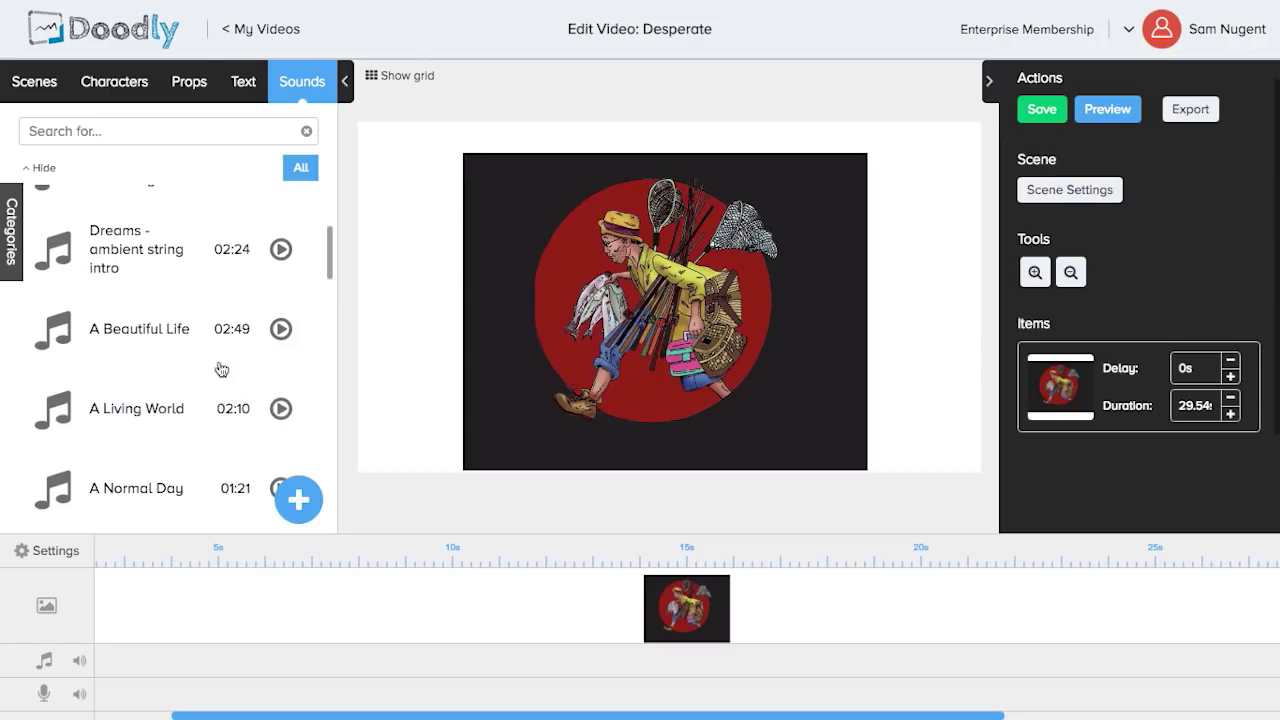
{"action": "left_click_drag", "start_coordinate": [144, 340], "coordinate": [446, 671]}
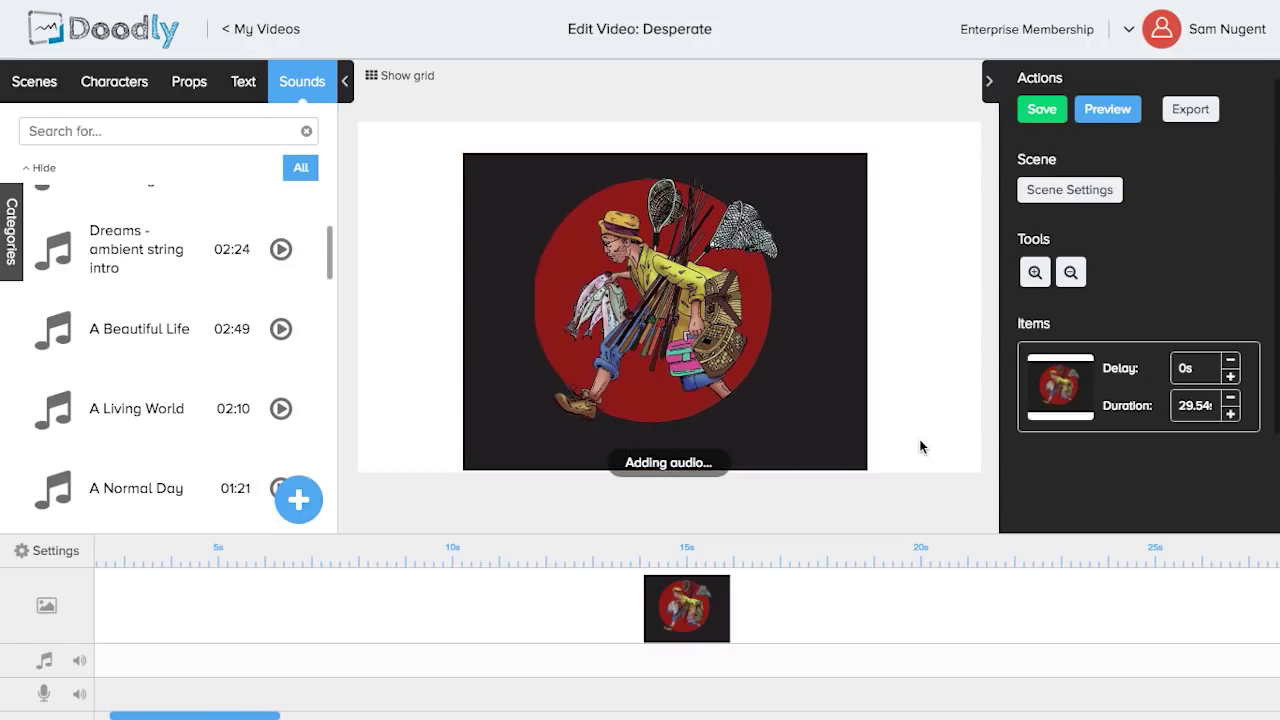
- Set the scene's extra time at the end to 5 s and its exit animation to None, and save the video
{"action": "left_click", "coordinate": [1088, 192]}
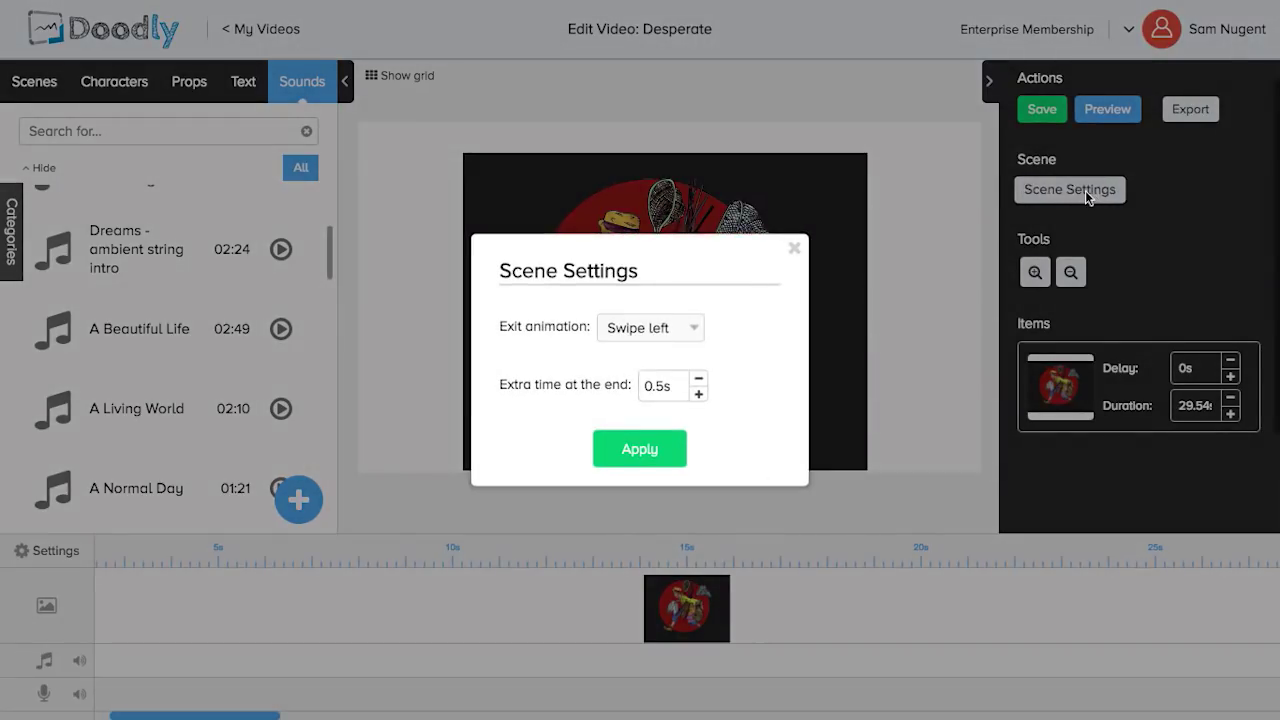
{"action": "left_click_drag", "start_coordinate": [674, 385], "coordinate": [590, 386]}
{"action": "type", "text": "5"}
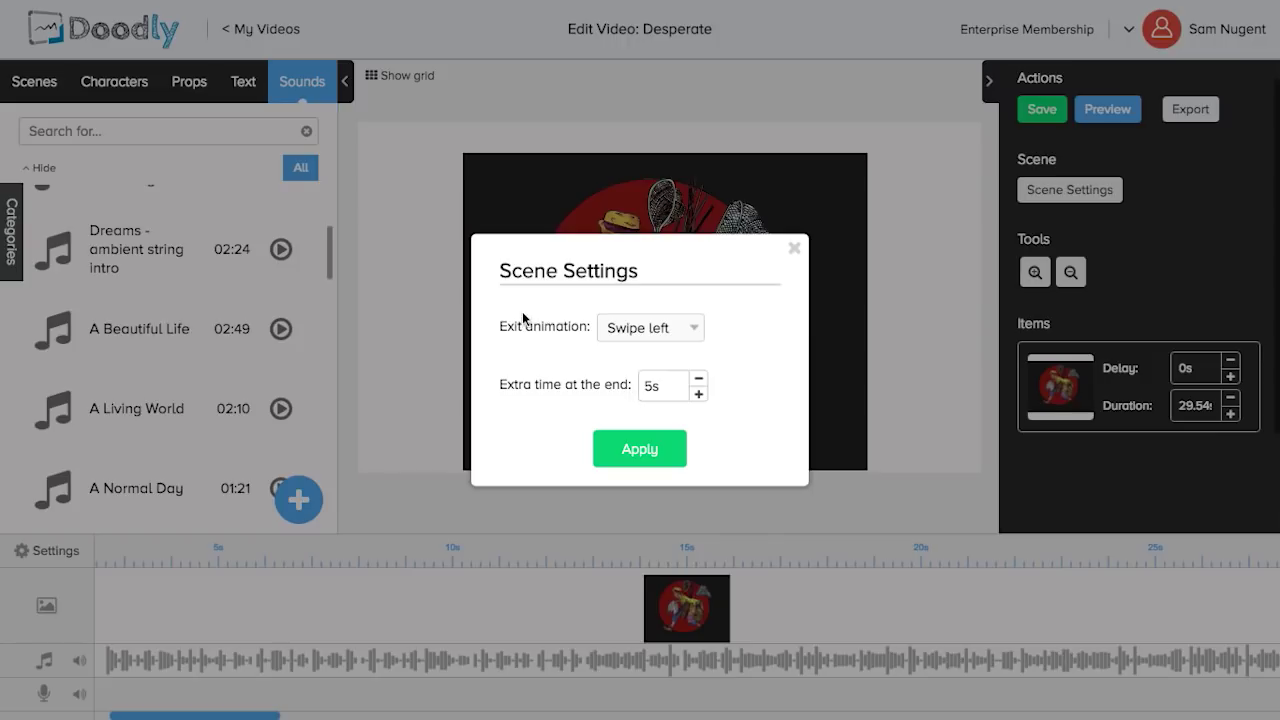
{"action": "left_click", "coordinate": [674, 329]}
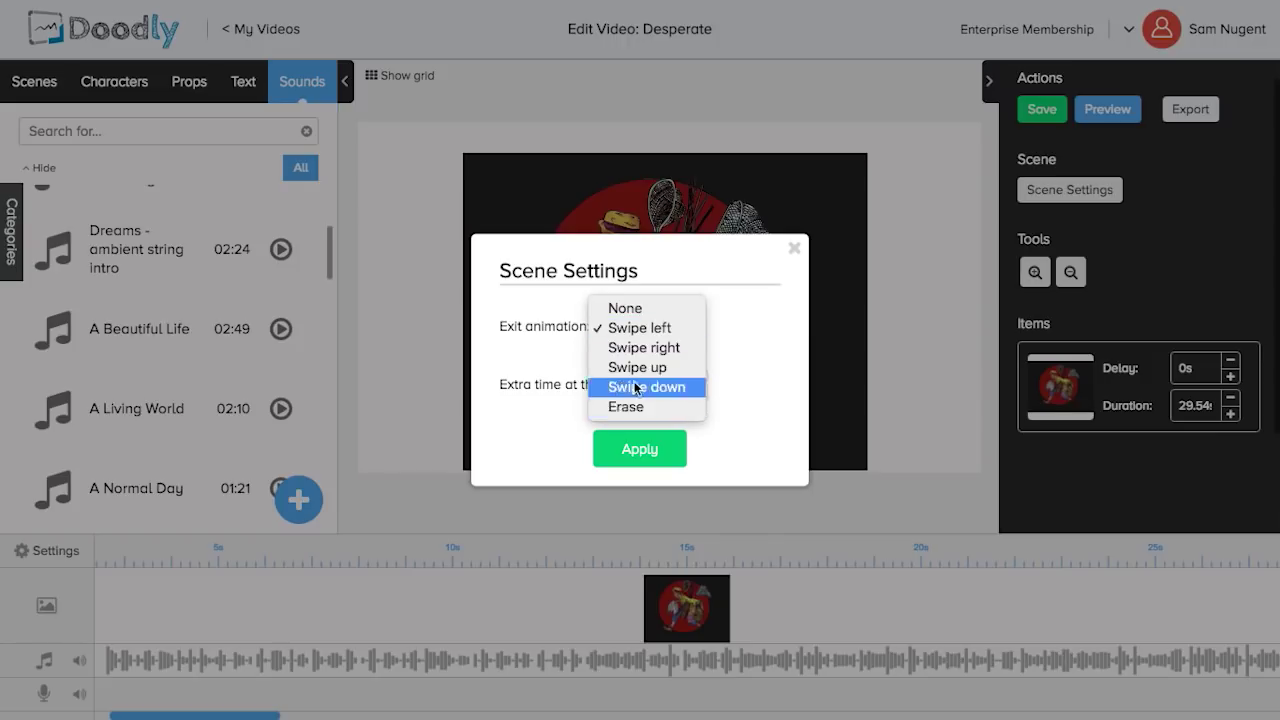
{"action": "left_click", "coordinate": [660, 308]}
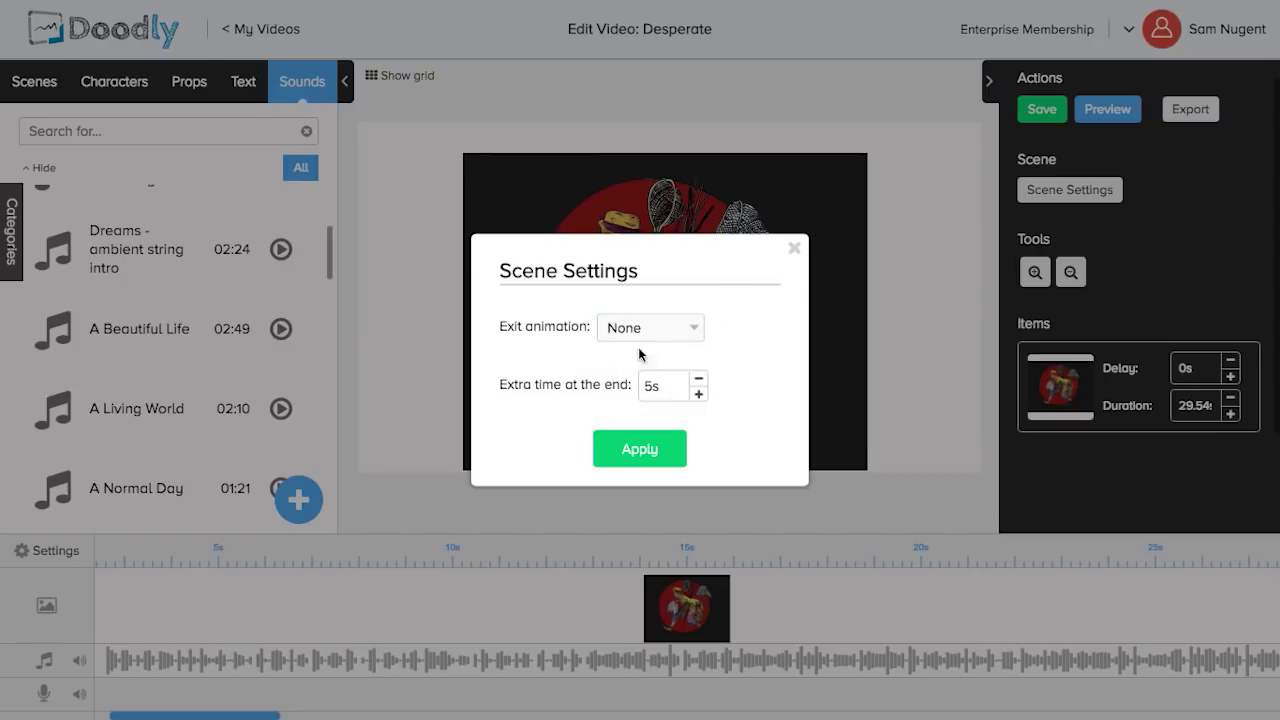
{"action": "left_click", "coordinate": [655, 449]}
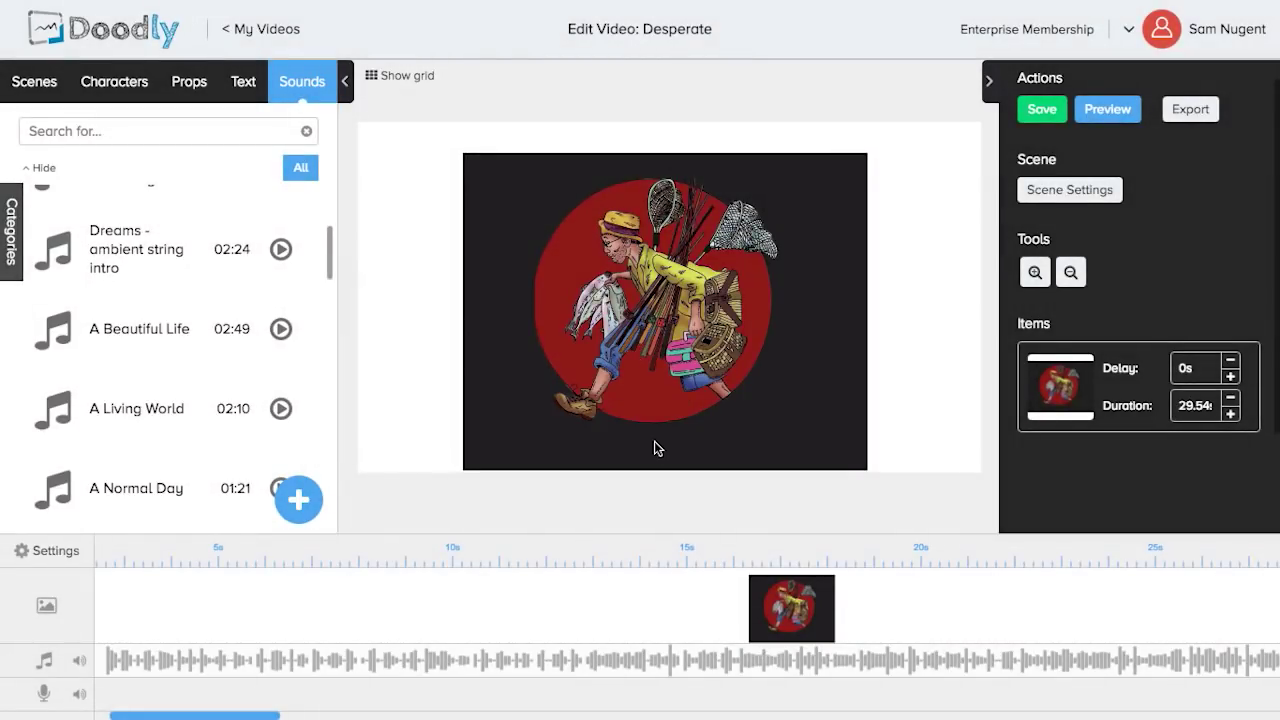
{"action": "left_click", "coordinate": [1038, 112]}
- Add Gochi Hand text reading "Desparate Times Call For Desparate Fishing" and centre it just above the artwork
{"action": "left_click", "coordinate": [243, 81]}
{"action": "left_click_drag", "start_coordinate": [150, 152], "coordinate": [583, 152]}
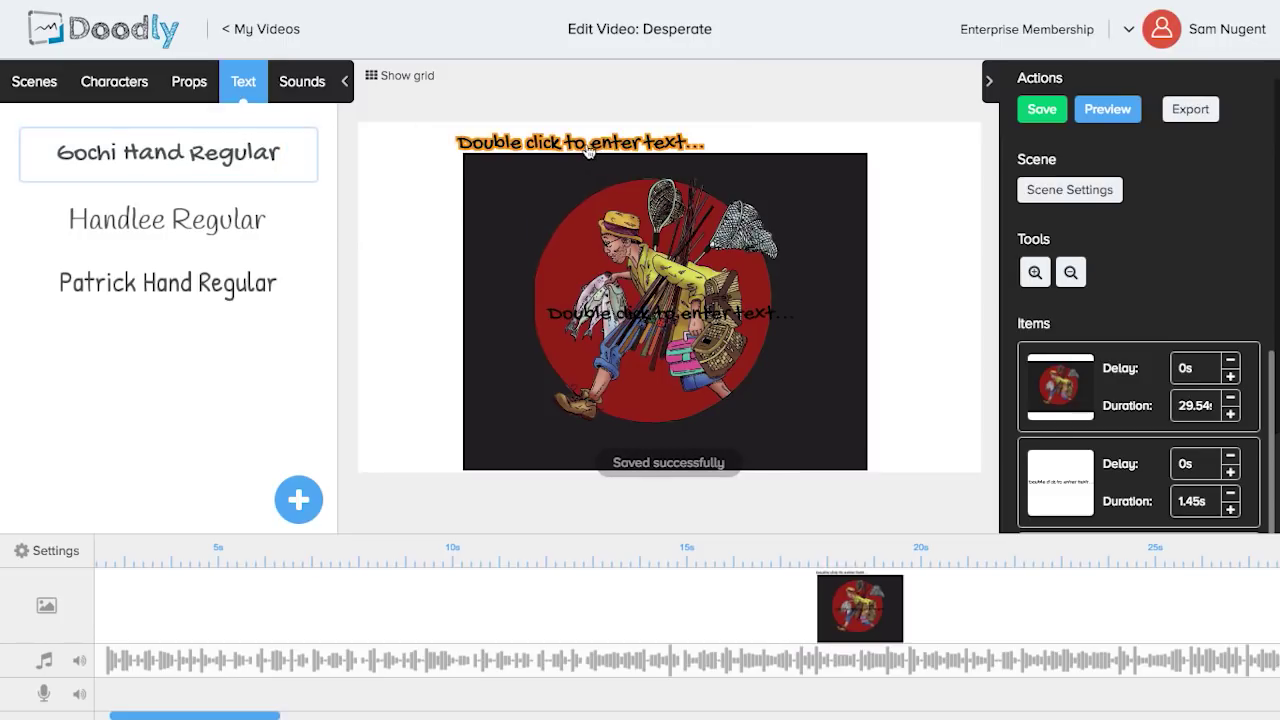
{"action": "left_click", "coordinate": [583, 152]}
{"action": "double_click", "coordinate": [550, 156]}
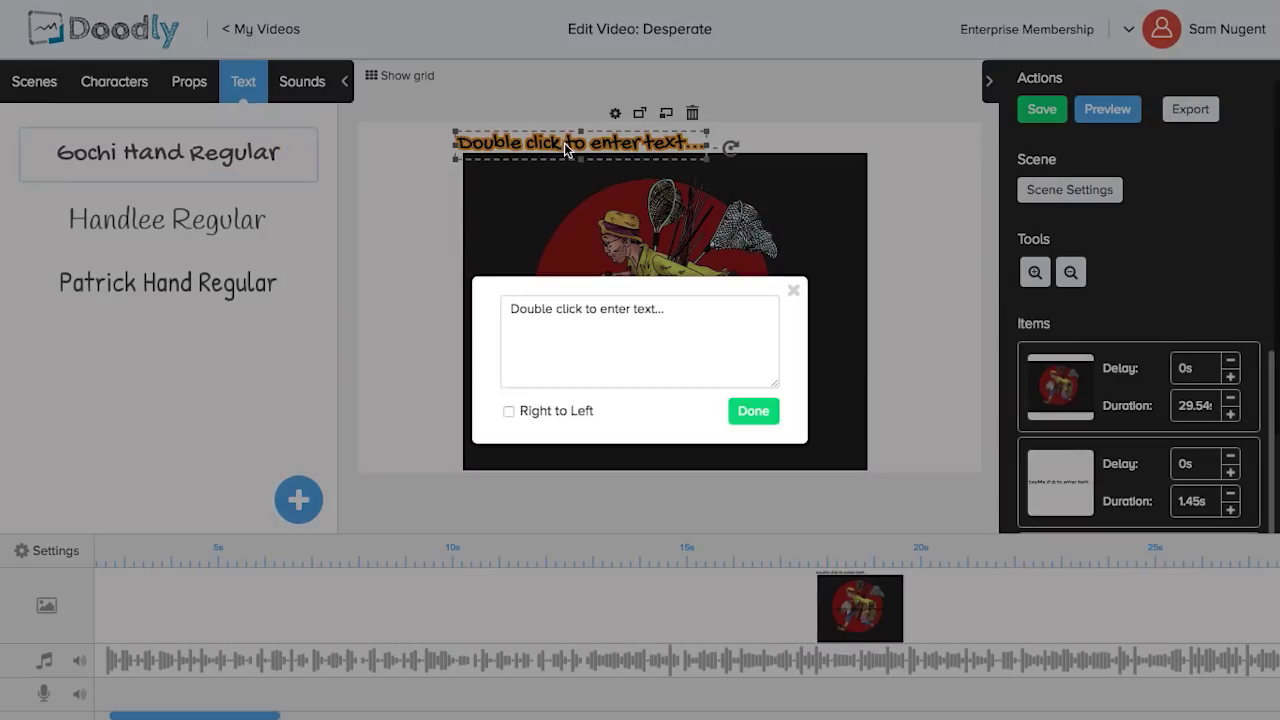
{"action": "left_click_drag", "start_coordinate": [660, 299], "coordinate": [434, 300]}
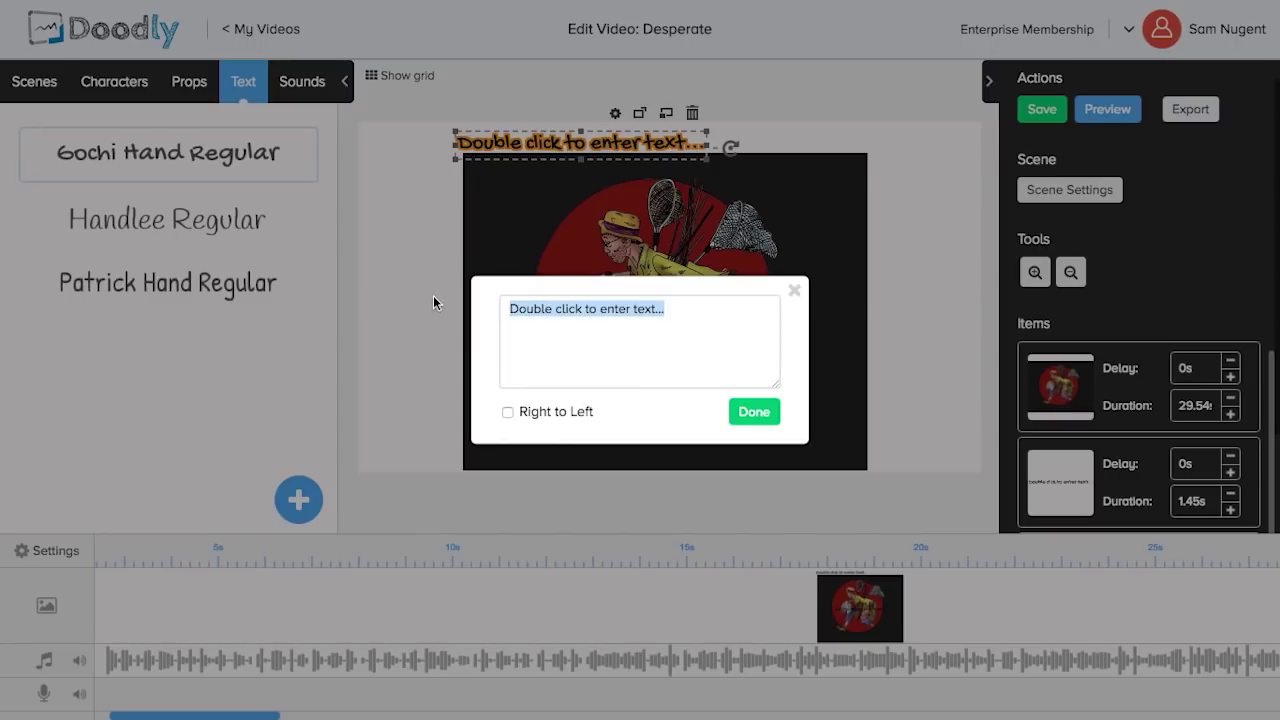
{"action": "type", "text": "Dep"}
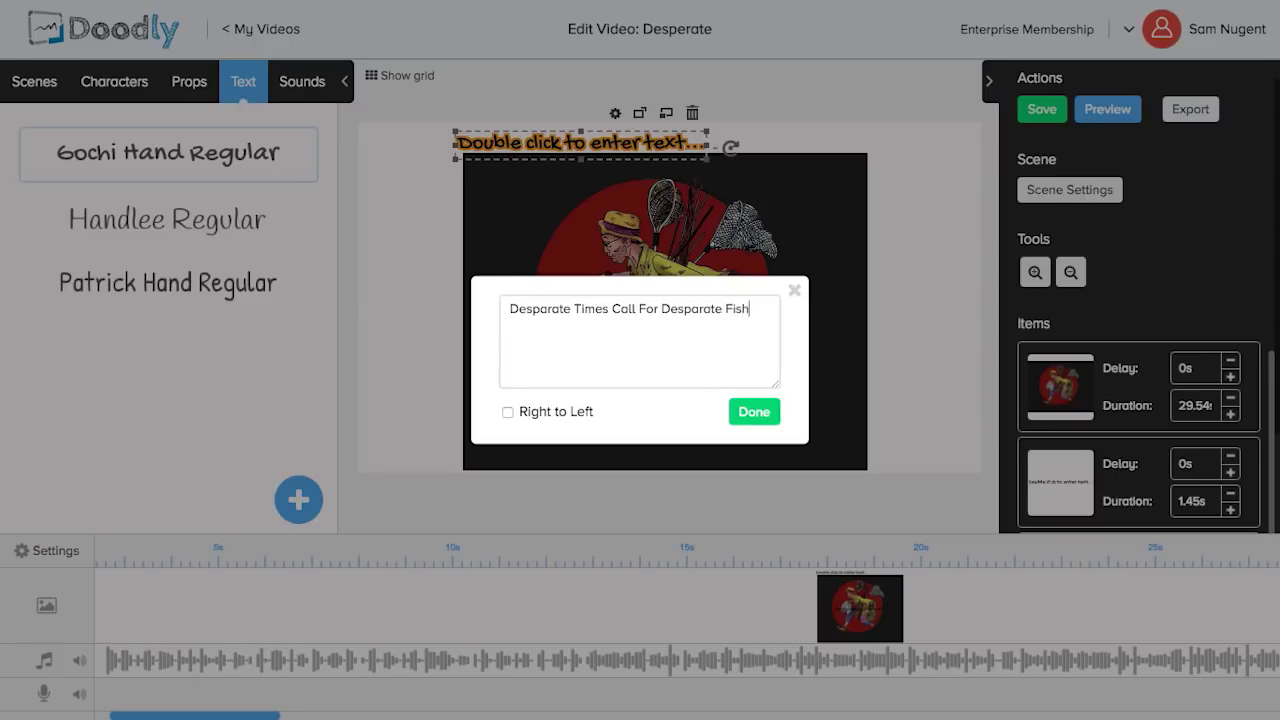
{"action": "left_click", "coordinate": [751, 414]}
{"action": "left_click_drag", "start_coordinate": [665, 148], "coordinate": [745, 148]}
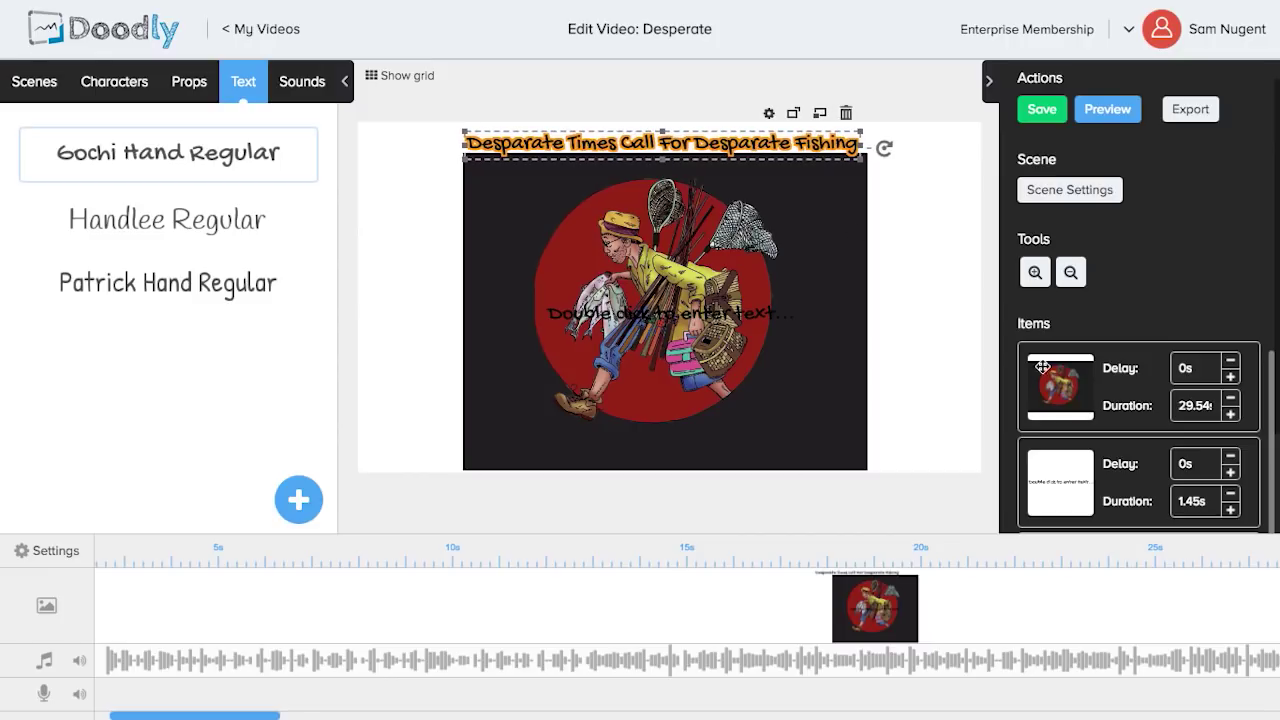
- Move the leftover placeholder text item ahead of the artwork in the scene's item order and reselect the title above the artwork
{"action": "left_click", "coordinate": [1147, 480]}
{"action": "left_click_drag", "start_coordinate": [1147, 480], "coordinate": [1140, 405]}
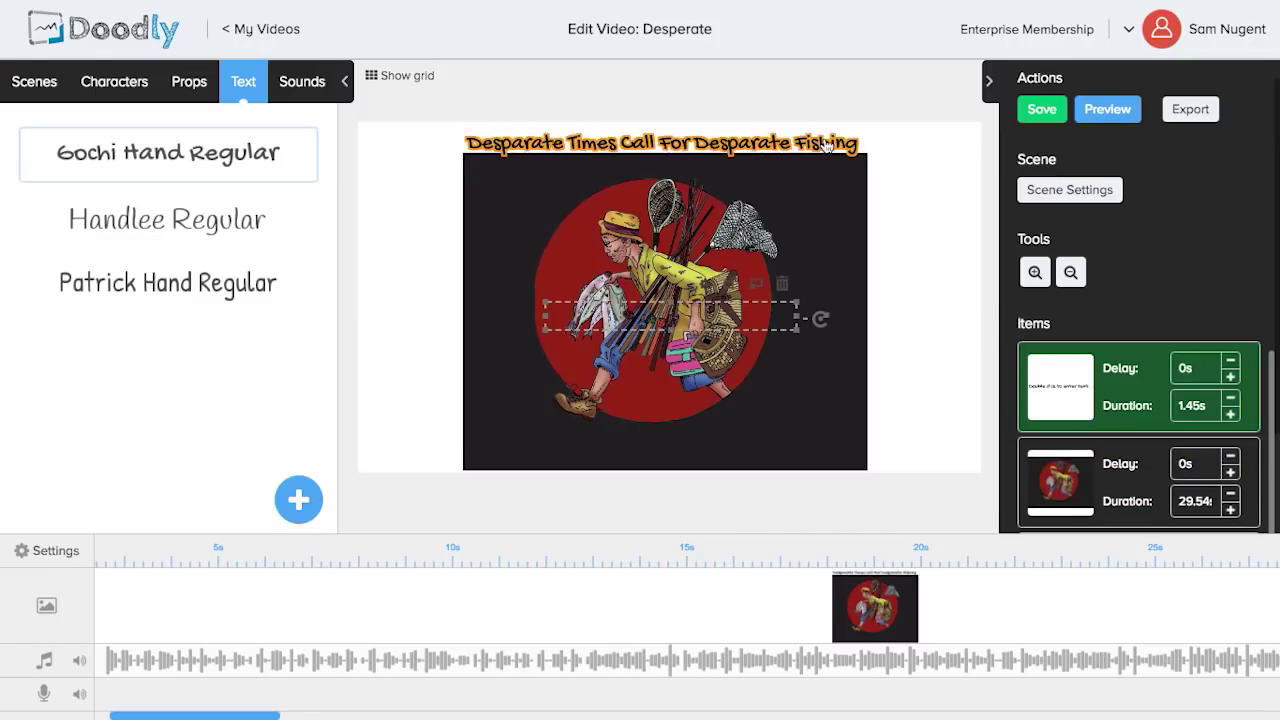
{"action": "left_click", "coordinate": [648, 140]}
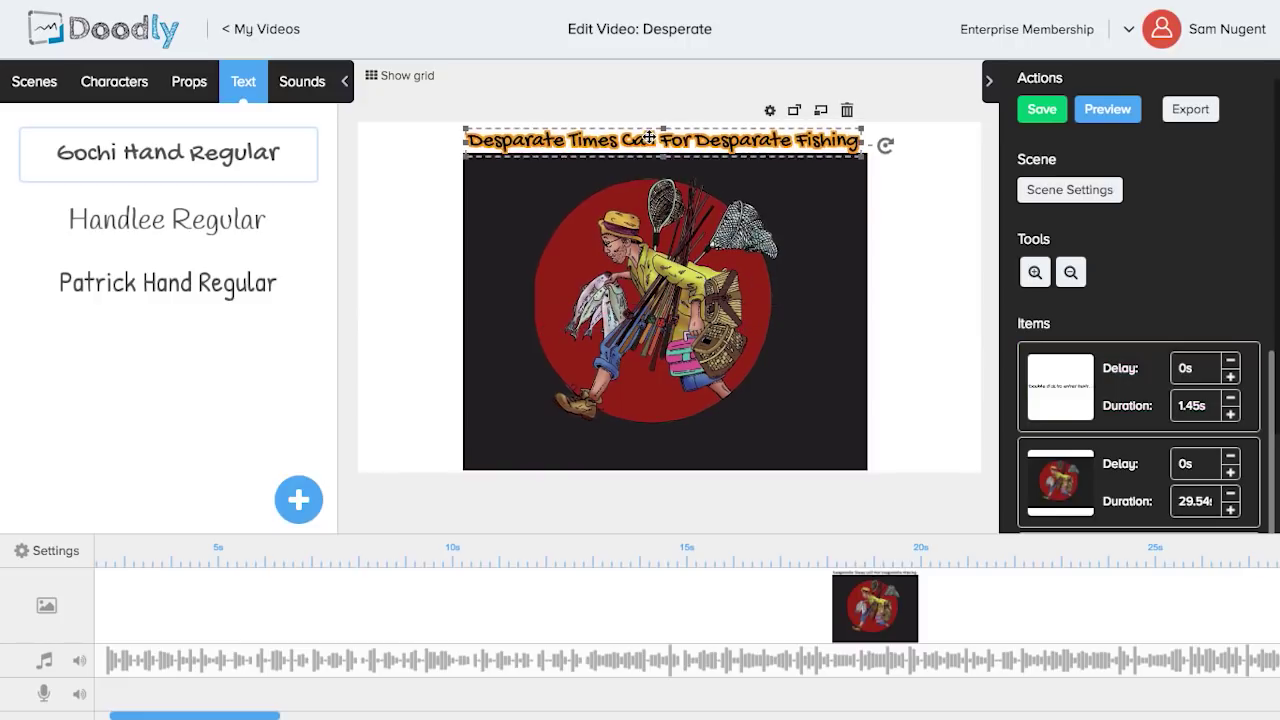
- Shrink the artwork, move the title down to just above it, and scale the title to about the artwork's width
{"action": "left_click", "coordinate": [636, 234]}
{"action": "left_click_drag", "start_coordinate": [870, 160], "coordinate": [830, 194]}
{"action": "mouse_move", "coordinate": [766, 324]}
{"action": "left_mouse_down"}
{"action": "mouse_move", "coordinate": [800, 310]}
{"action": "mouse_move", "coordinate": [790, 318]}
{"action": "left_mouse_up"}
{"action": "left_click_drag", "start_coordinate": [626, 142], "coordinate": [632, 159]}
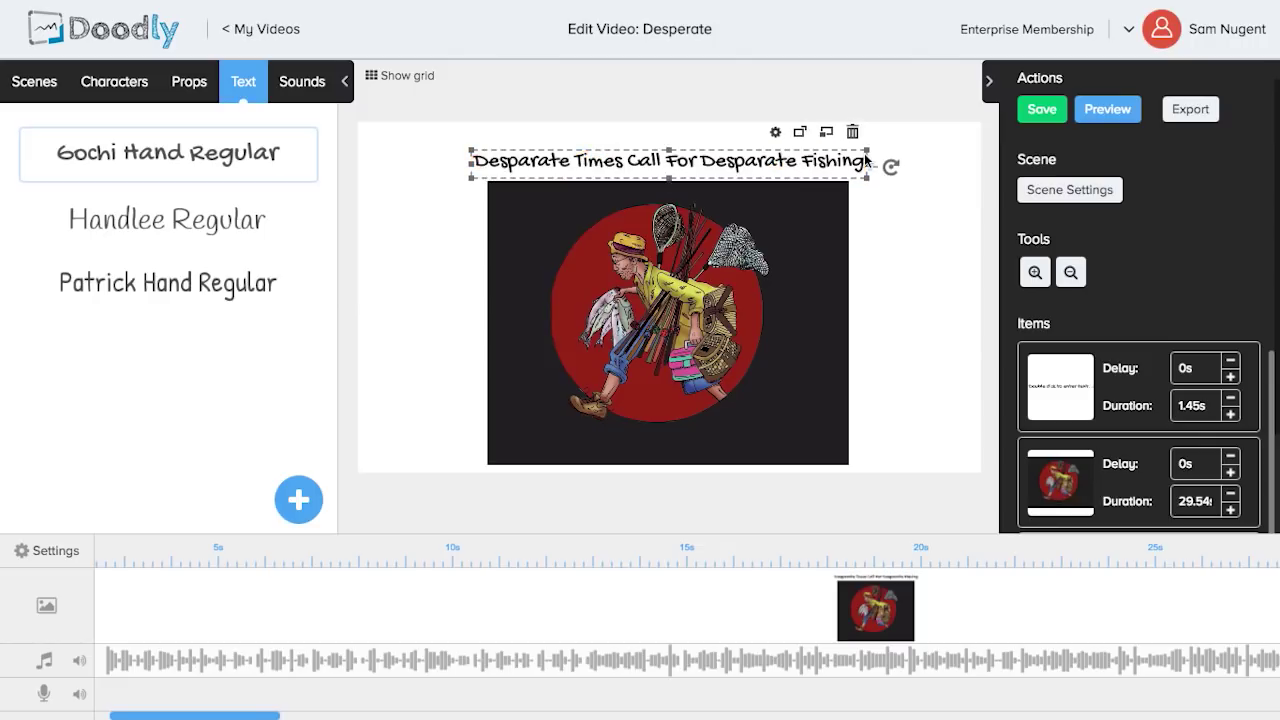
{"action": "left_click_drag", "start_coordinate": [866, 154], "coordinate": [770, 160]}
{"action": "left_click", "coordinate": [898, 268]}
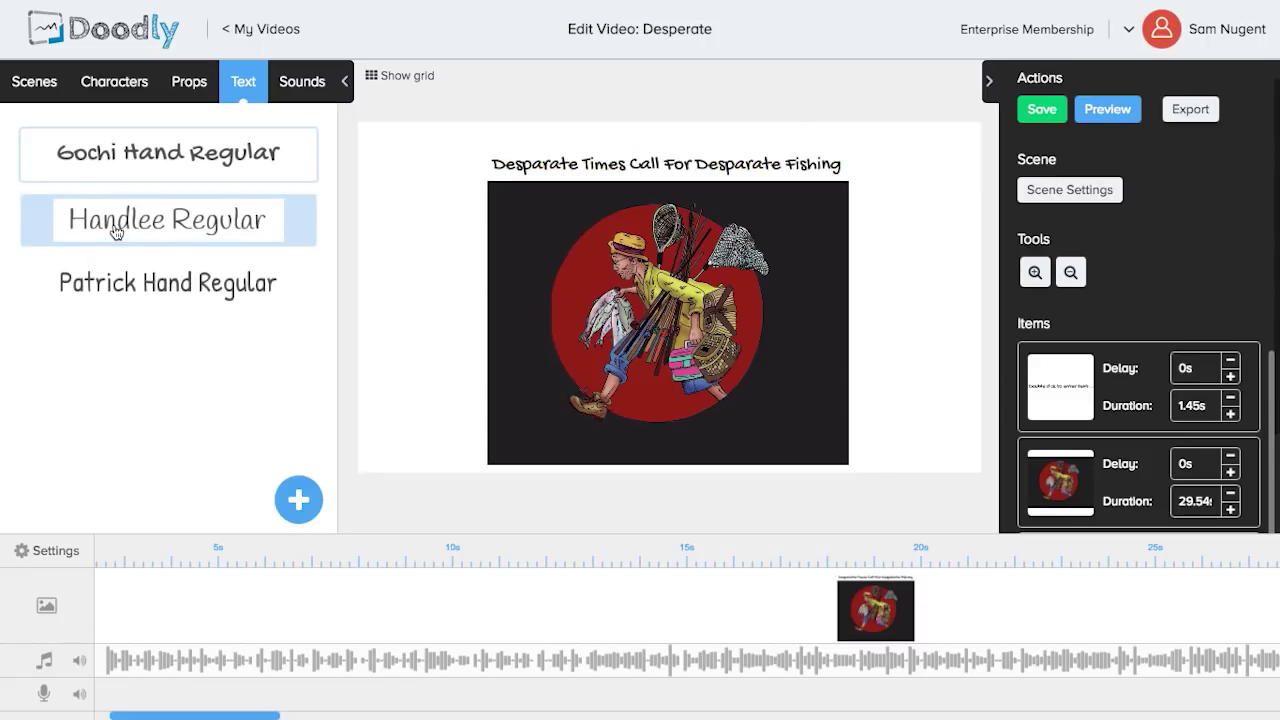
- Add a second Gochi Hand text beside the artwork containing the © symbol, the author's full name and 2018
{"action": "left_click_drag", "start_coordinate": [112, 158], "coordinate": [471, 377]}
{"action": "double_click", "coordinate": [459, 368]}
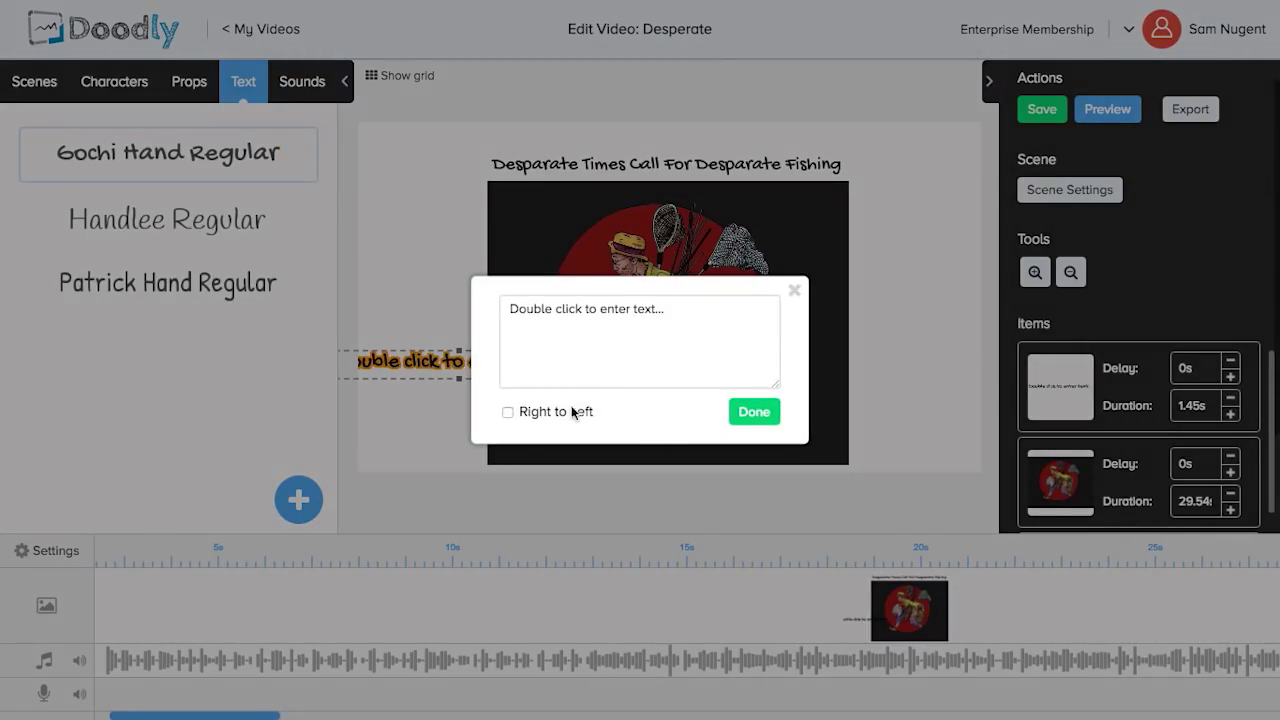
{"action": "left_click", "coordinate": [605, 325]}
{"action": "left_click_drag", "start_coordinate": [614, 306], "coordinate": [412, 293]}
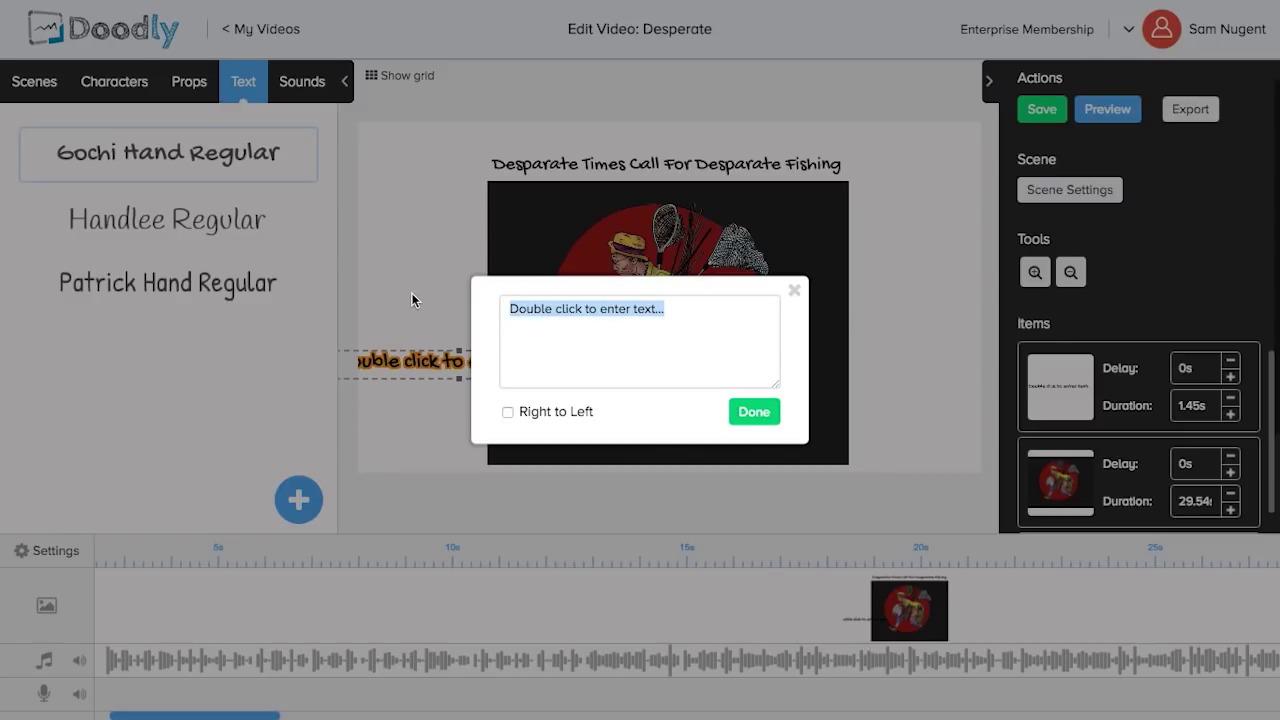
{"action": "type", "text": "© Sam Nugent 2018"}
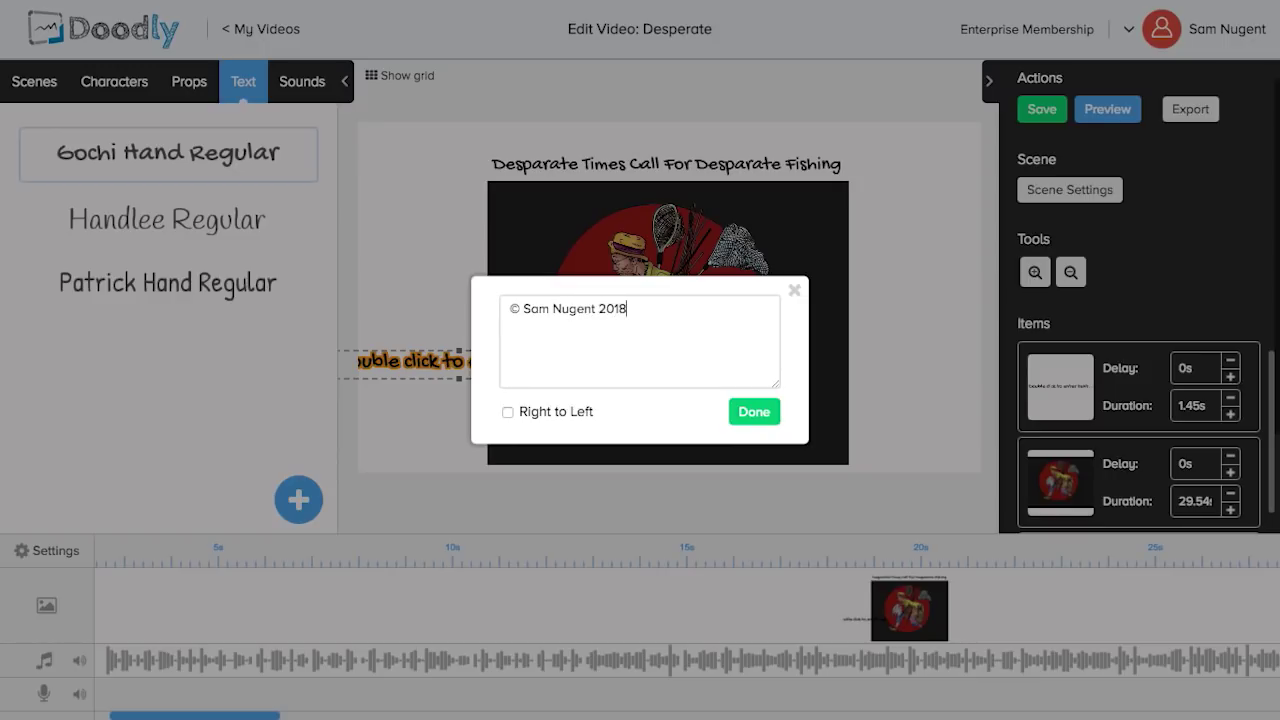
{"action": "left_click", "coordinate": [755, 413]}
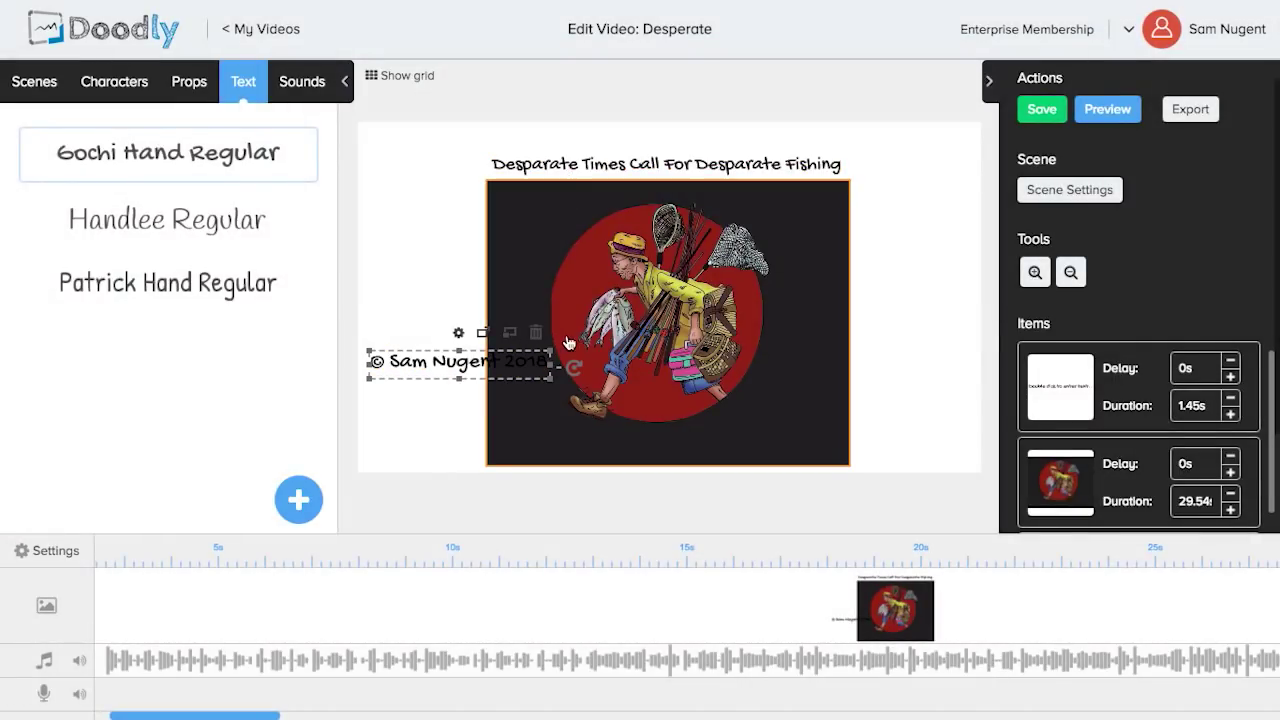
- Shrink the copyright text and place it on the white area beside the artwork's lower-right corner
{"action": "left_click_drag", "start_coordinate": [551, 357], "coordinate": [657, 268]}
{"action": "left_click_drag", "start_coordinate": [827, 198], "coordinate": [886, 312]}
{"action": "left_click_drag", "start_coordinate": [963, 548], "coordinate": [907, 454]}
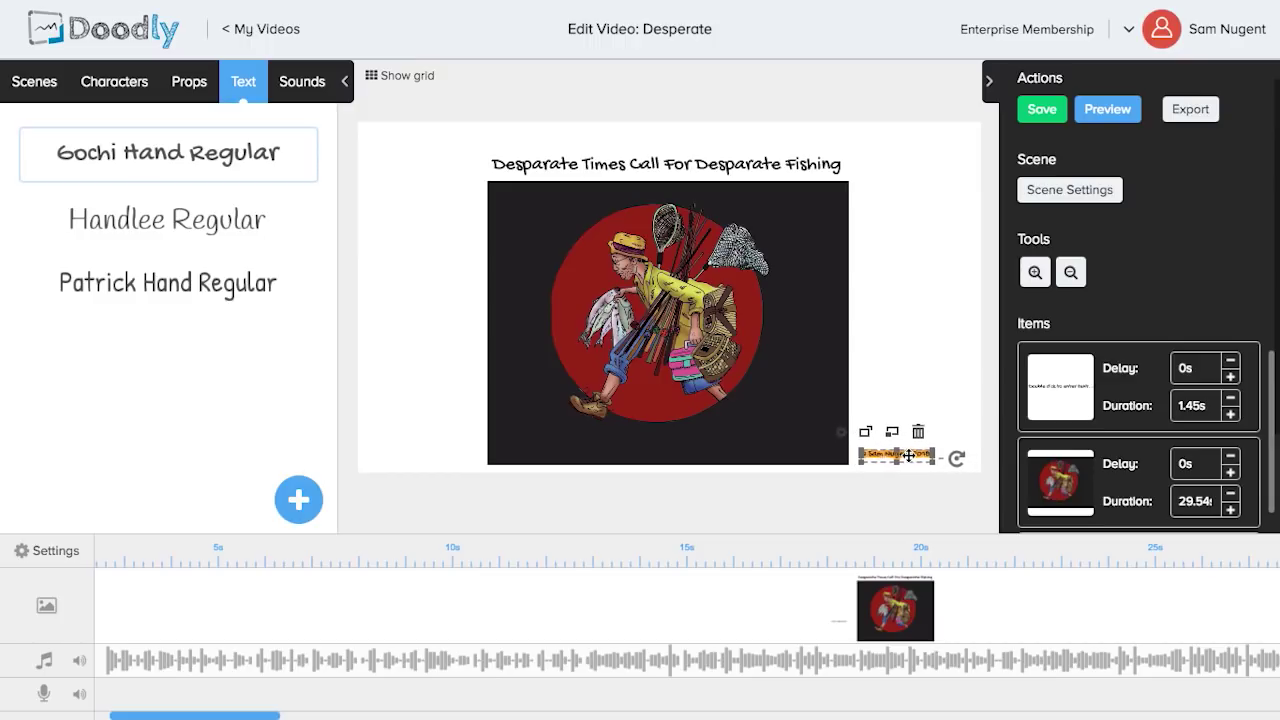
{"action": "left_click", "coordinate": [938, 410]}
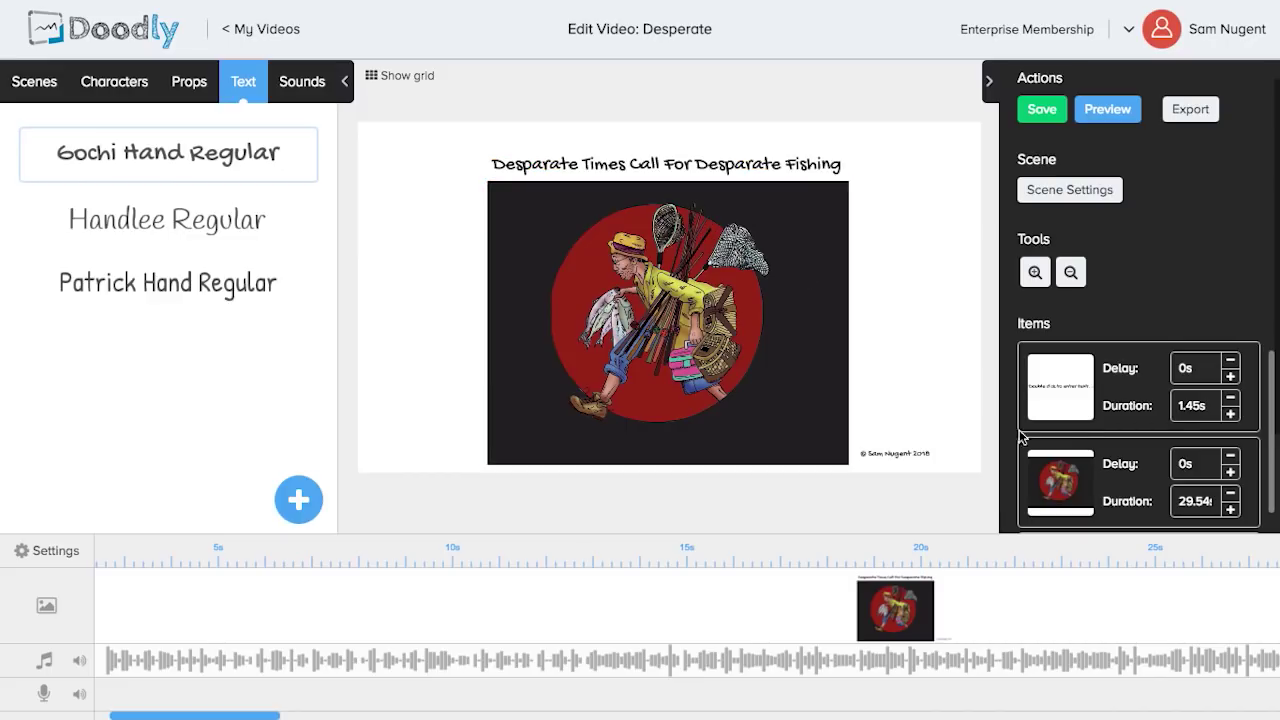
- Trim the end of the music clip back to the end of the scene at about 39 s
{"action": "scroll", "coordinate": [1072, 472], "scroll_direction": "down", "scroll_amount": 1}
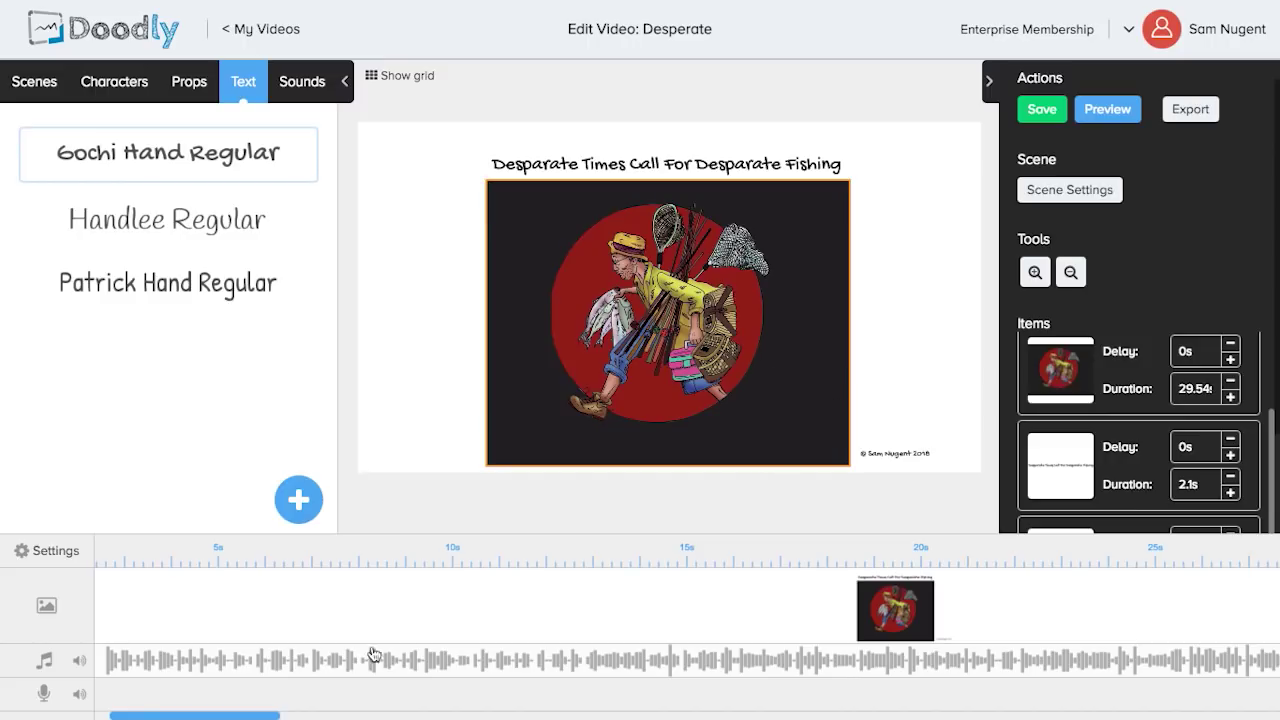
{"action": "left_click_drag", "start_coordinate": [236, 716], "coordinate": [1232, 698]}
{"action": "mouse_move", "coordinate": [643, 672]}
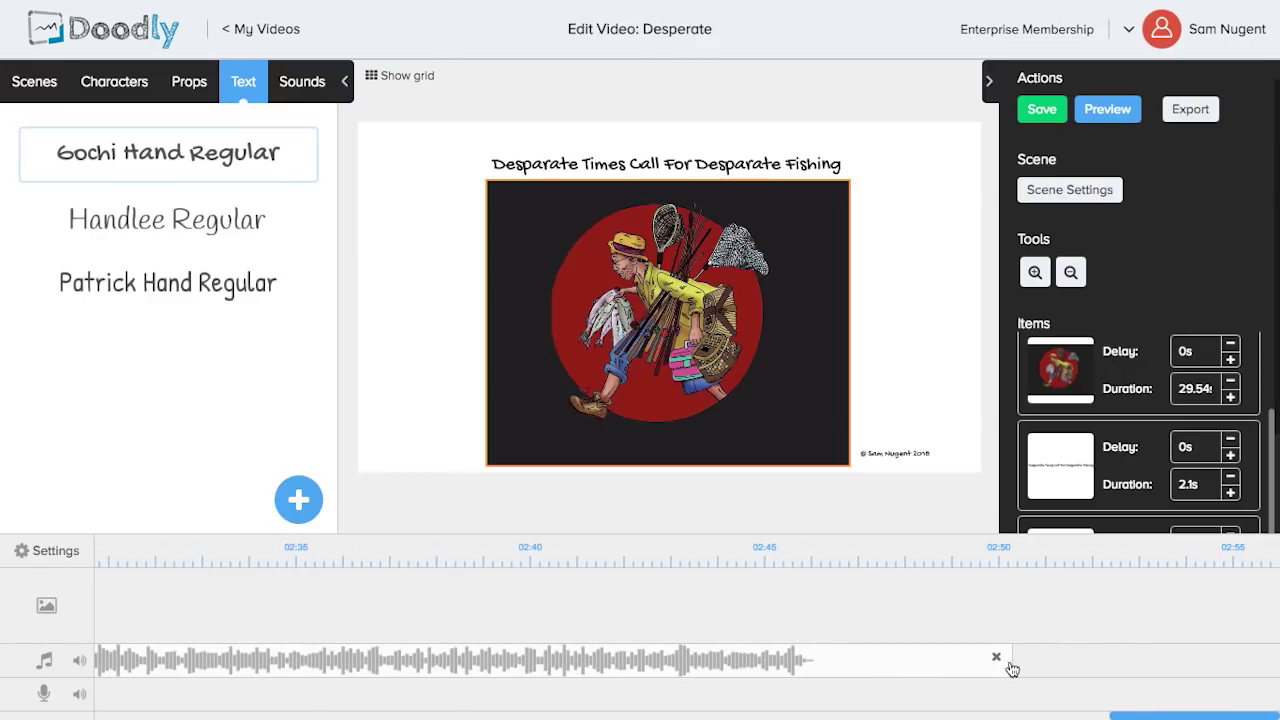
{"action": "left_click_drag", "start_coordinate": [1003, 660], "coordinate": [67, 658]}
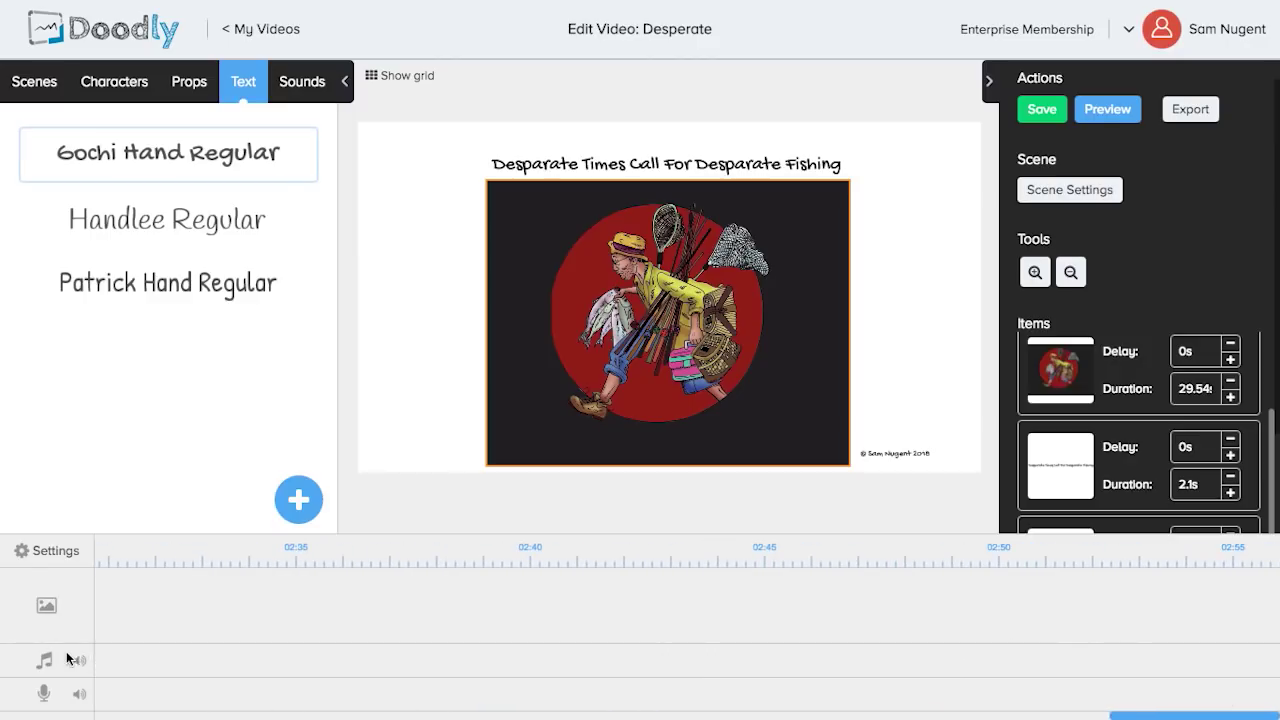
{"action": "left_click_drag", "start_coordinate": [1128, 716], "coordinate": [1106, 716]}
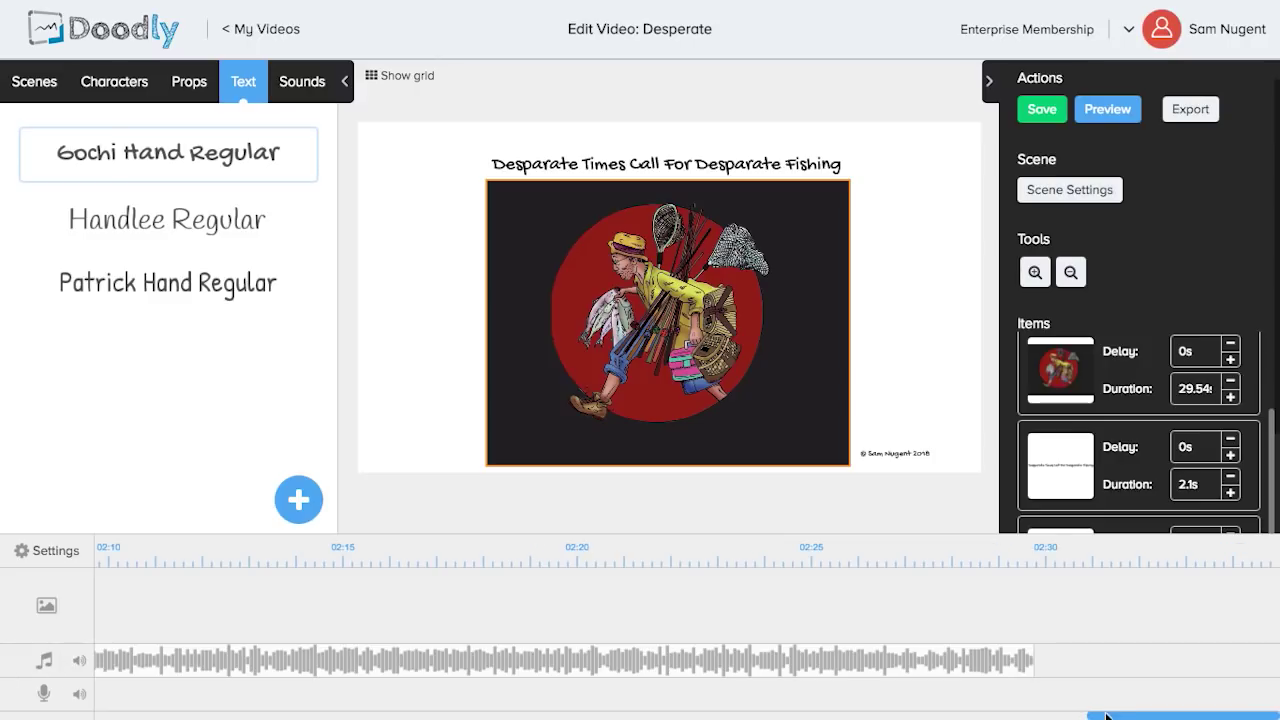
{"action": "left_click_drag", "start_coordinate": [1034, 652], "coordinate": [209, 653]}
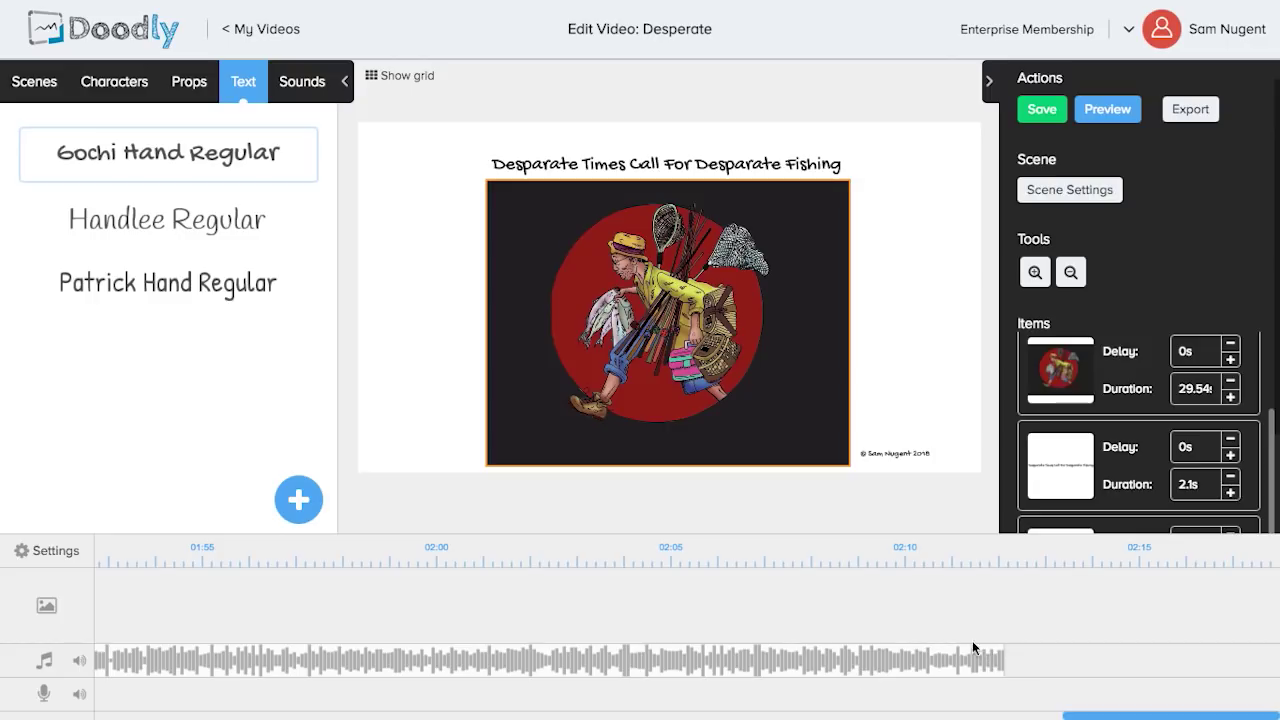
{"action": "left_click_drag", "start_coordinate": [1003, 655], "coordinate": [852, 658]}
{"action": "left_click_drag", "start_coordinate": [672, 661], "coordinate": [140, 661]}
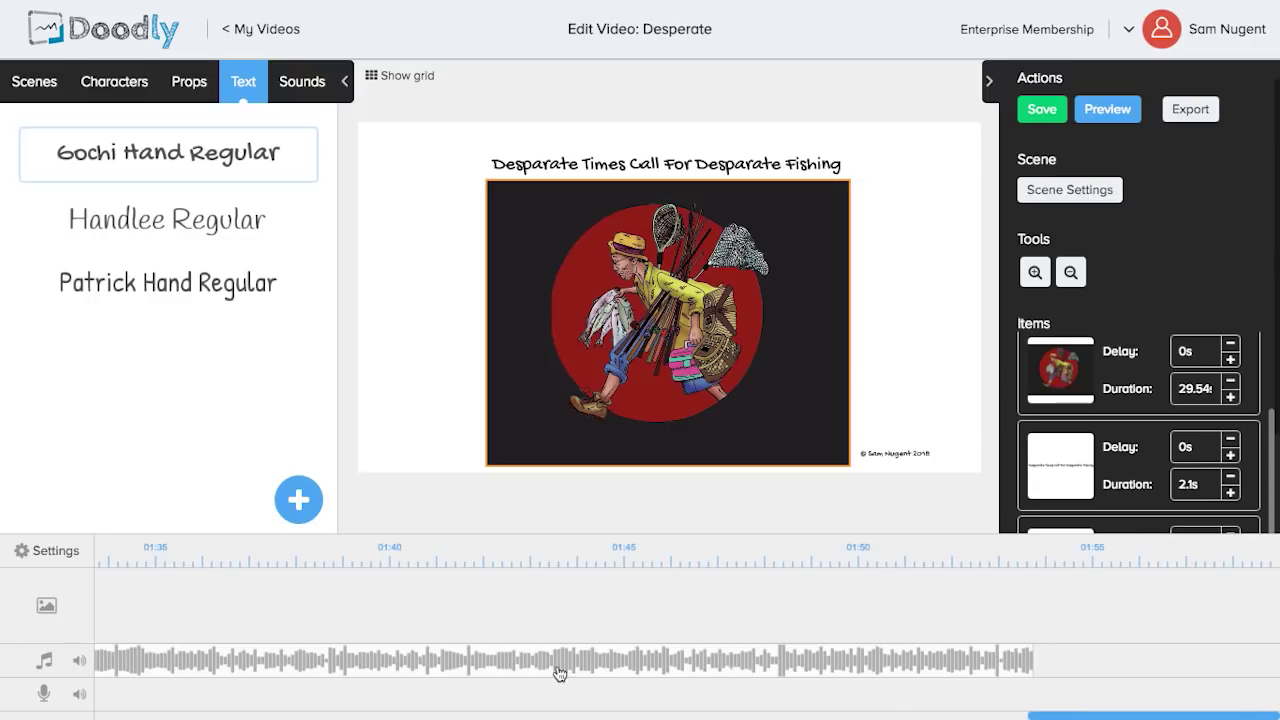
{"action": "left_click_drag", "start_coordinate": [1040, 655], "coordinate": [102, 657]}
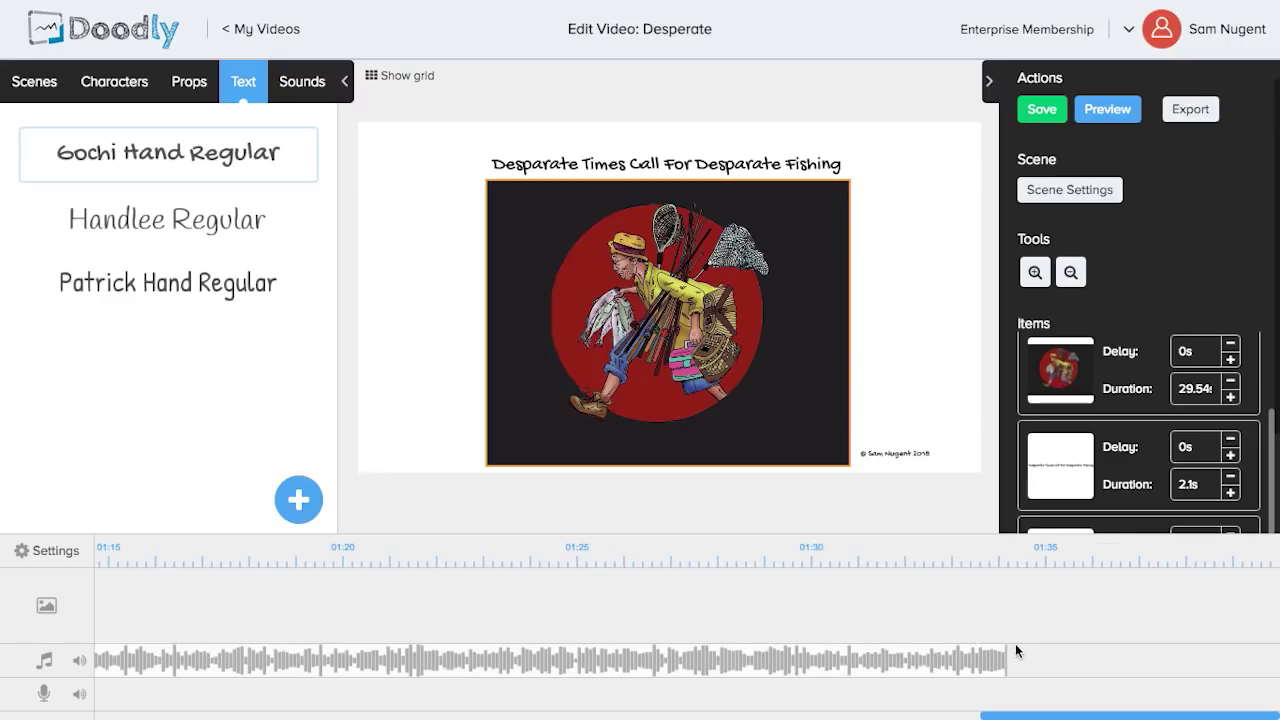
{"action": "left_click_drag", "start_coordinate": [1008, 657], "coordinate": [706, 669]}
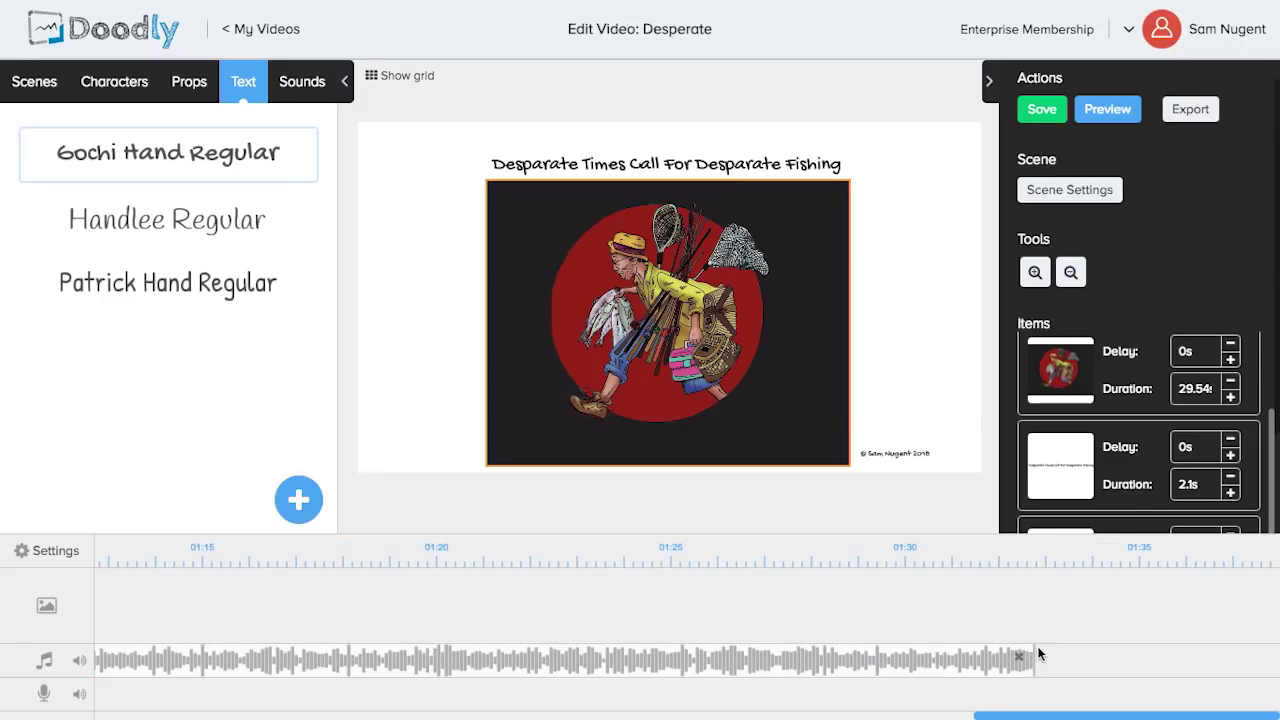
{"action": "left_click_drag", "start_coordinate": [1037, 655], "coordinate": [156, 660]}
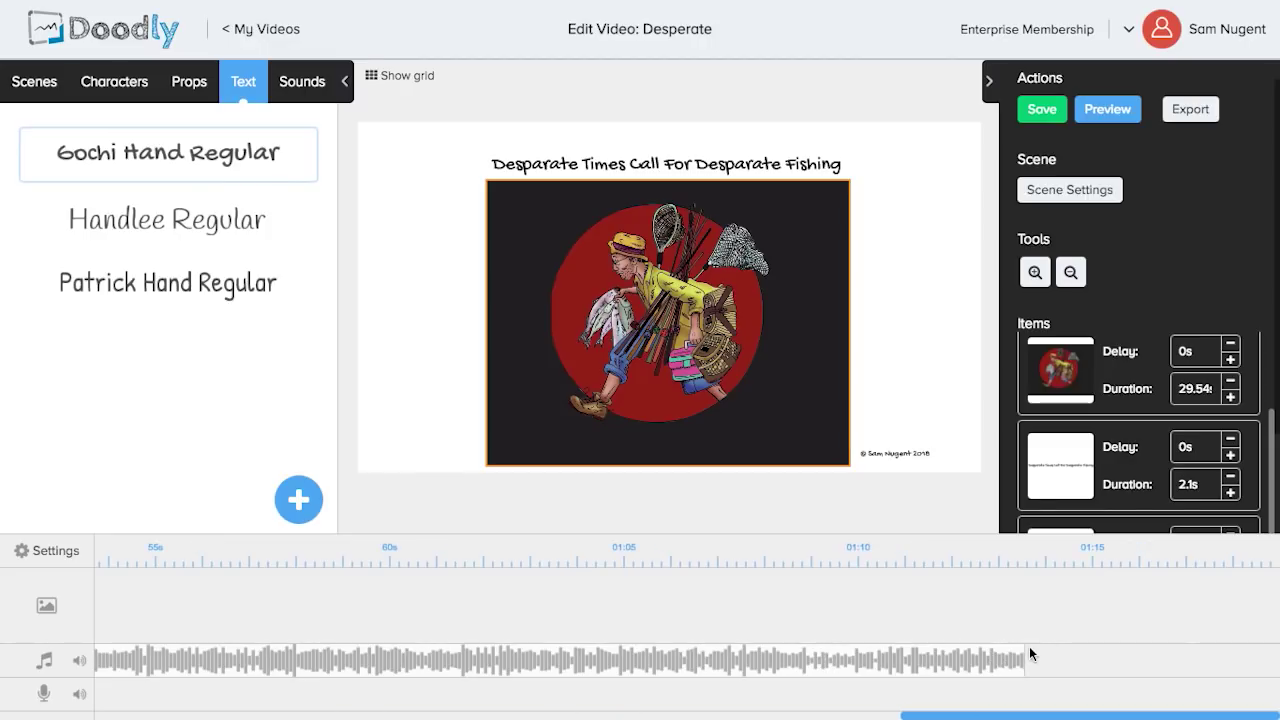
{"action": "mouse_move", "coordinate": [1025, 651]}
{"action": "left_mouse_down"}
{"action": "mouse_move", "coordinate": [889, 660]}
{"action": "mouse_move", "coordinate": [1025, 660]}
{"action": "left_mouse_up"}
{"action": "left_click_drag", "start_coordinate": [1025, 658], "coordinate": [108, 663]}
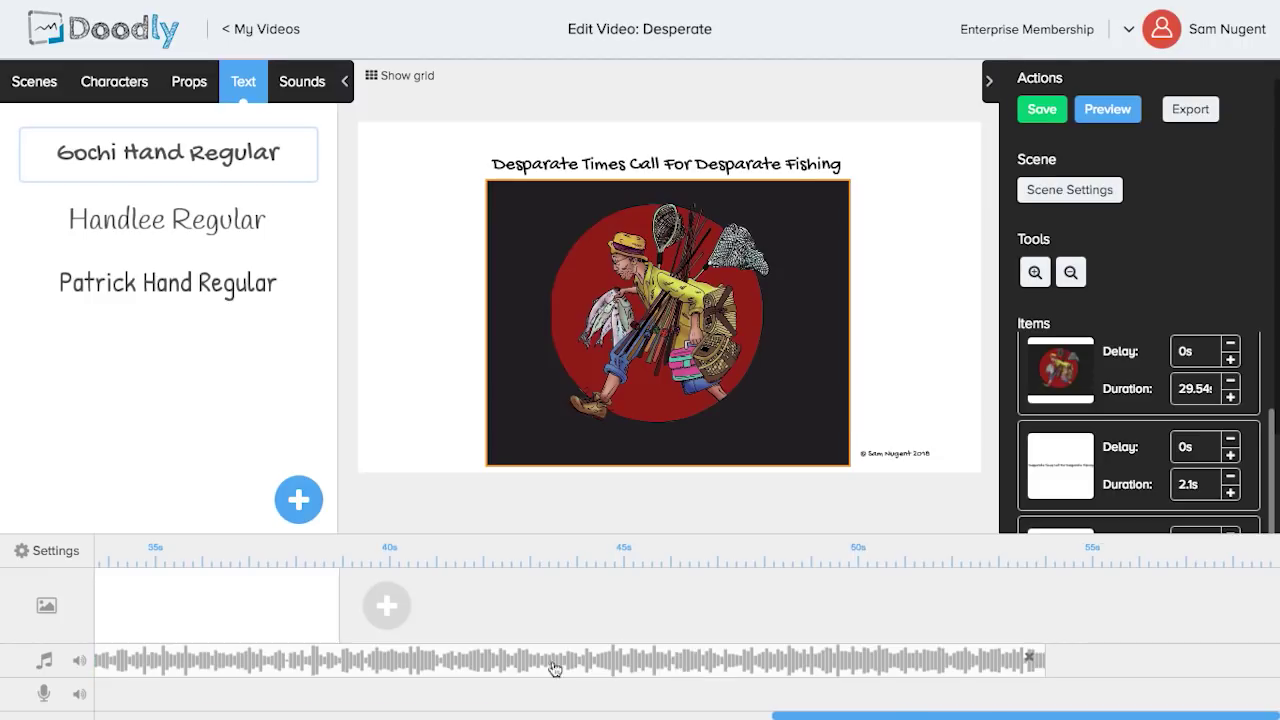
{"action": "left_click_drag", "start_coordinate": [1047, 655], "coordinate": [340, 658]}
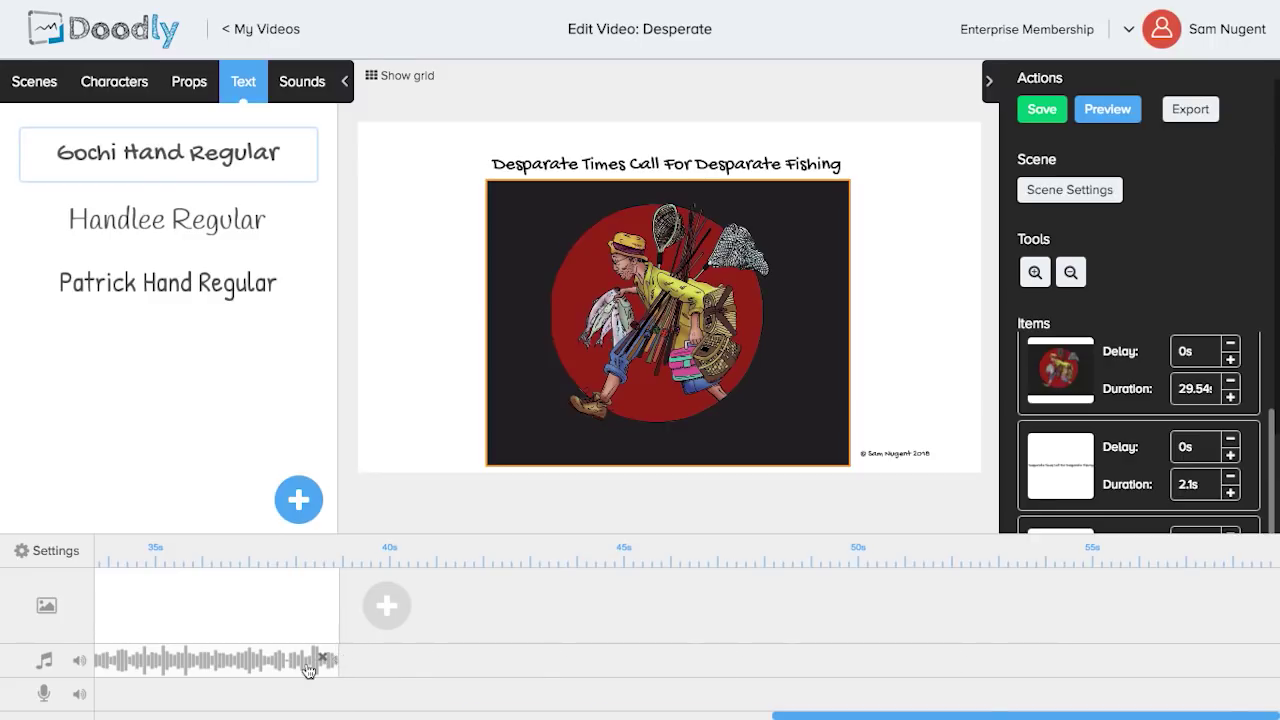
- Add a fade-out to the end of the music clip and extend its start back to about 33 s
{"action": "right_click", "coordinate": [203, 662]}
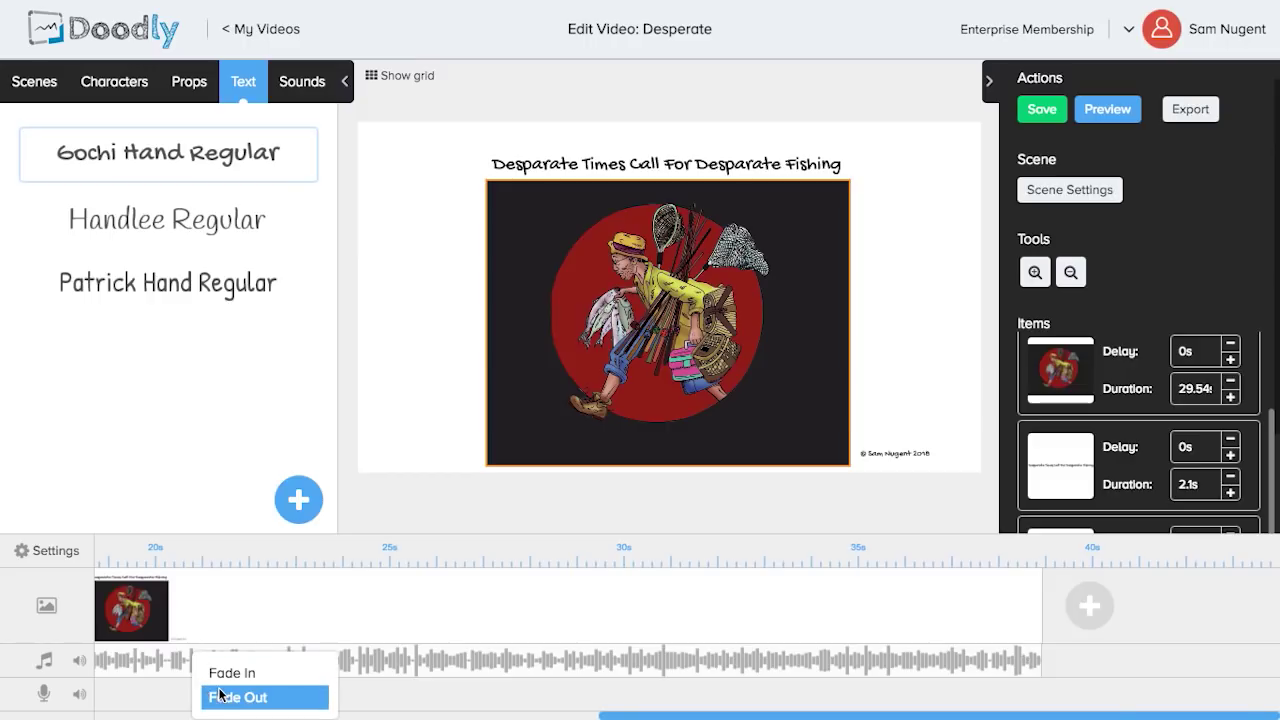
{"action": "left_click", "coordinate": [220, 695]}
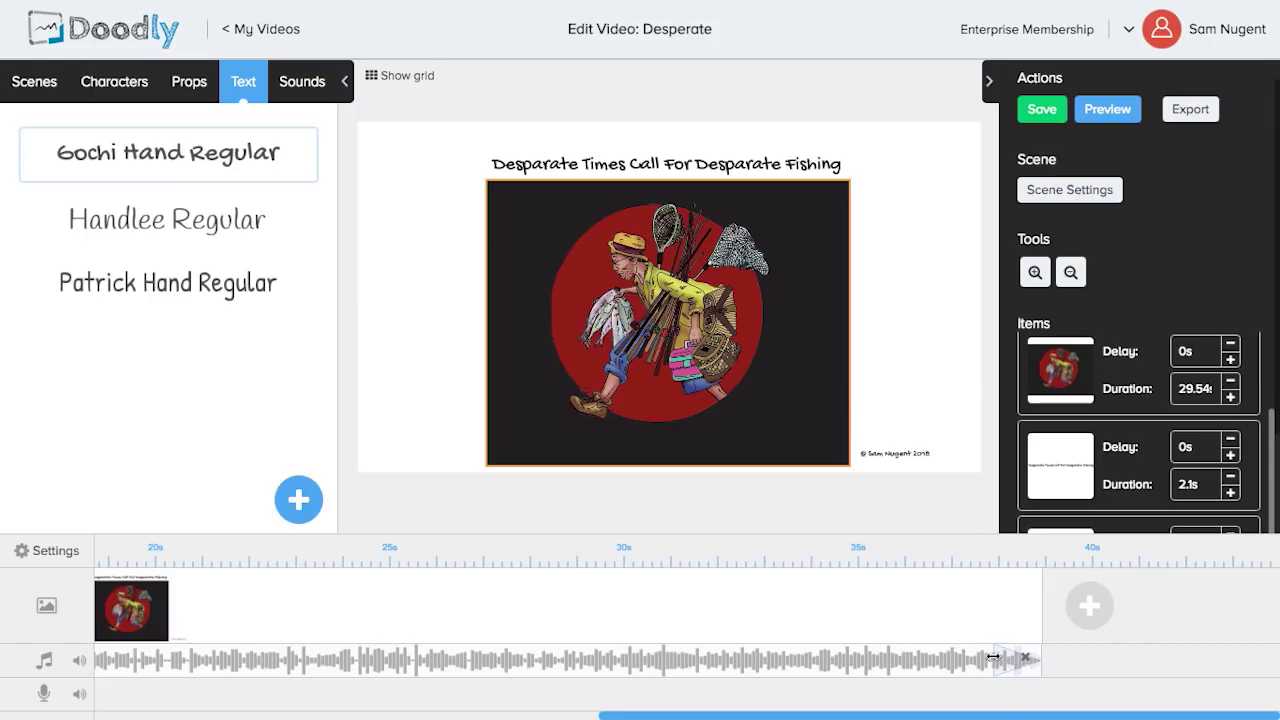
{"action": "left_click_drag", "start_coordinate": [993, 657], "coordinate": [755, 654]}
{"action": "left_click", "coordinate": [700, 214]}
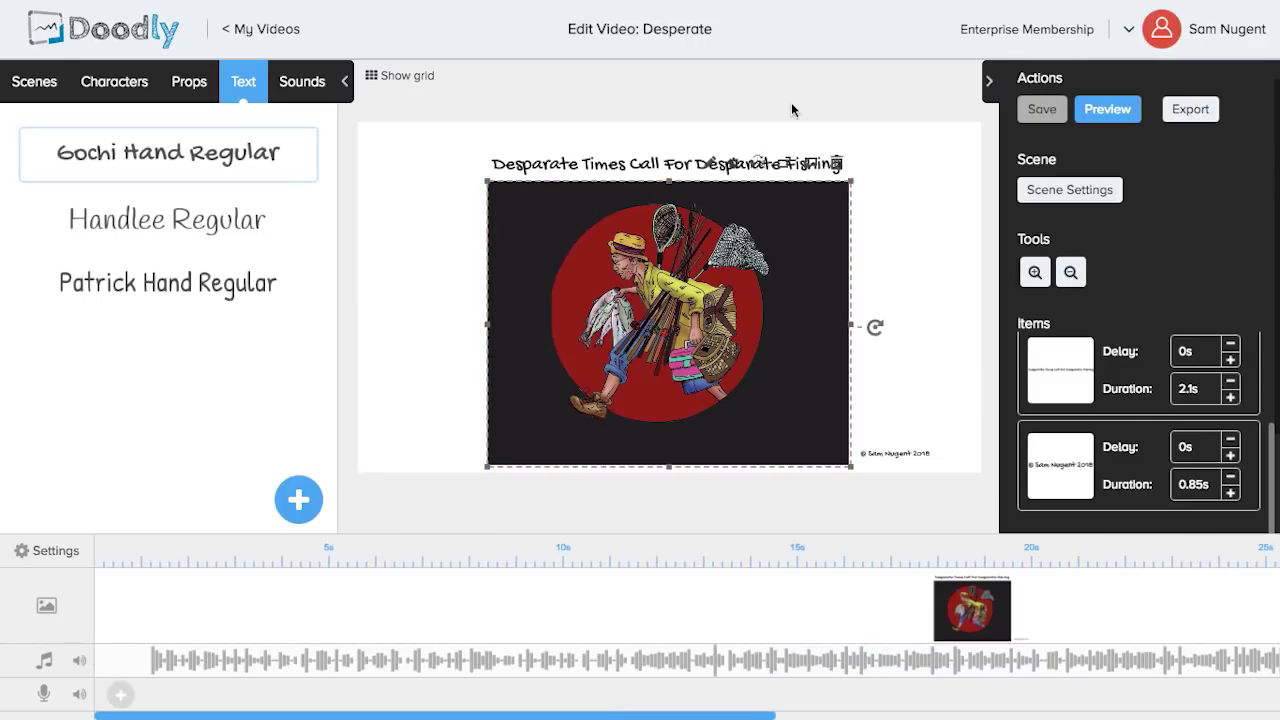
{"action": "left_click", "coordinate": [902, 202]}
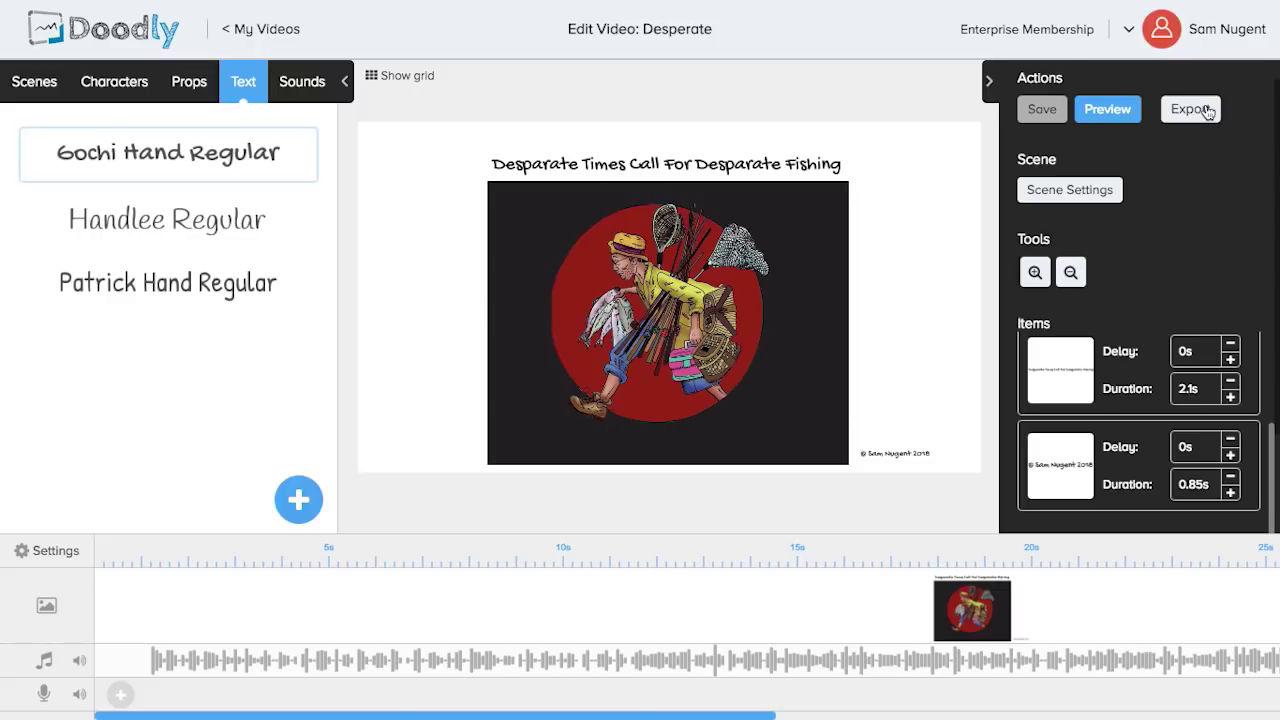
- Open the export settings for Desperate.mp4 and set the resolution to 720p (1280x720)
{"action": "scroll", "coordinate": [1140, 343], "scroll_direction": "down", "scroll_amount": 1}
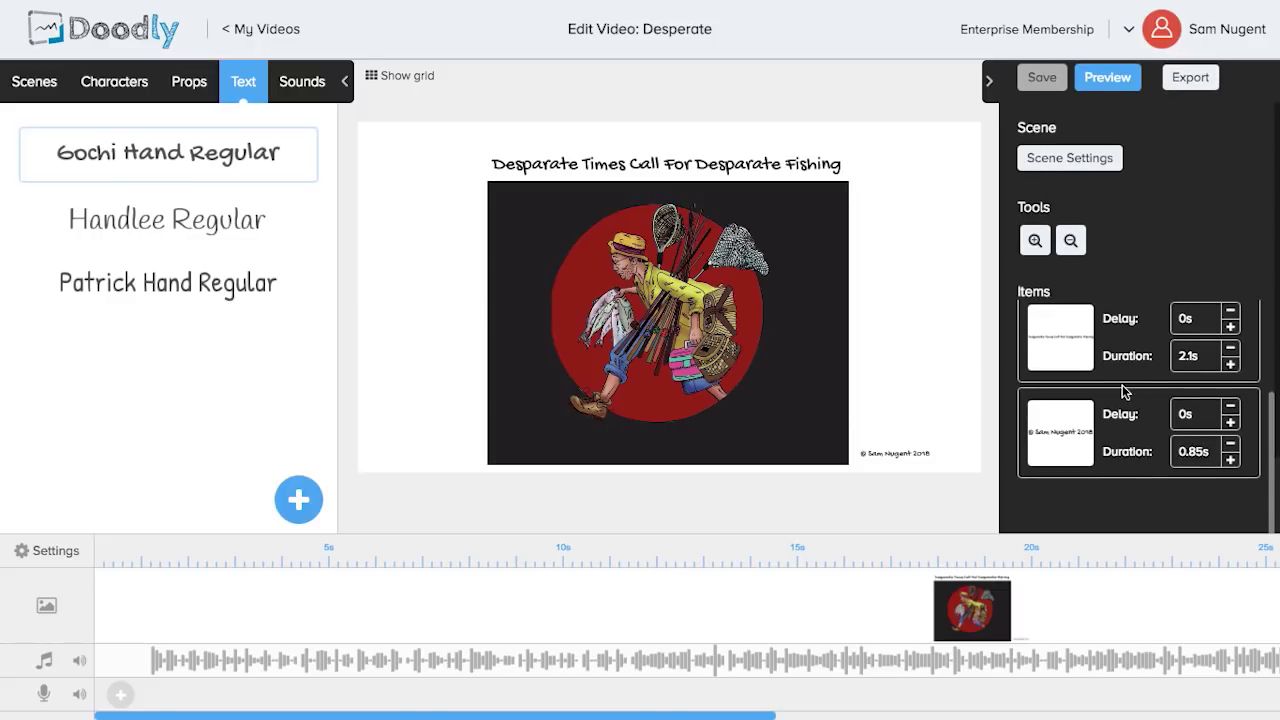
{"action": "left_click", "coordinate": [1188, 80]}
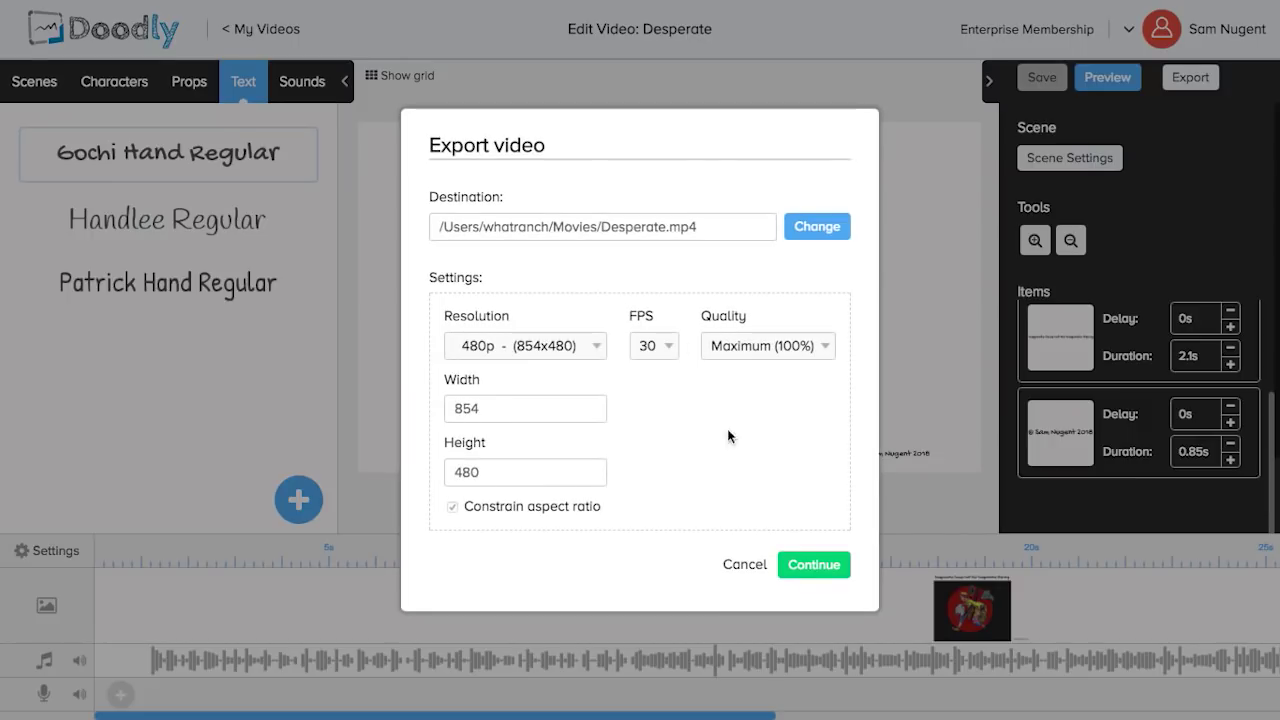
{"action": "left_click", "coordinate": [519, 350]}
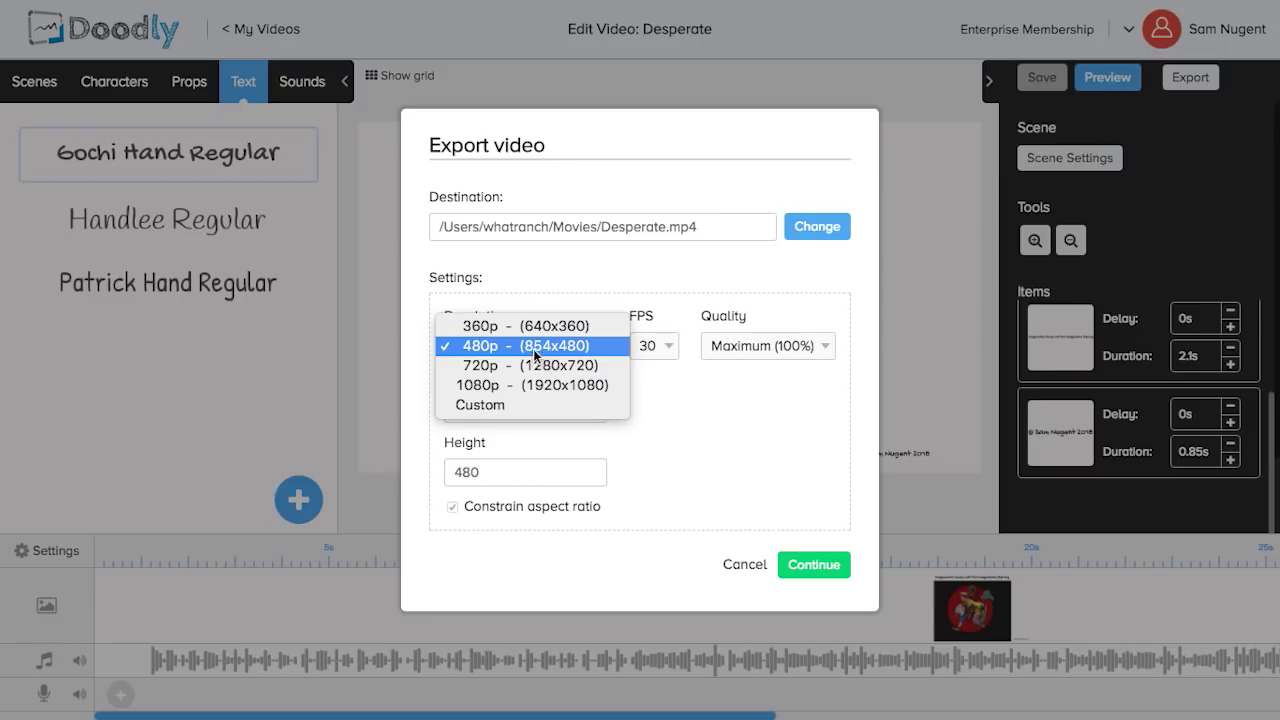
{"action": "left_click", "coordinate": [488, 367]}
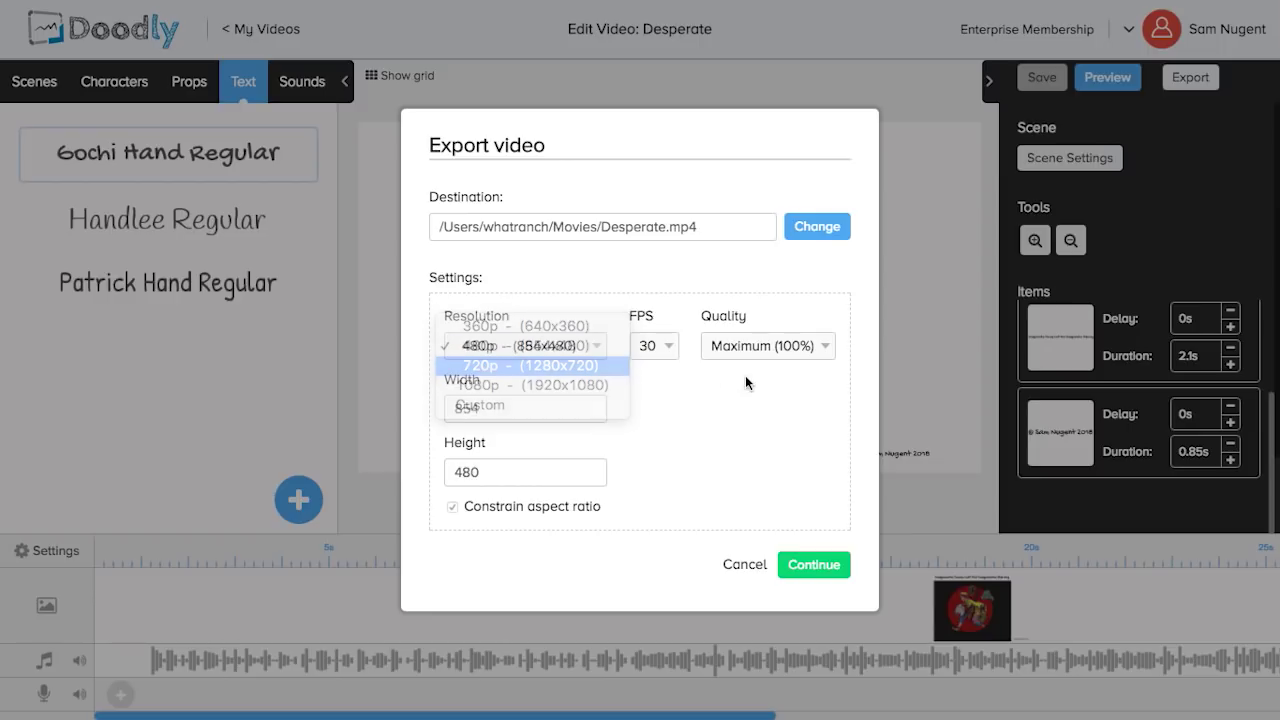